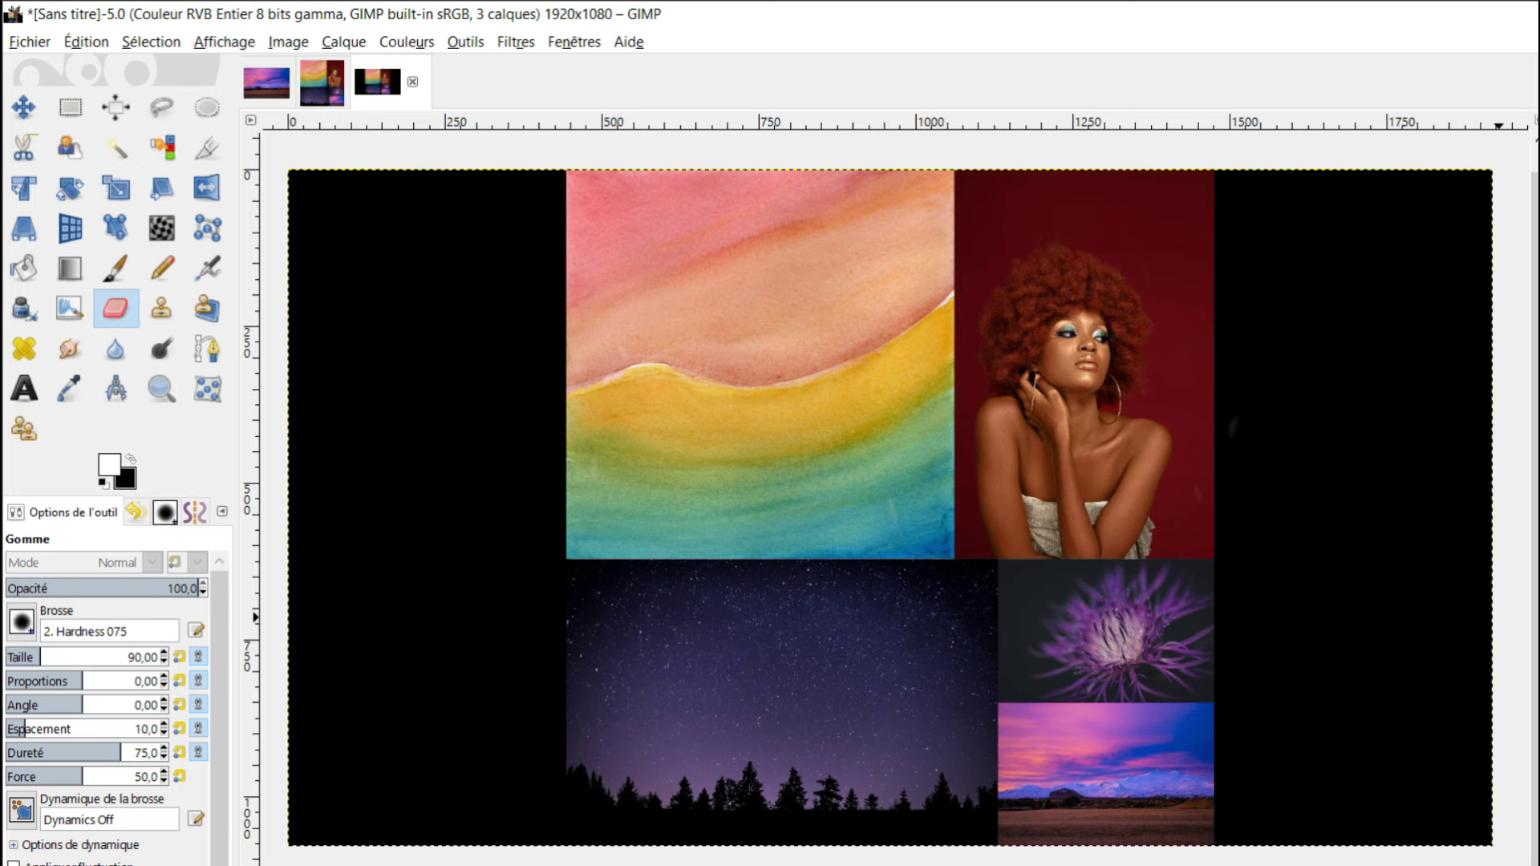
Undo and redo the collage paste onto the black canvas twice
key("ctrl+z")
key("ctrl+y")
key("ctrl+z")
key("ctrl+y")
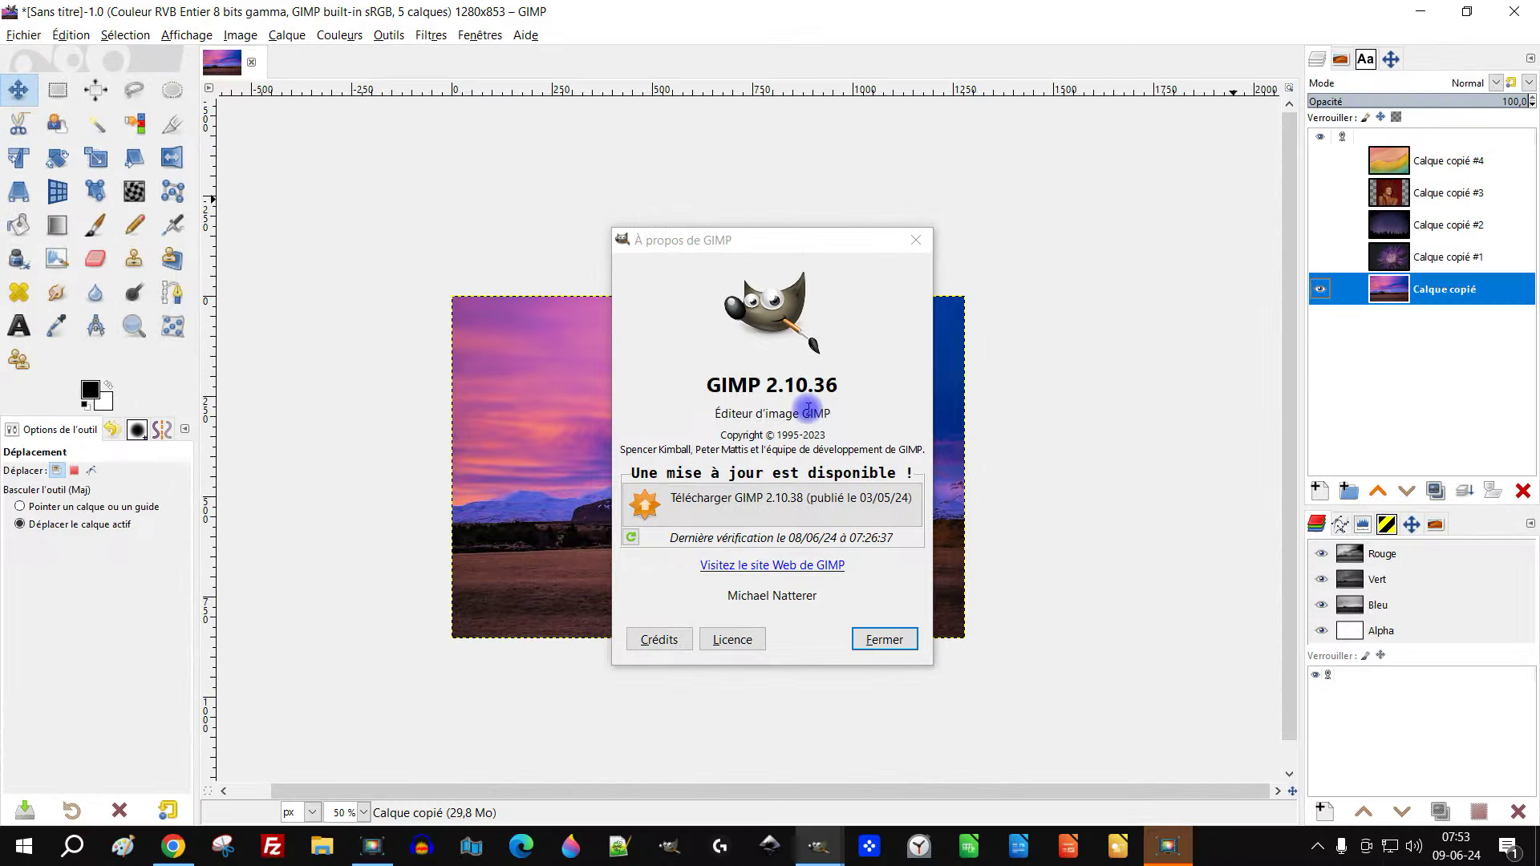
Close the About GIMP window and zoom in on the sunset photo
left_click_drag(702, 387, 852, 388)
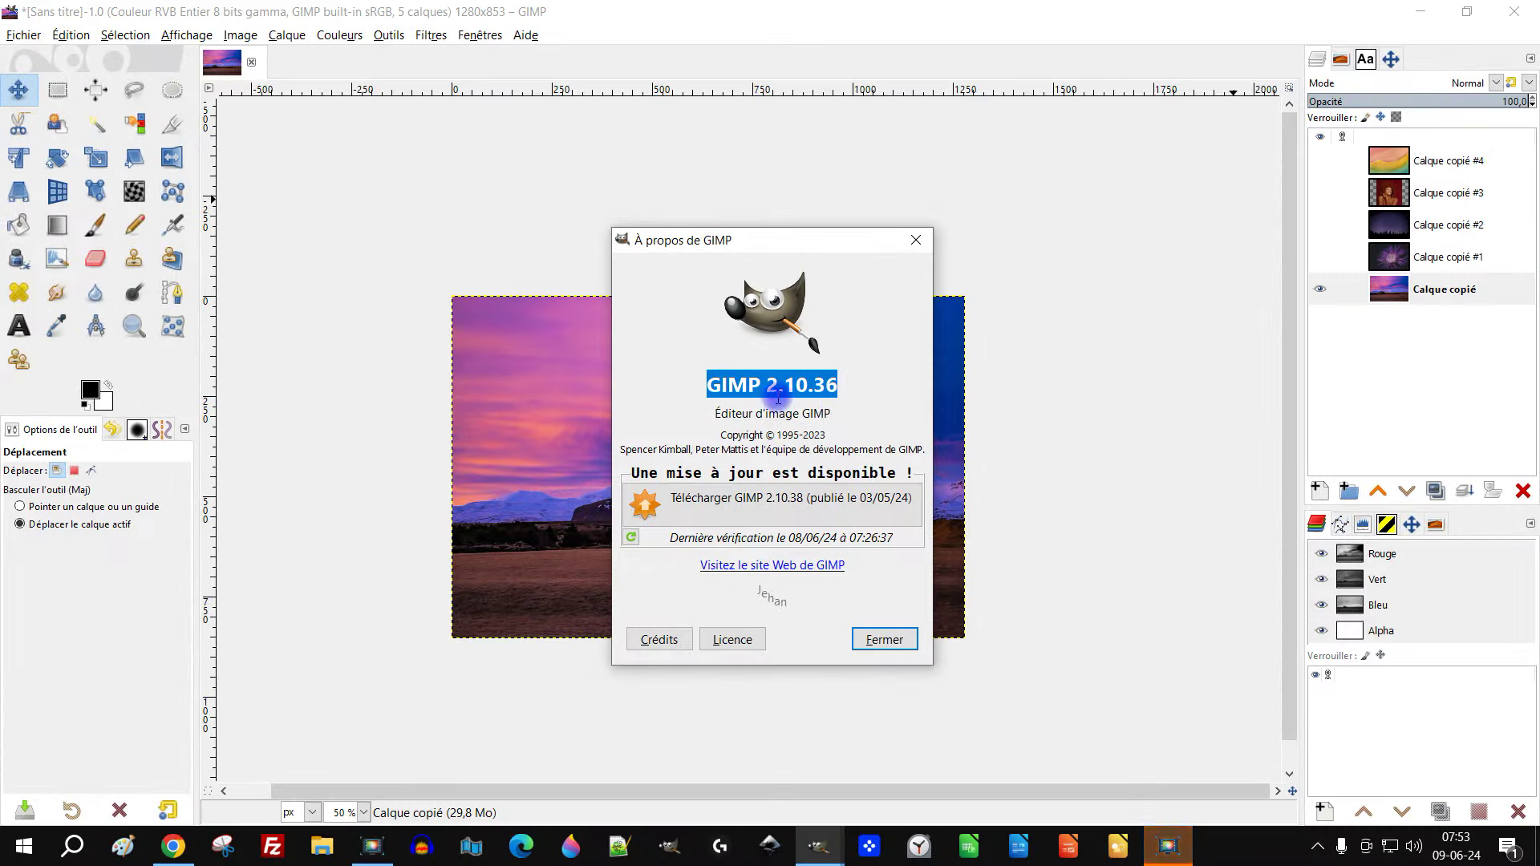
left_click(915, 240)
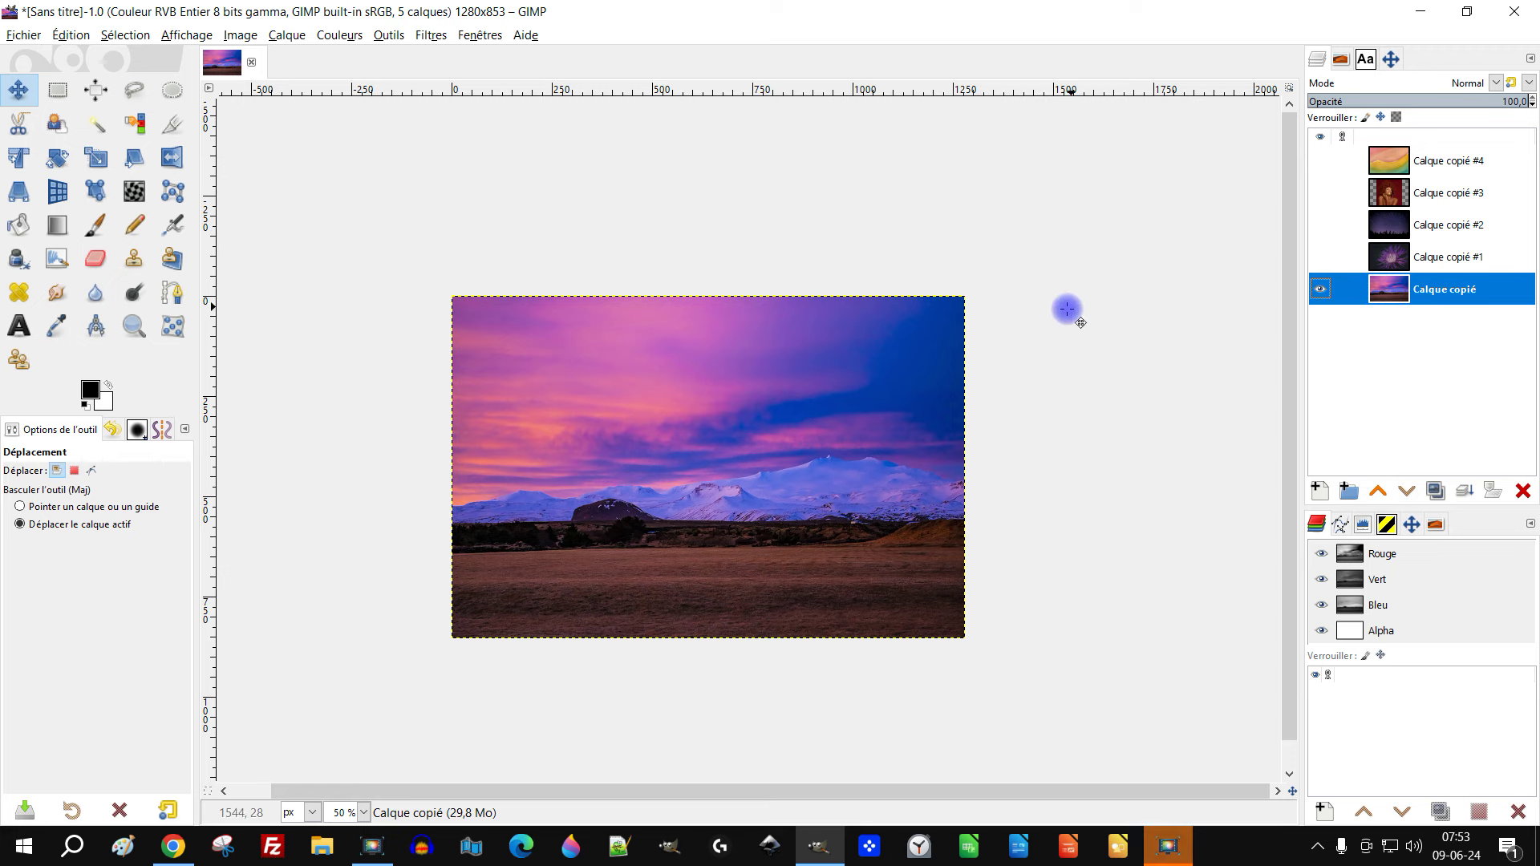
left_click(133, 325)
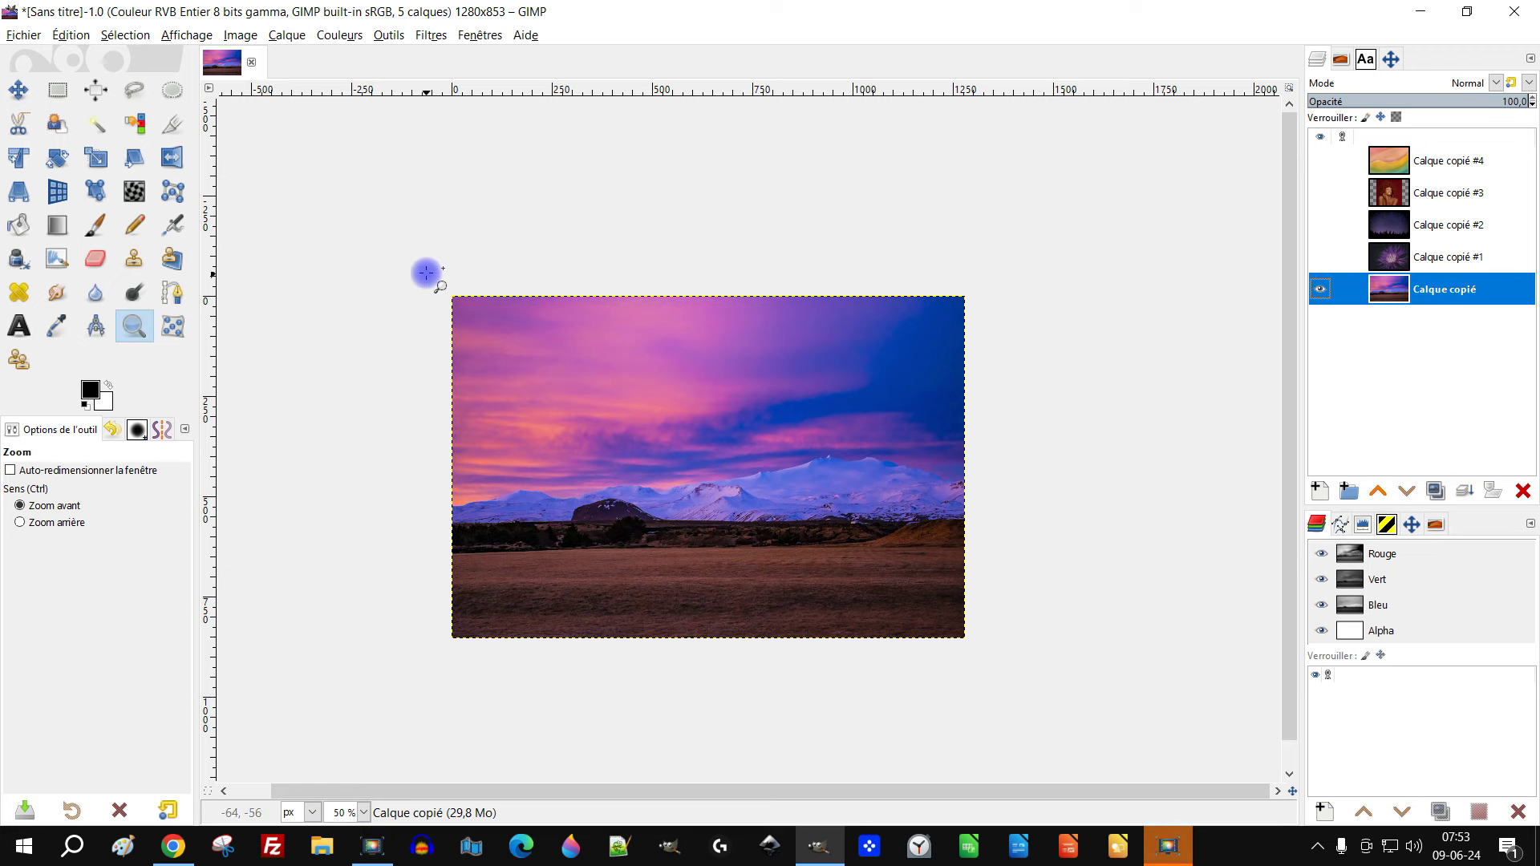
left_click_drag(409, 235, 1039, 702)
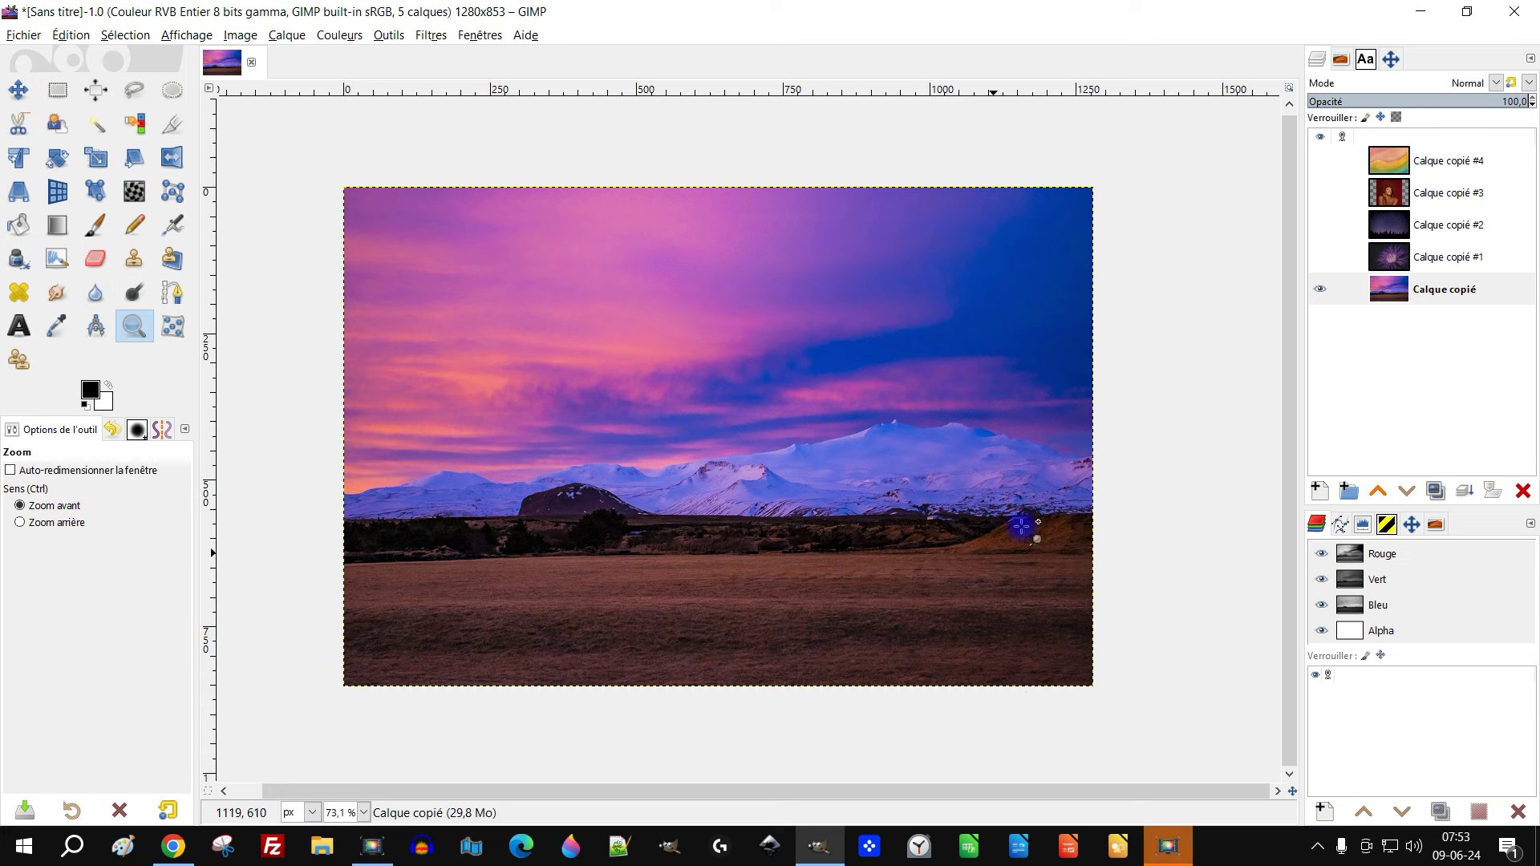
Show the flower, starry-night, portrait and watercolour layers, making Calque copié #3 active
left_click(1319, 258)
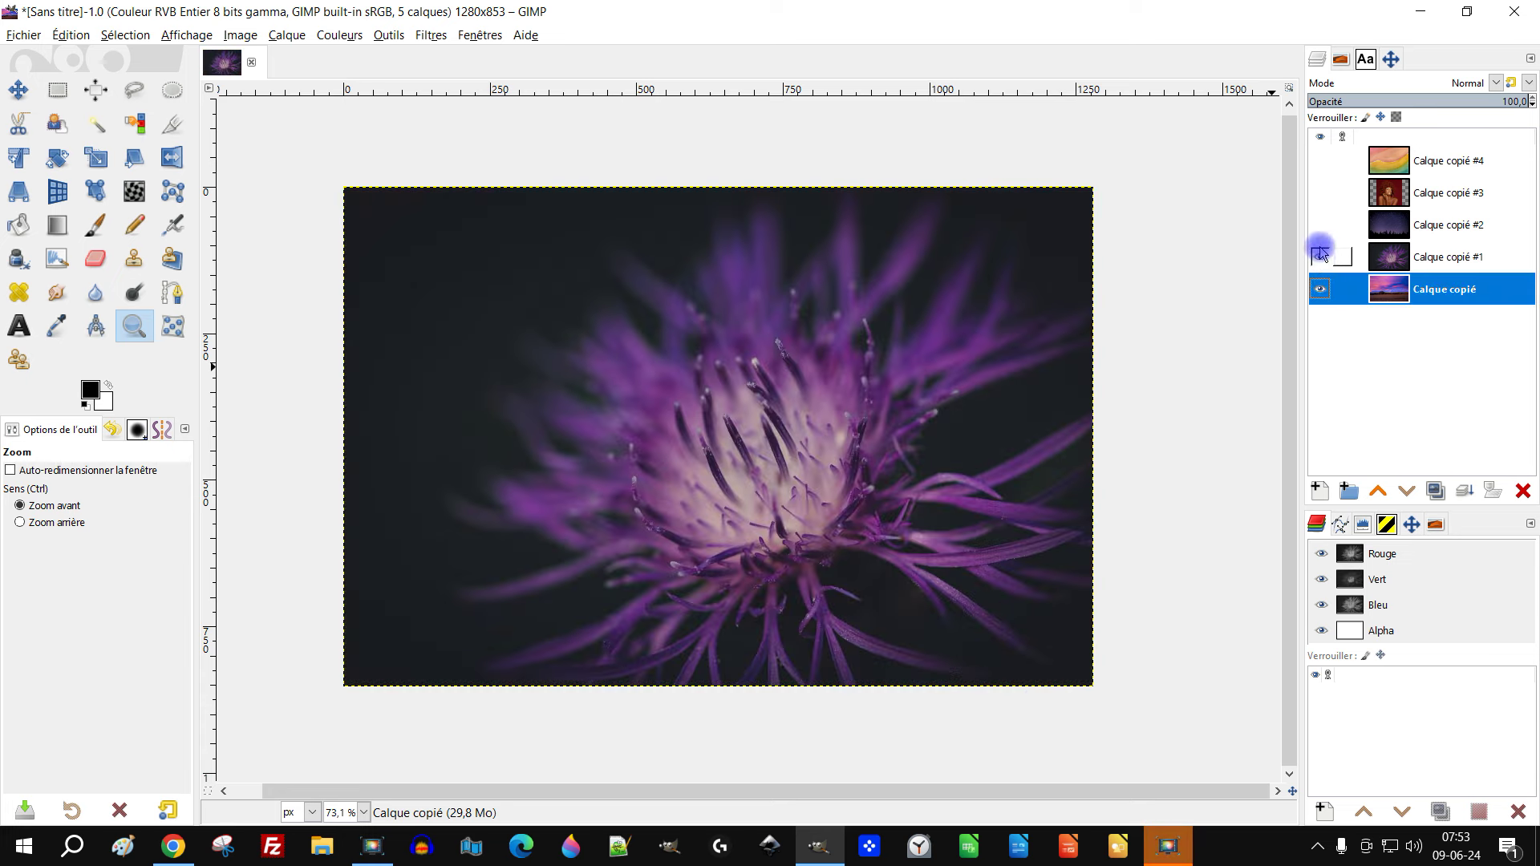
left_click(1319, 226)
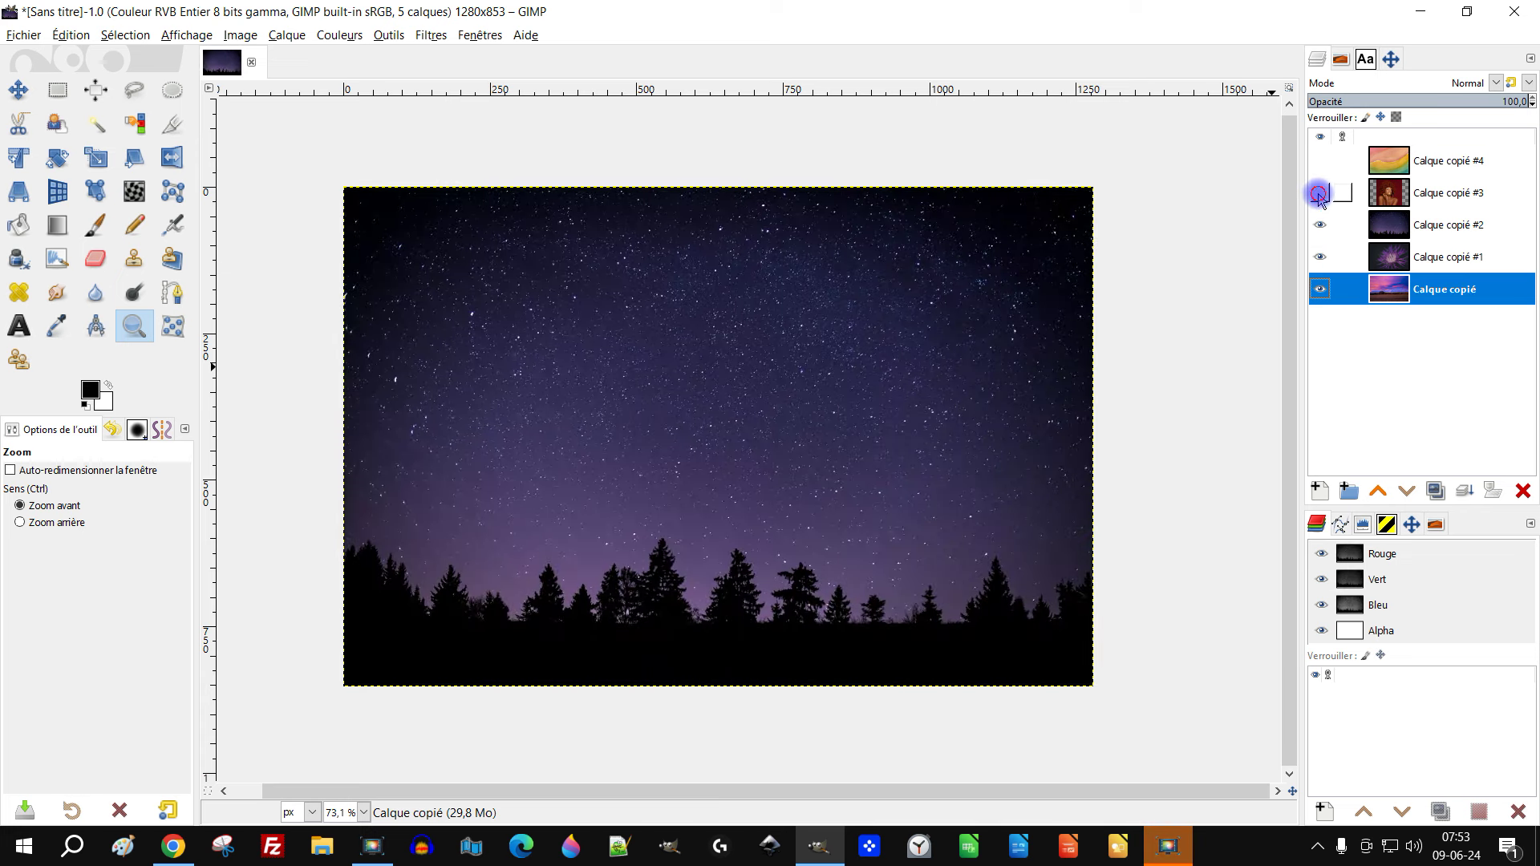
left_click(1320, 194)
left_click(1319, 161)
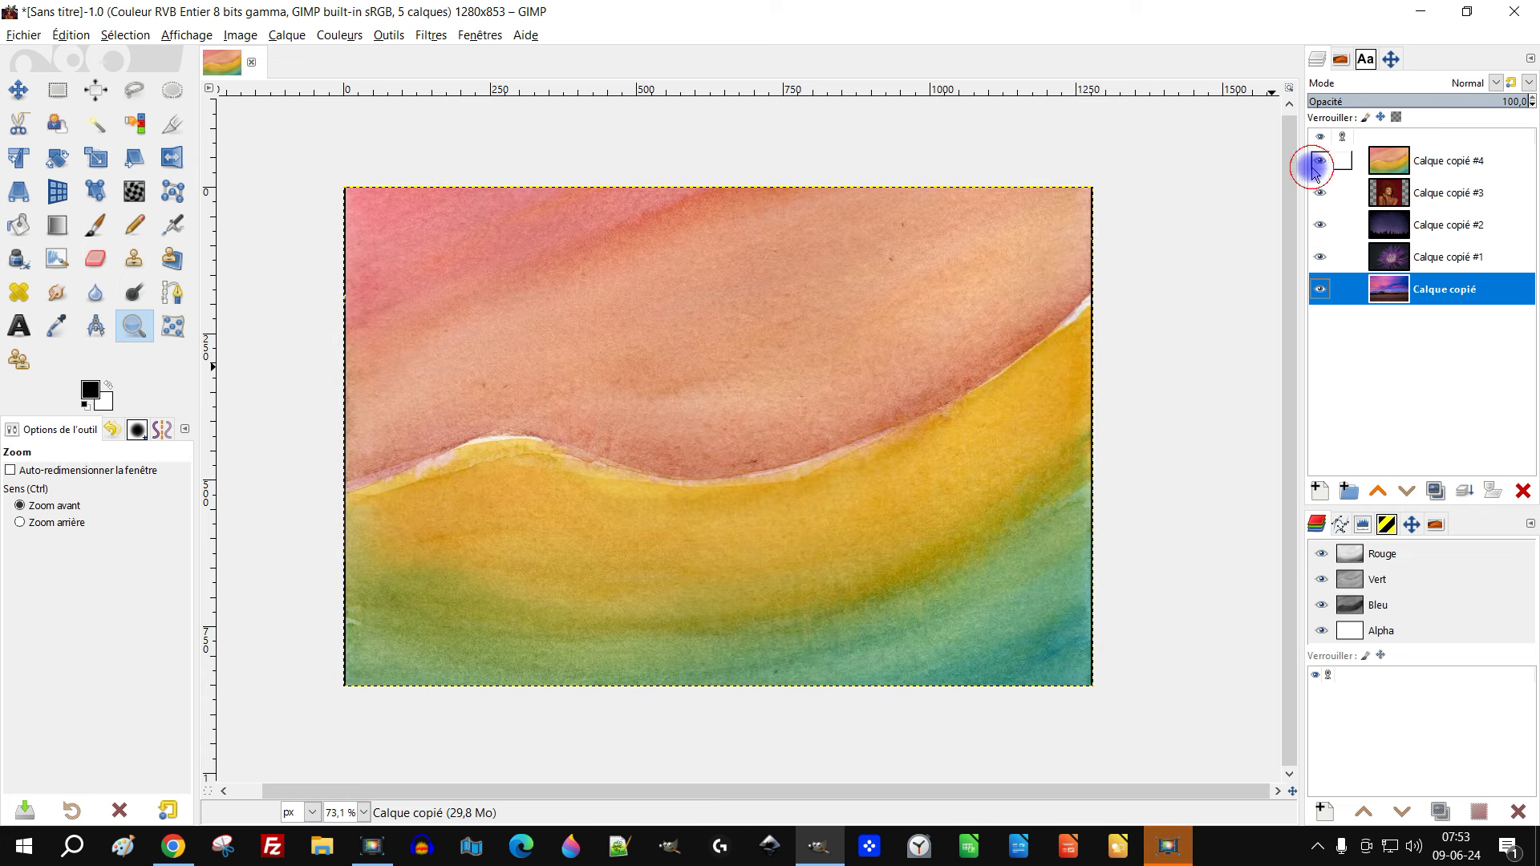
left_click(1402, 196)
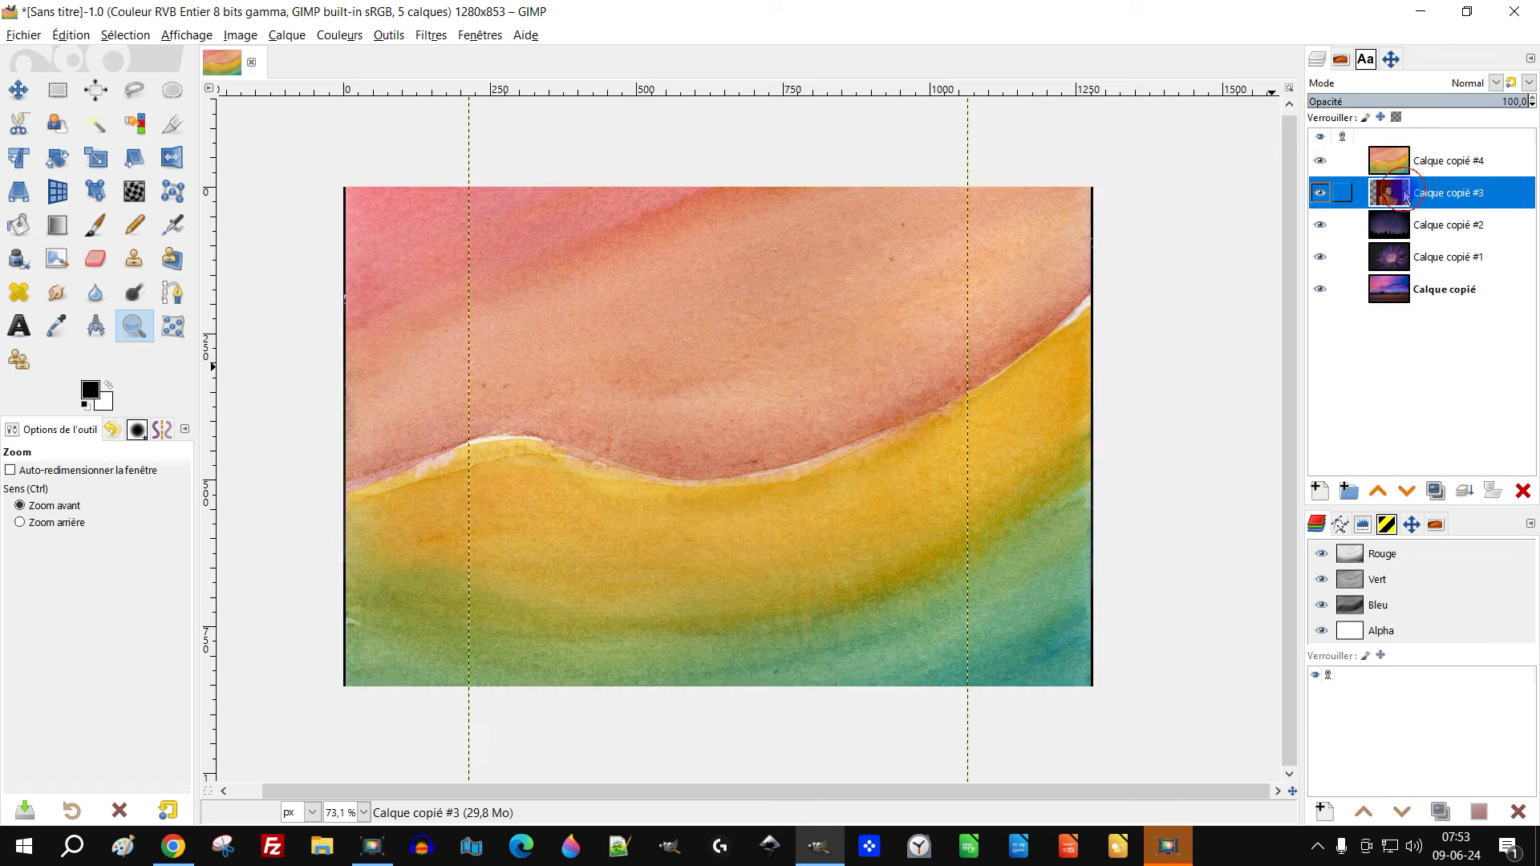
left_click_drag(838, 293, 859, 302)
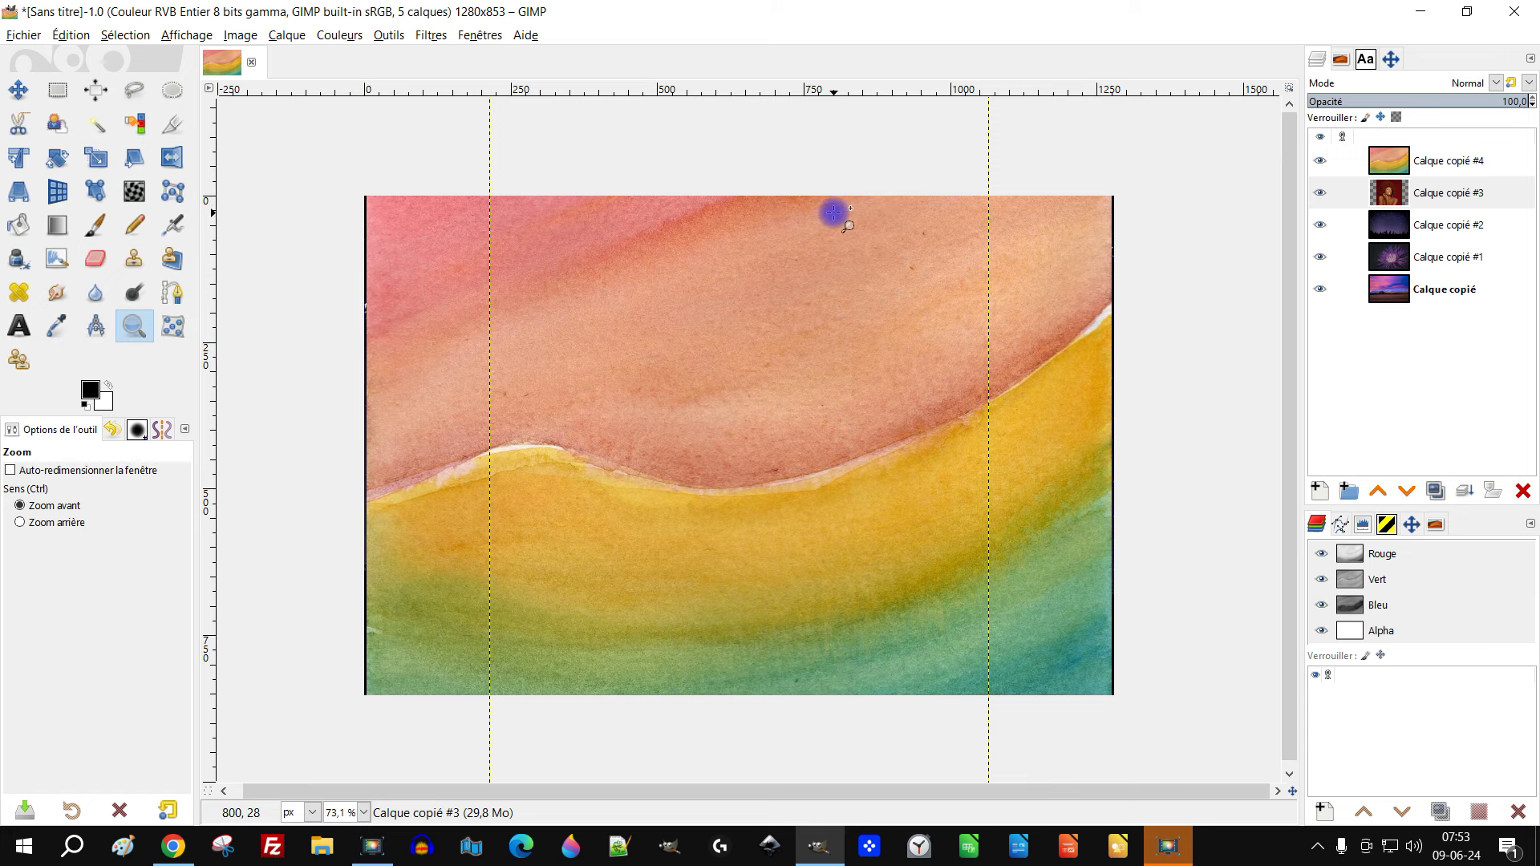
Toggle the watercolour layer's visibility and step through the layers, ending on Calque copié #2
left_click(1320, 161)
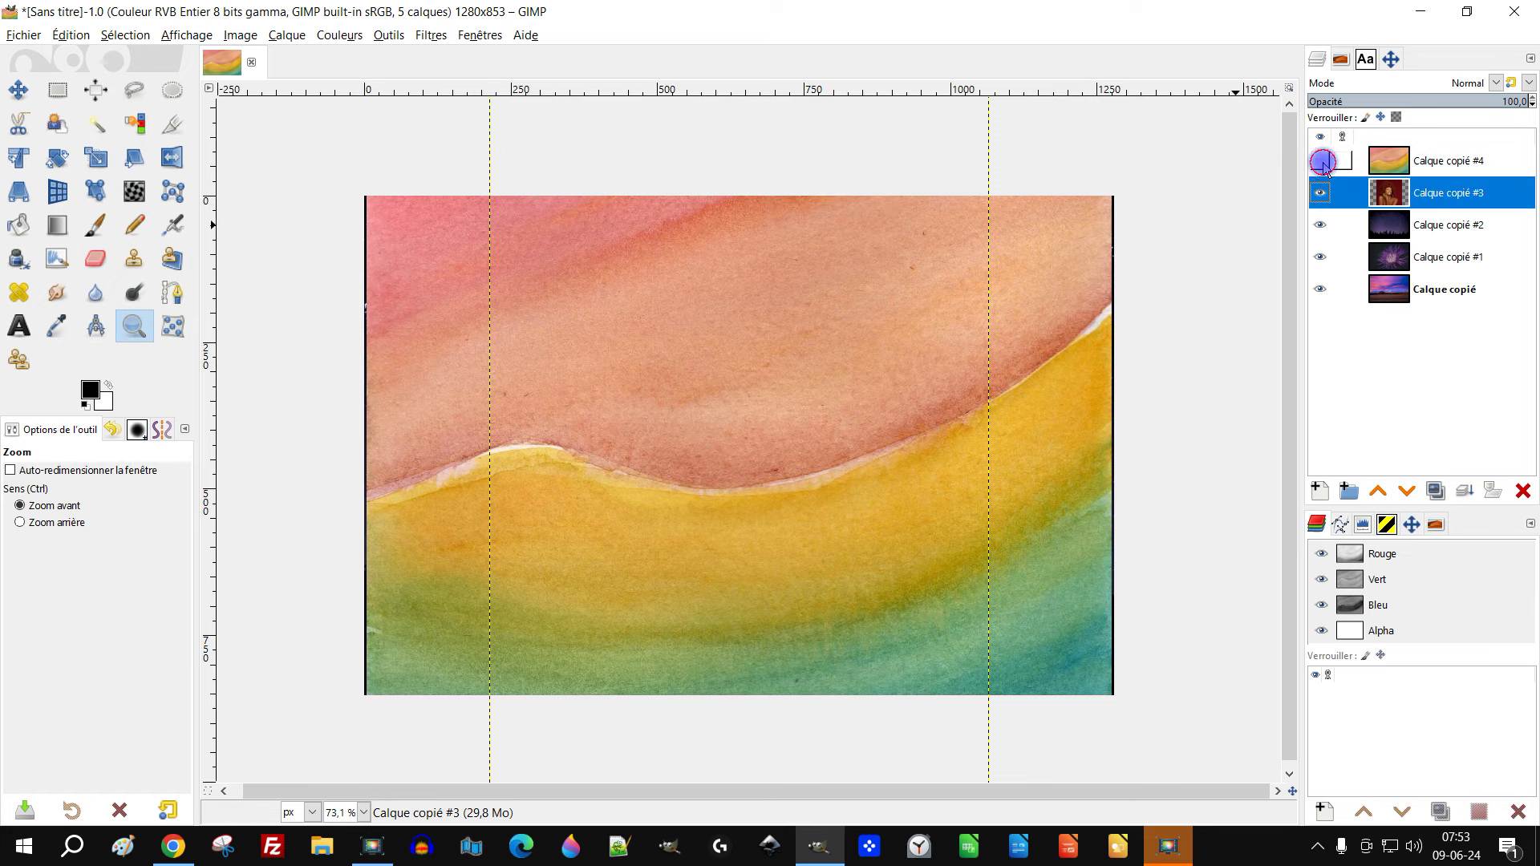
left_click(1322, 161)
left_click(1388, 160)
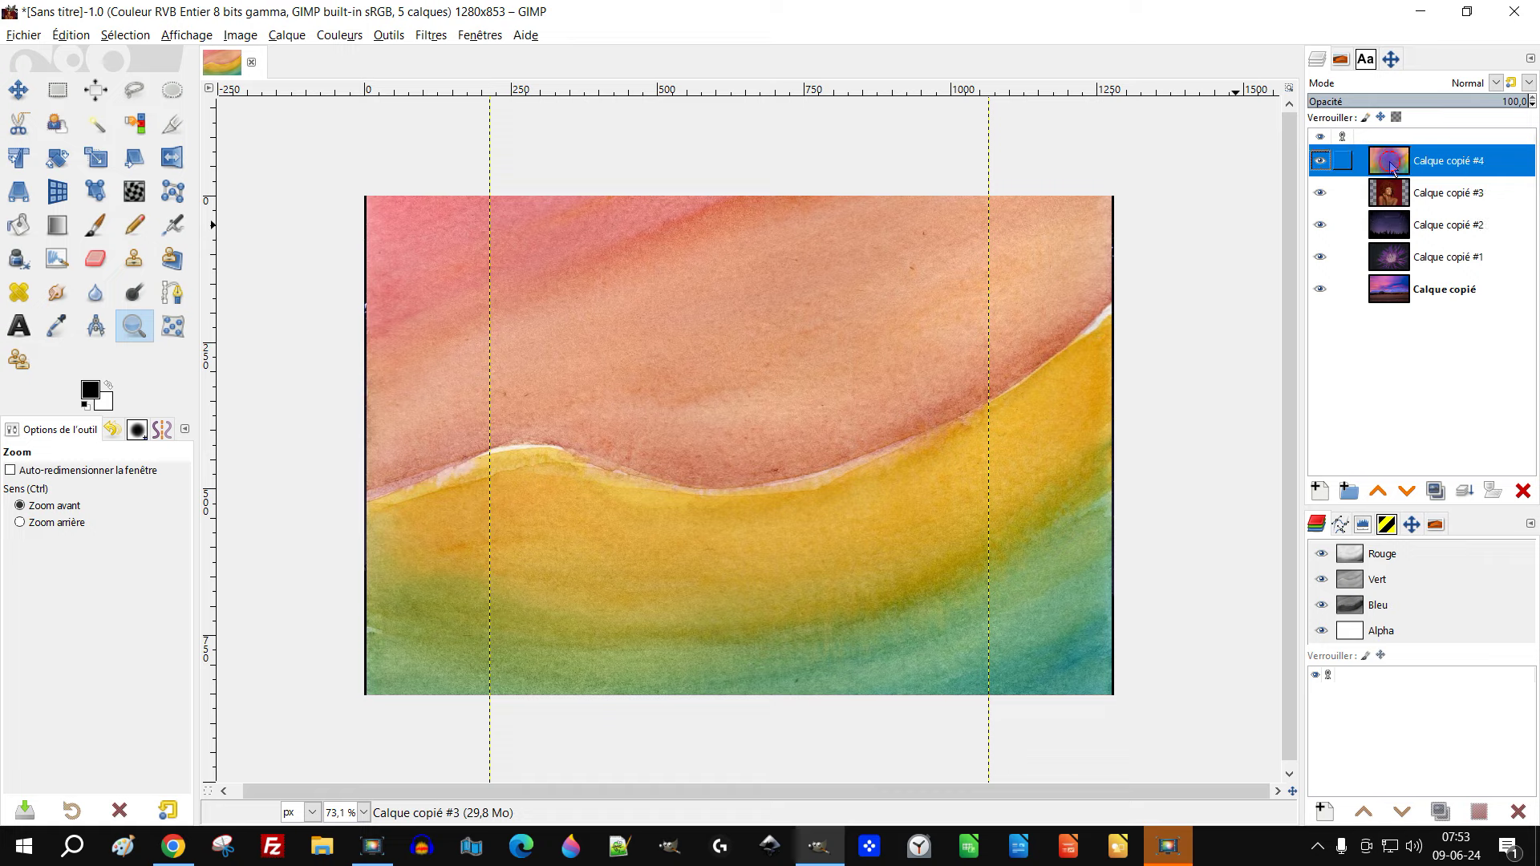
left_click(1389, 289)
left_click(1406, 258)
left_click(1405, 225)
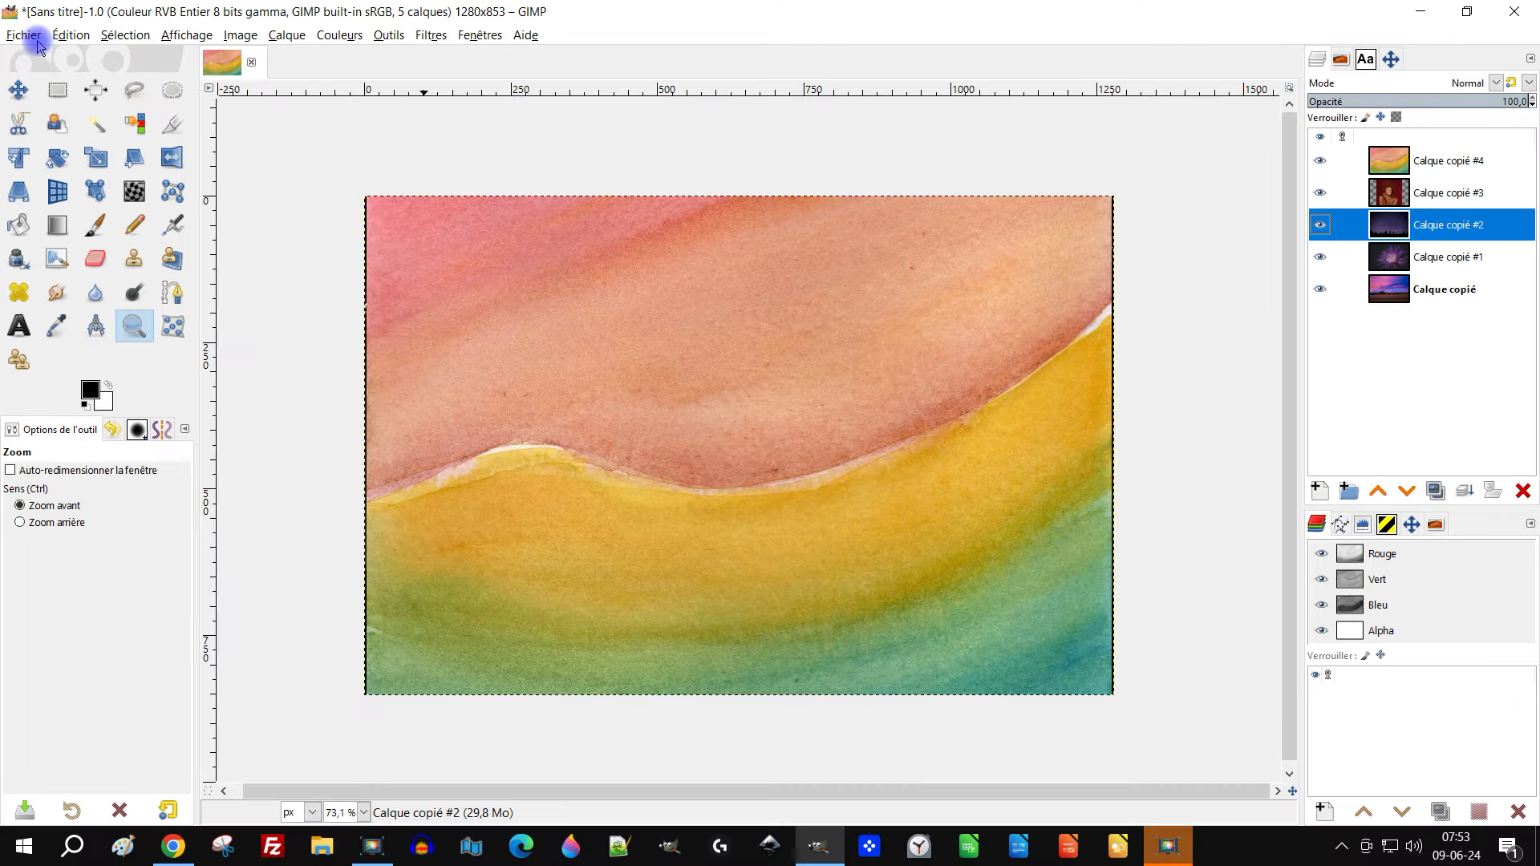
Open the G'MIC-Qt Montage filter and set the montage type to Custom Layout
left_click(431, 35)
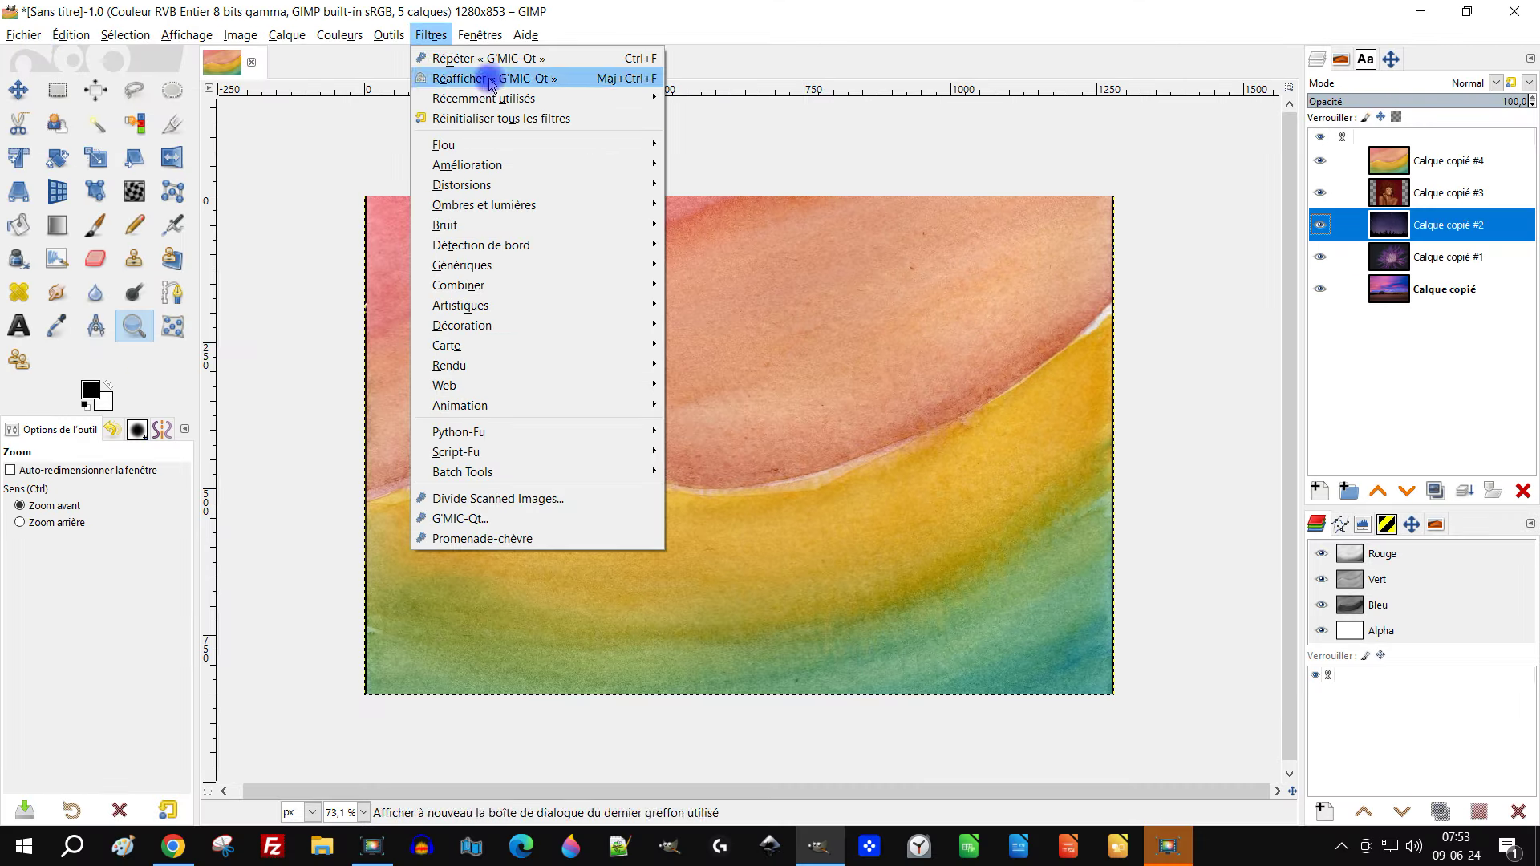
left_click(517, 519)
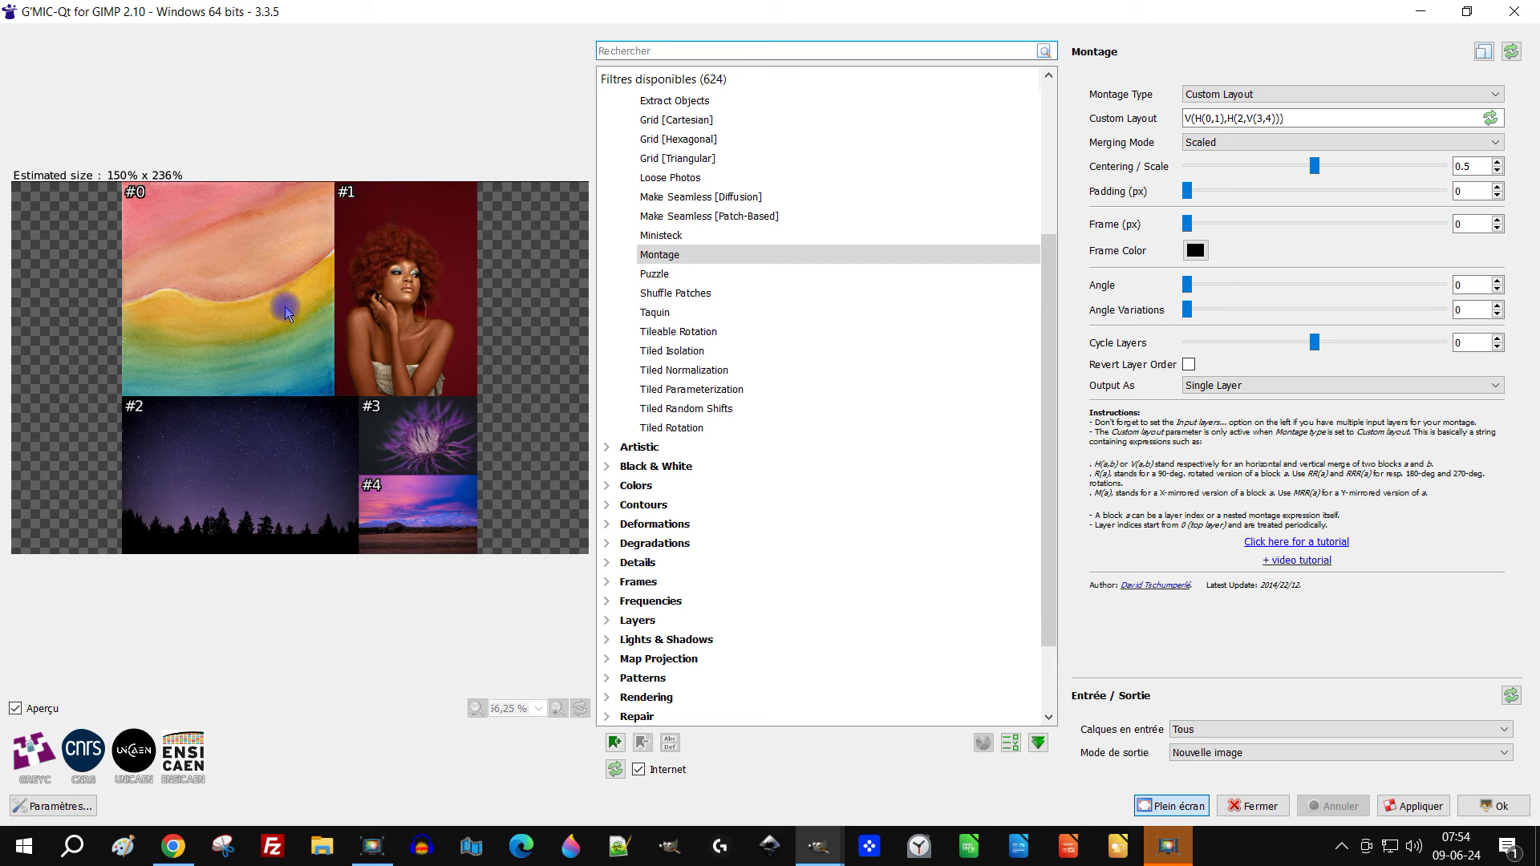
left_click(1233, 94)
left_click(1232, 124)
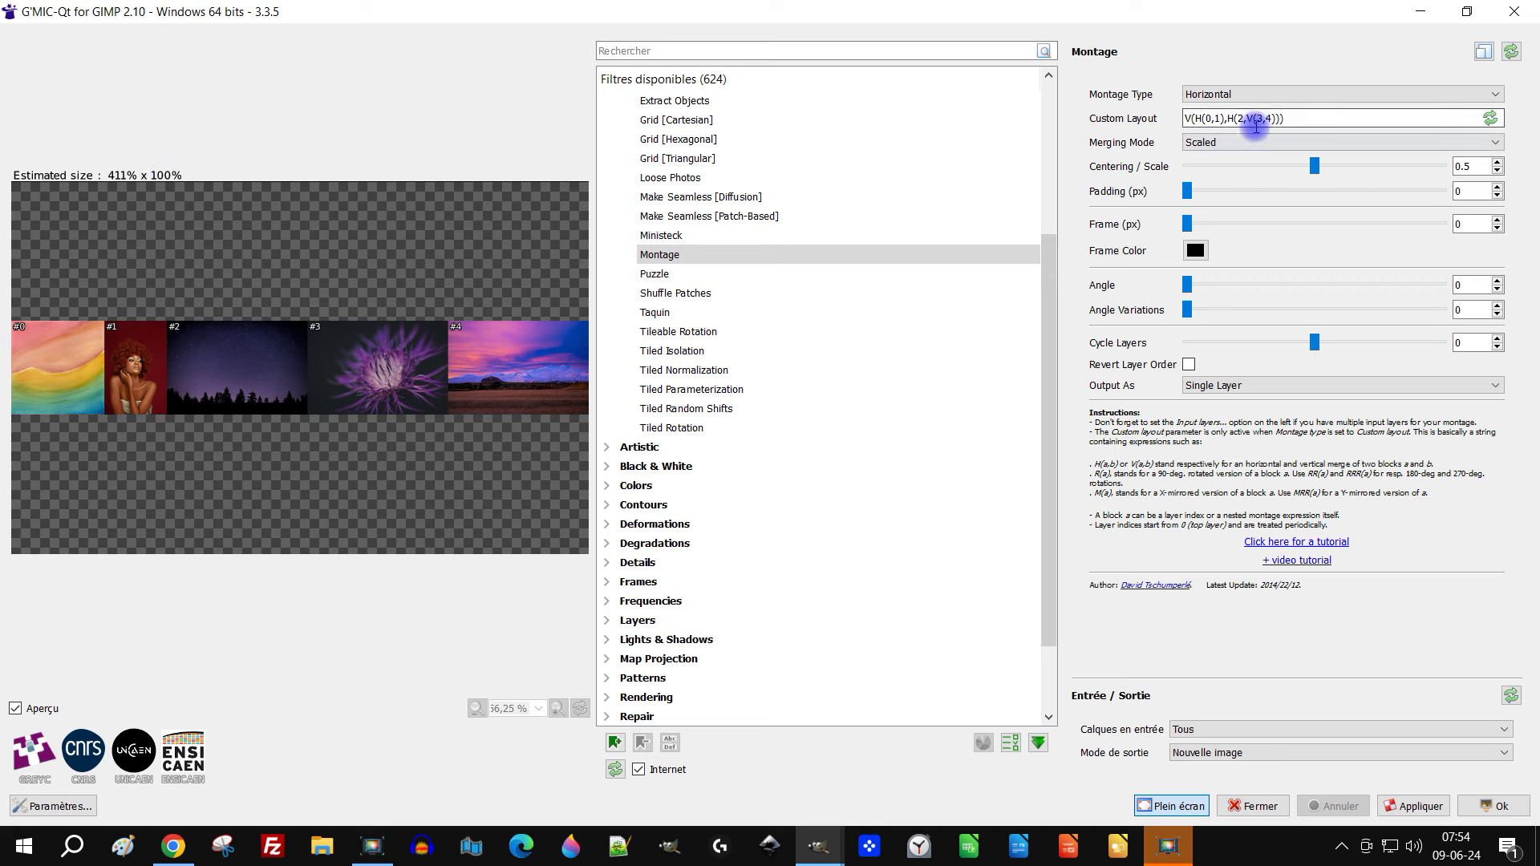
left_click(1244, 95)
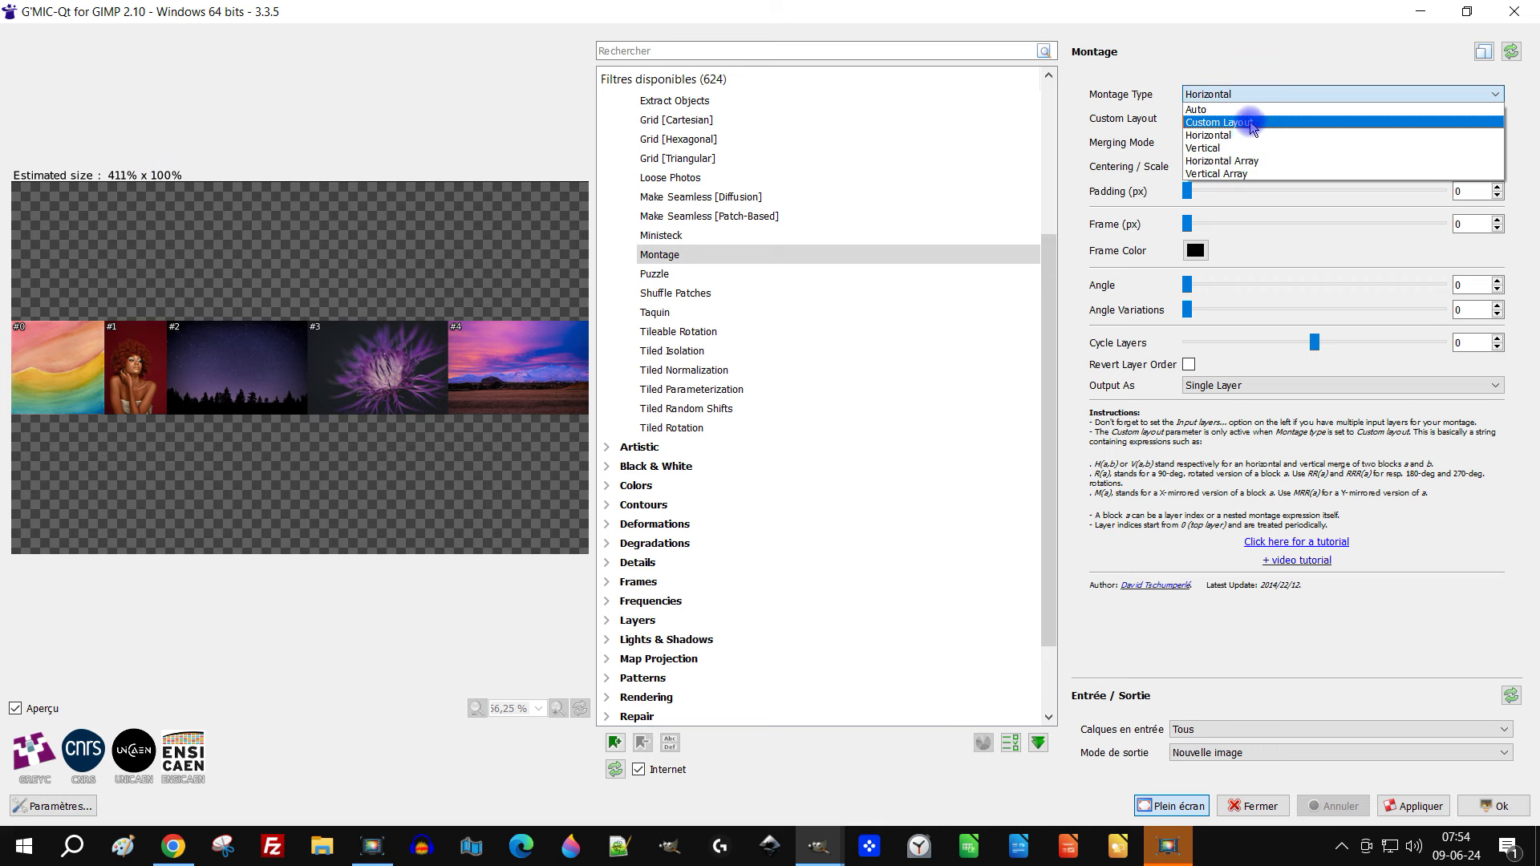
left_click(1239, 122)
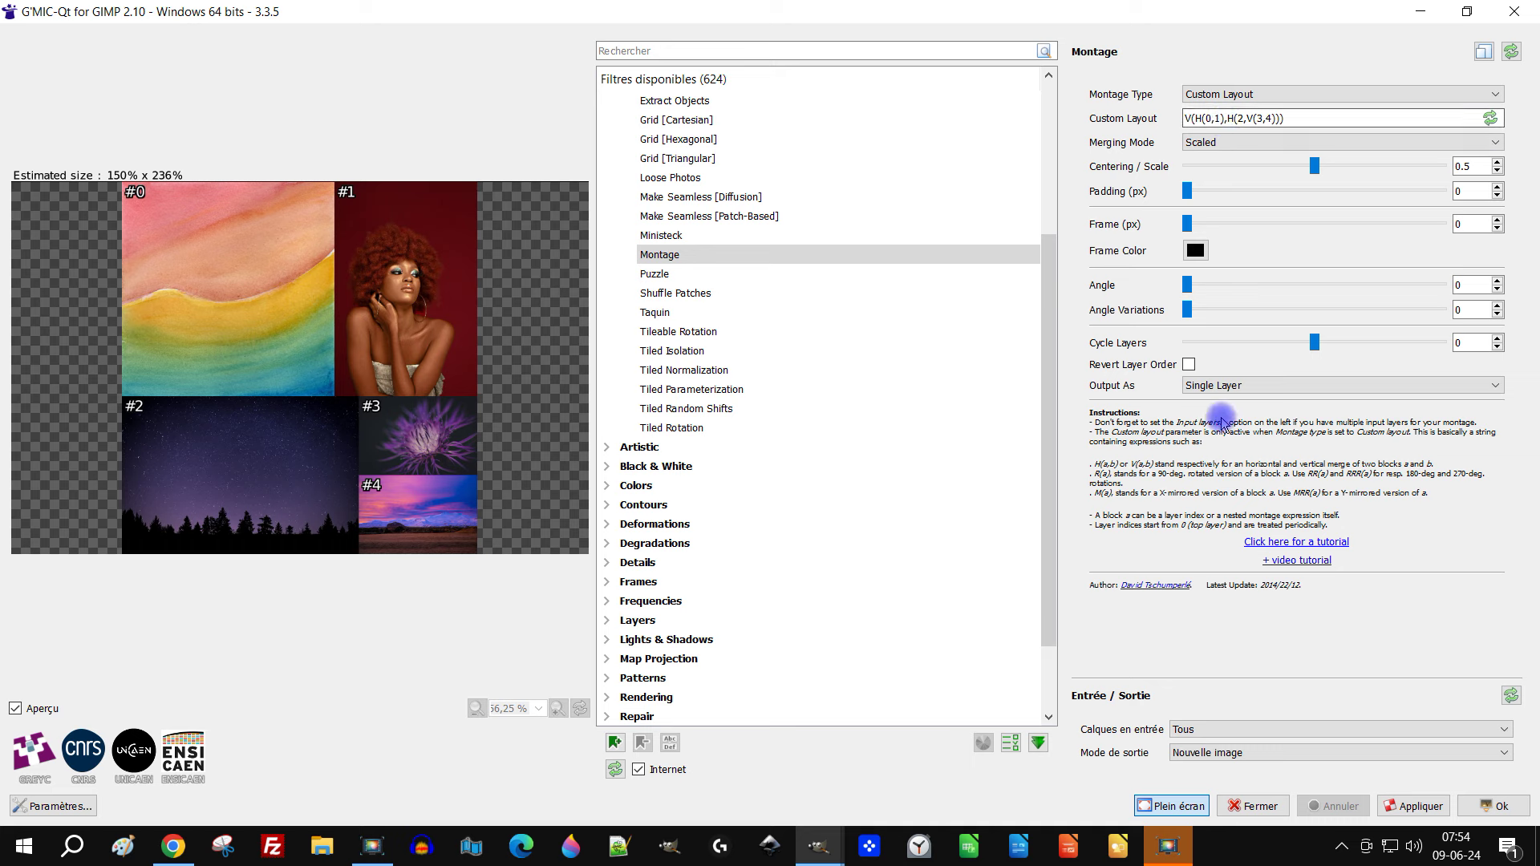
Set Single Layer output and Nouvelle image output mode, then apply the montage
left_click(1249, 385)
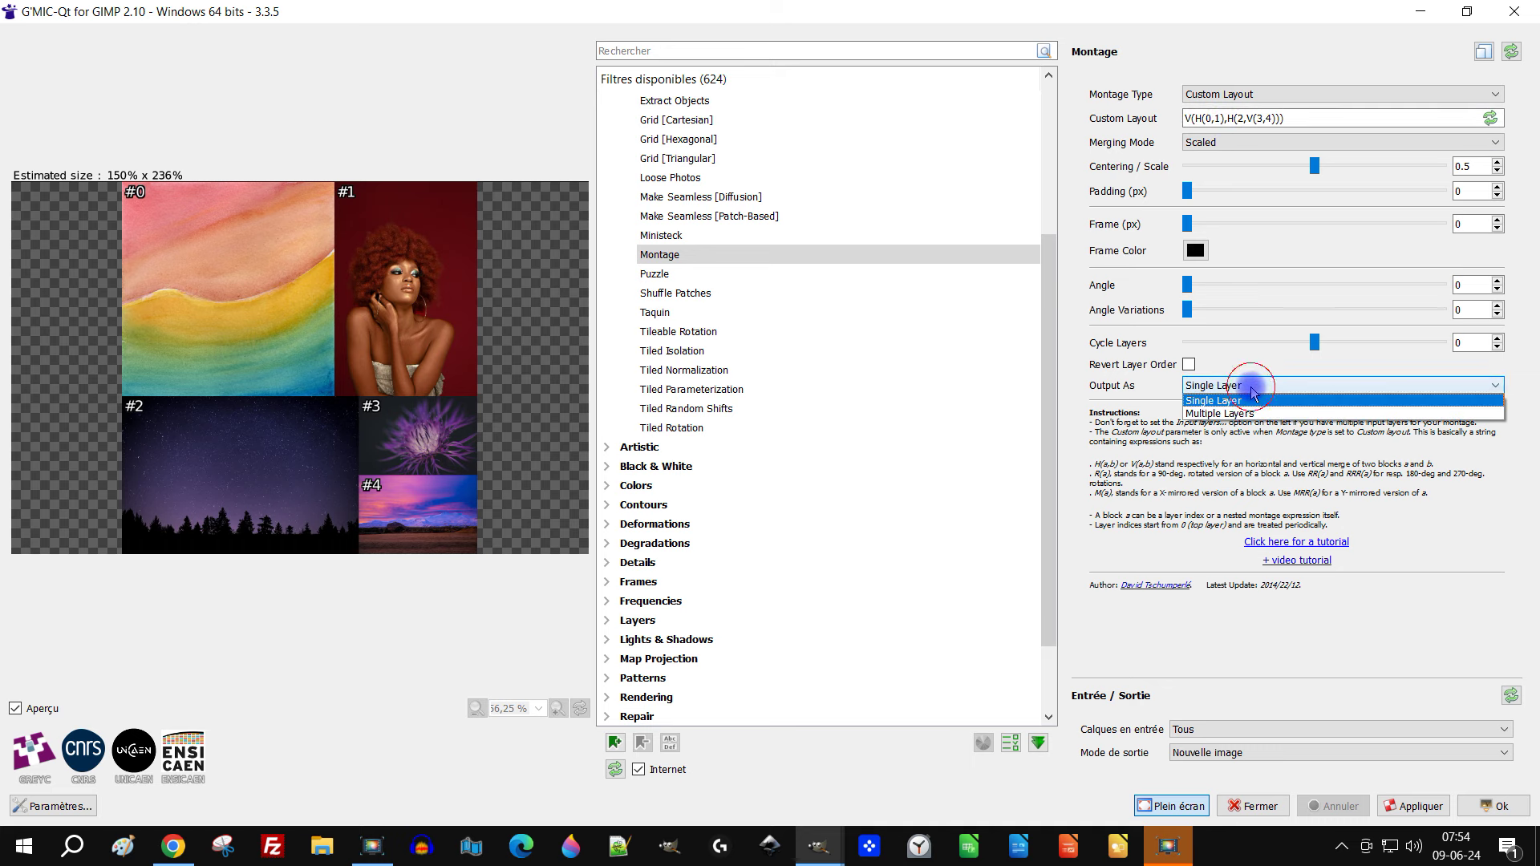
left_click(1250, 387)
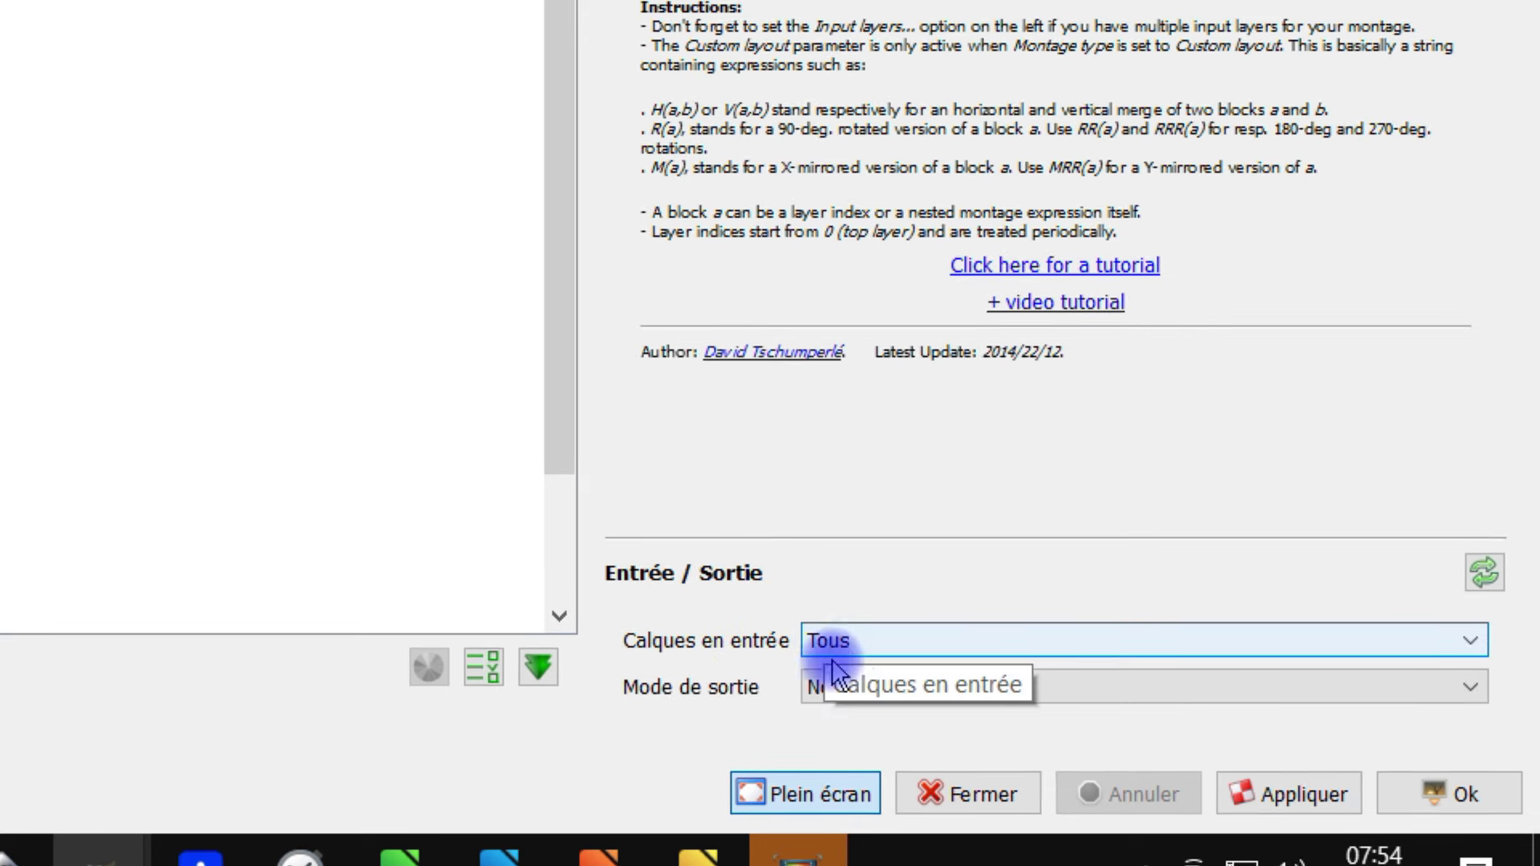
left_click(860, 700)
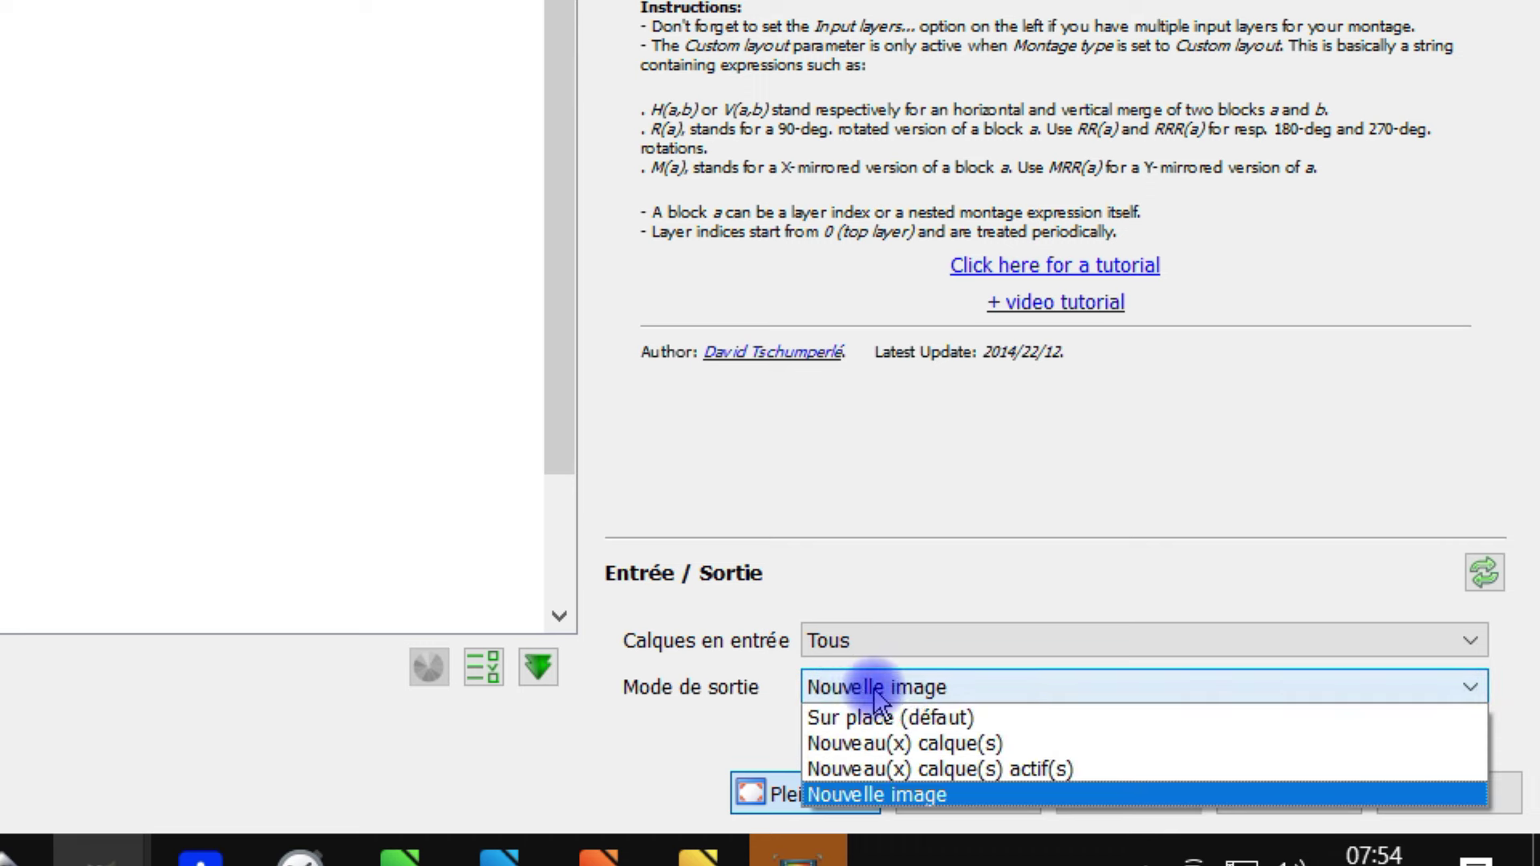
left_click(892, 794)
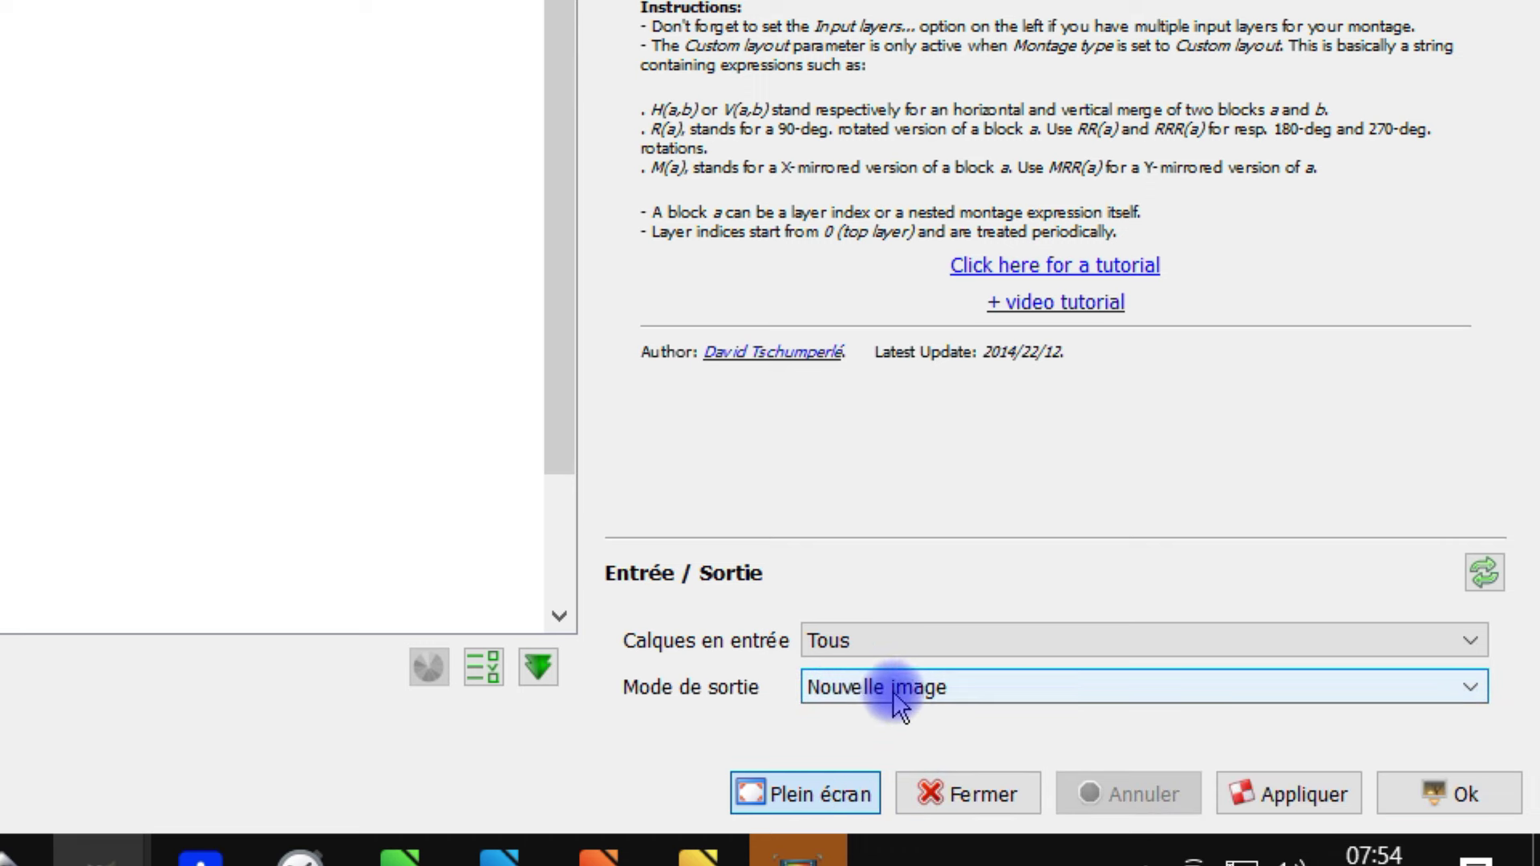
left_click(1422, 786)
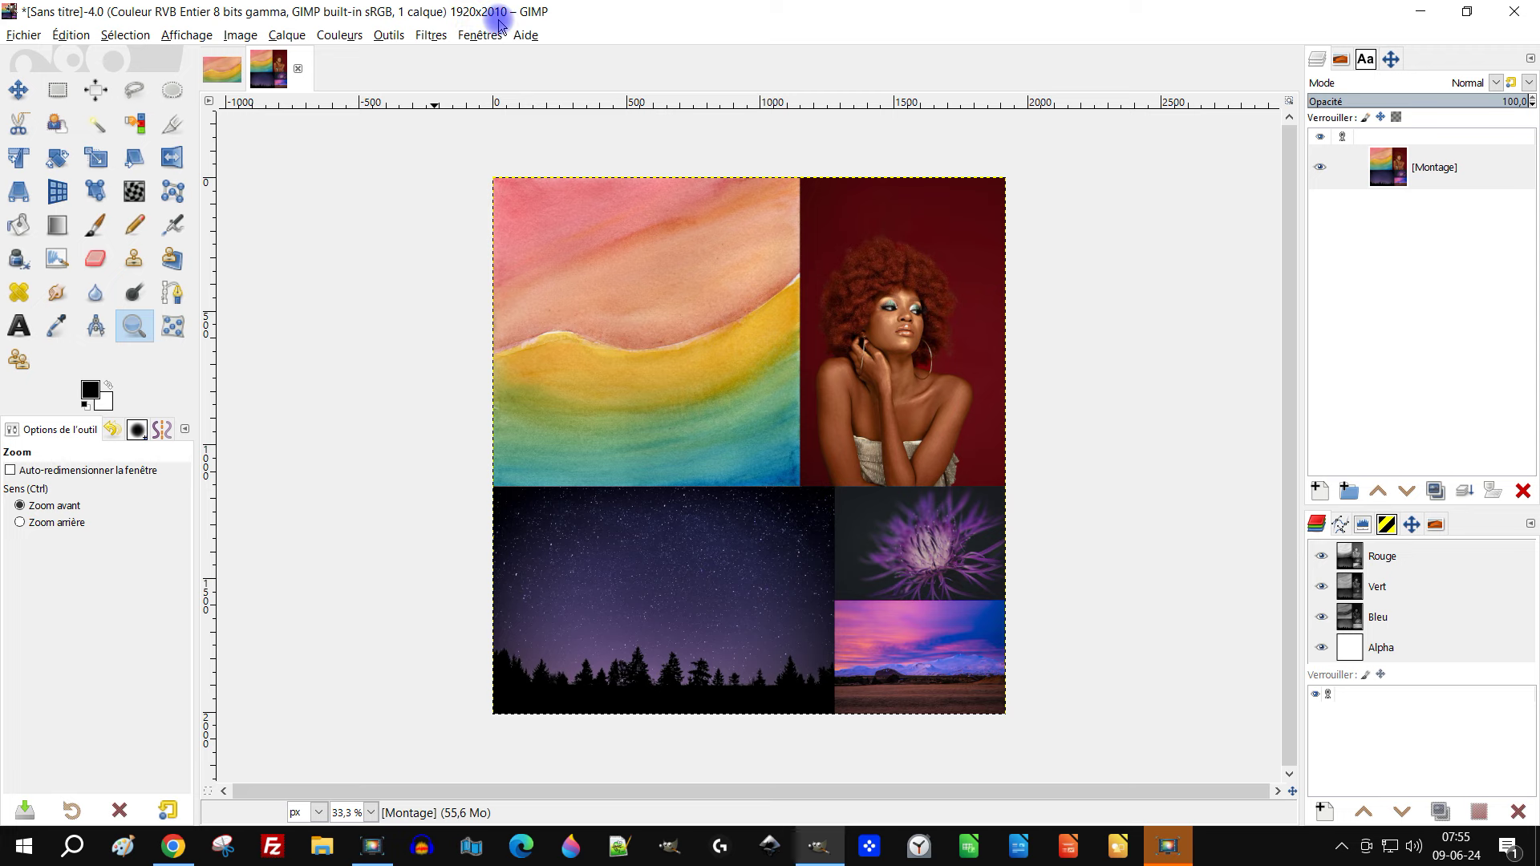
left_click(225, 73)
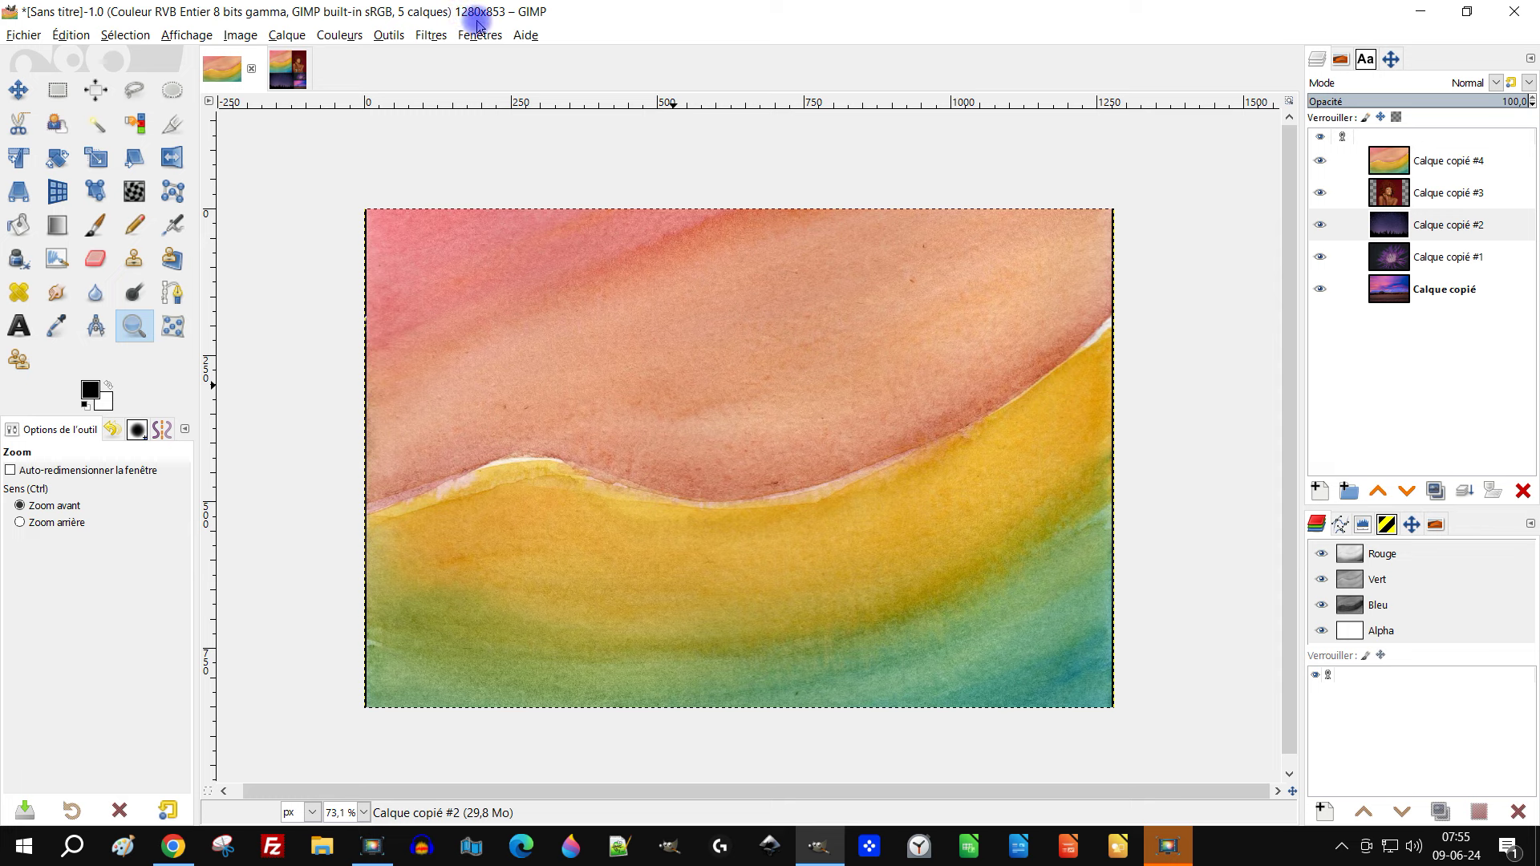
left_click(287, 76)
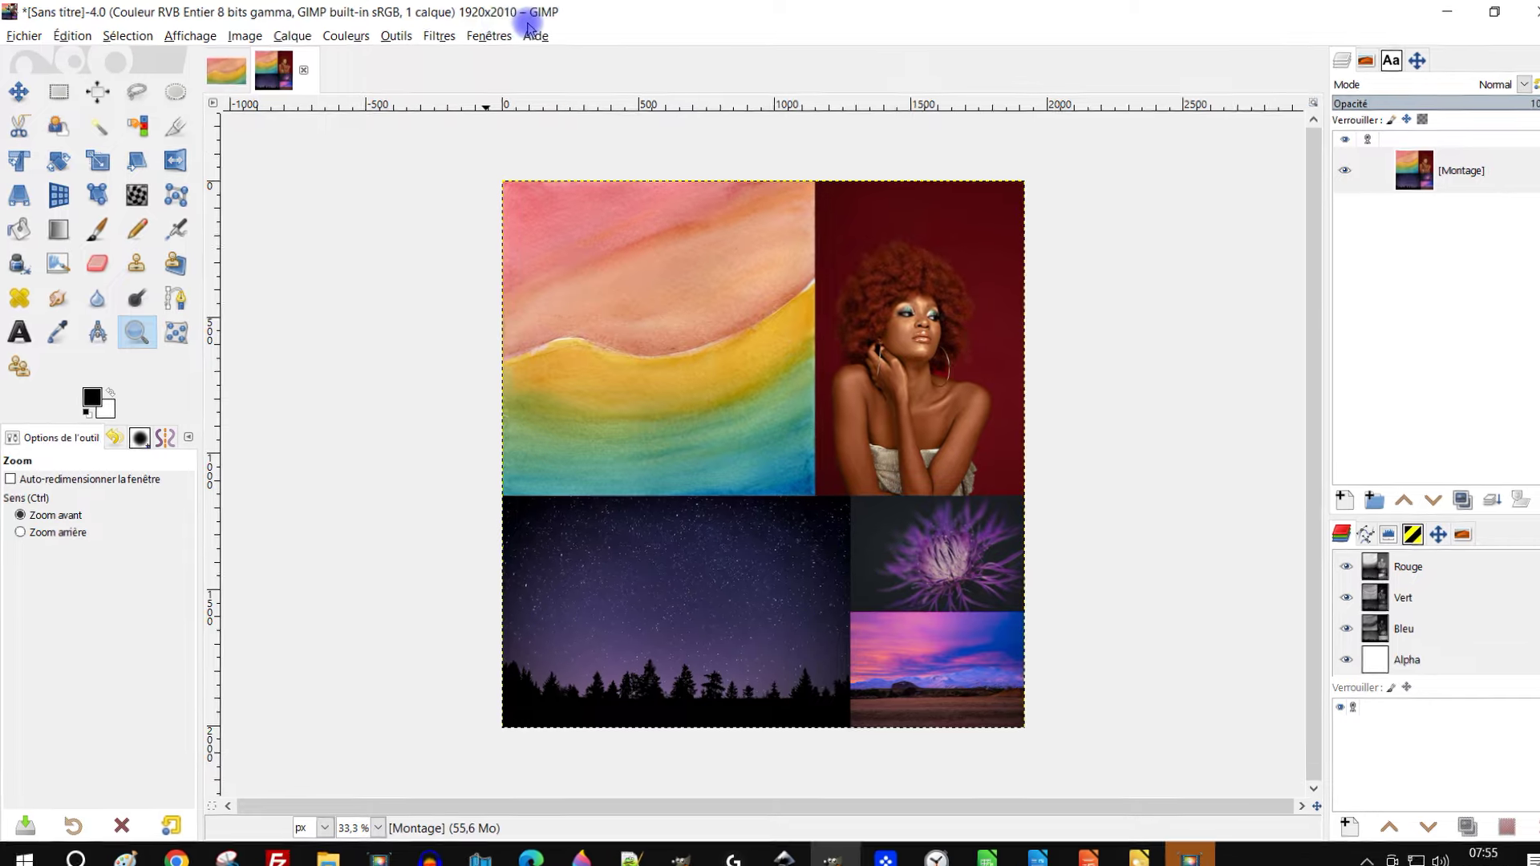
left_click(31, 41)
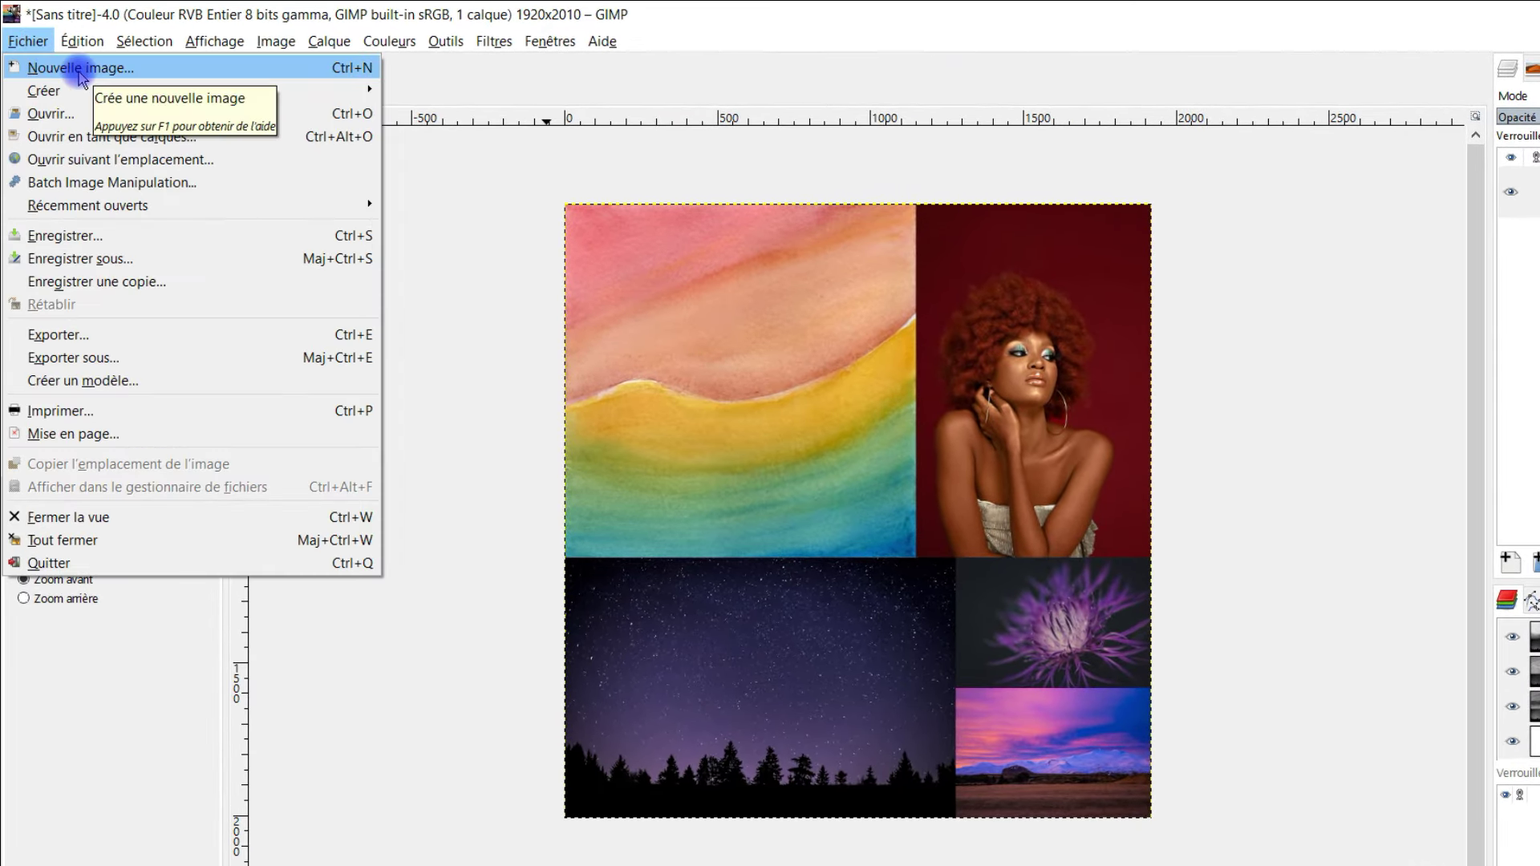
Start a new image using the 1920×1080 Full HD size preset
left_click(81, 69)
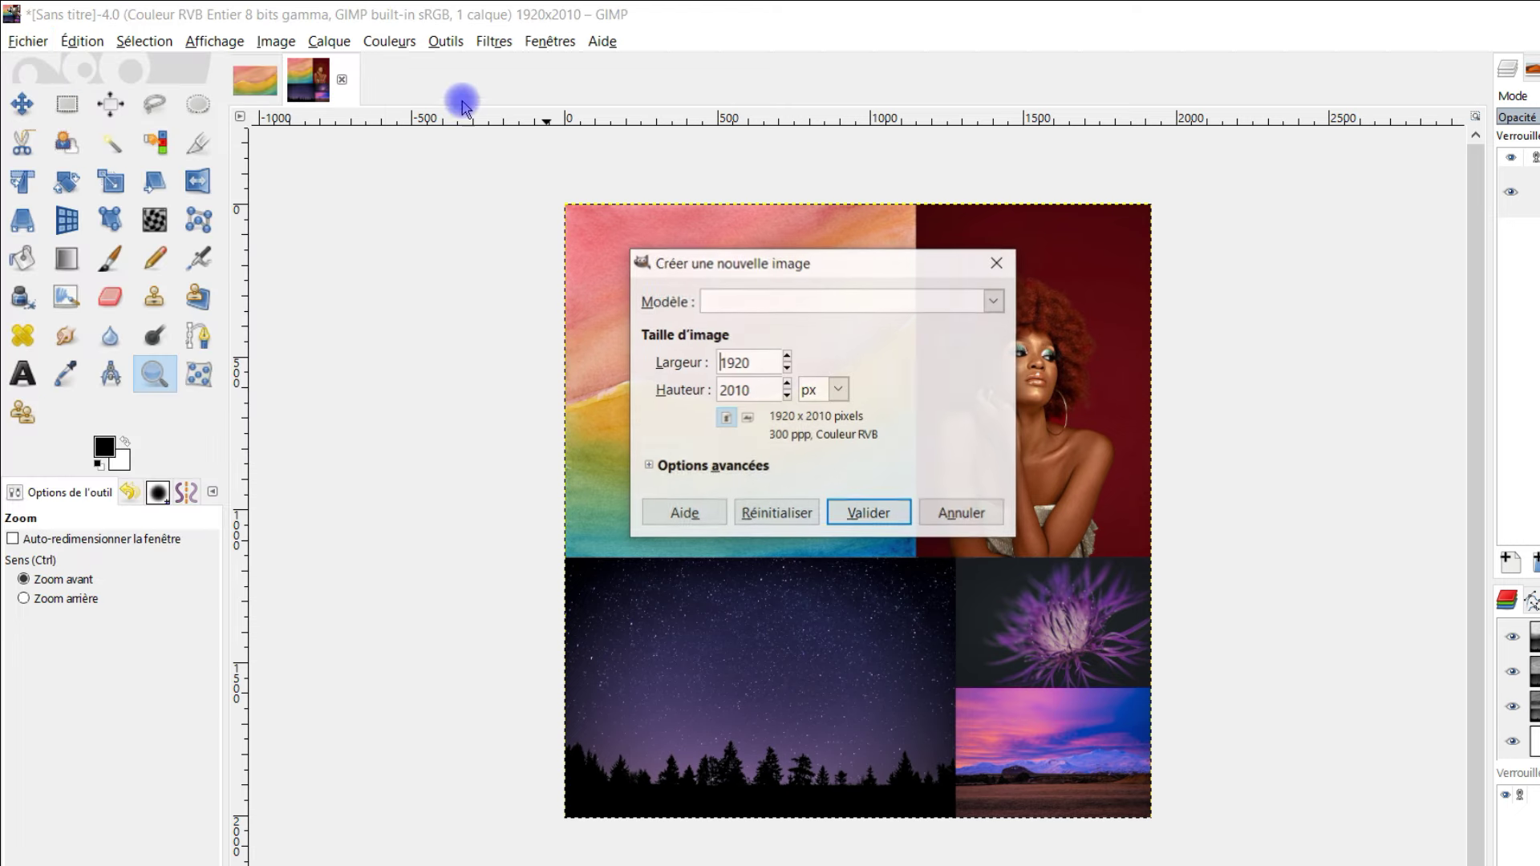
left_click(794, 309)
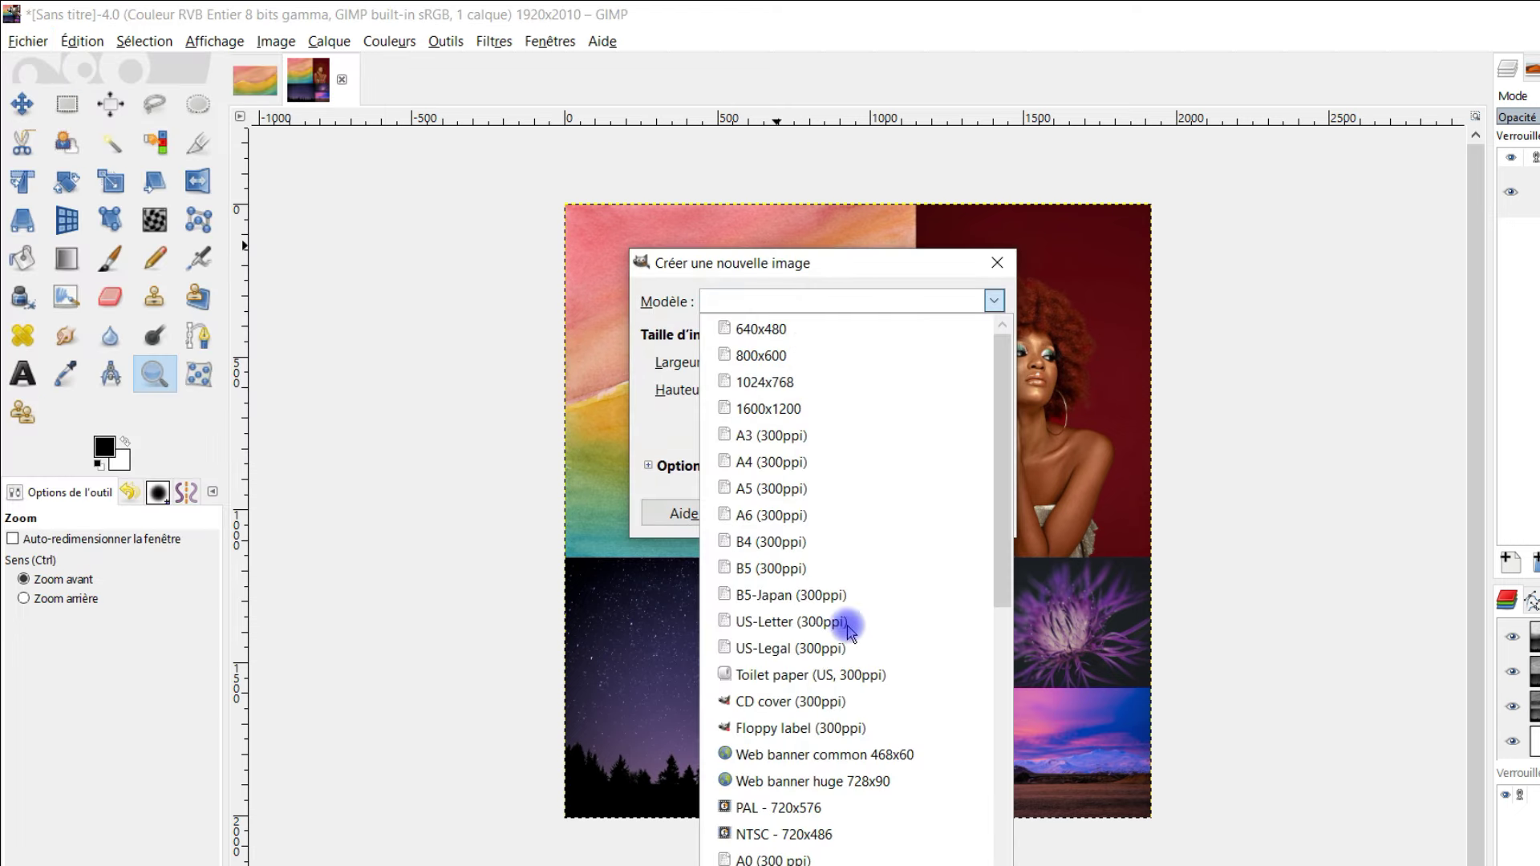
scroll(842, 770, "down", 1)
scroll(887, 798, "down", 2)
scroll(910, 786, "down", 3)
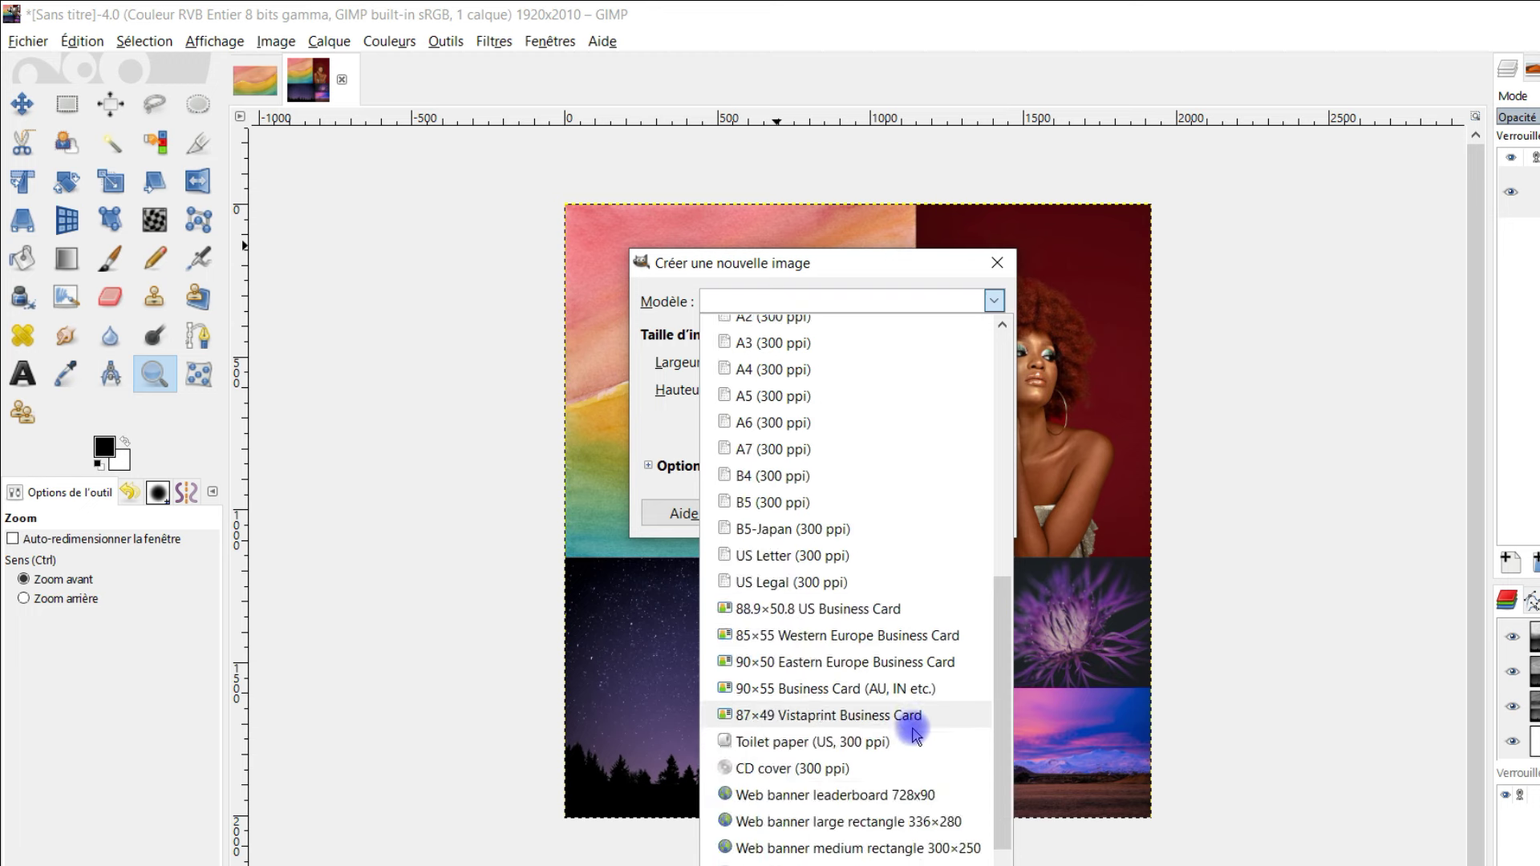
scroll(903, 698, "down", 1)
scroll(914, 686, "down", 1)
scroll(882, 706, "down", 2)
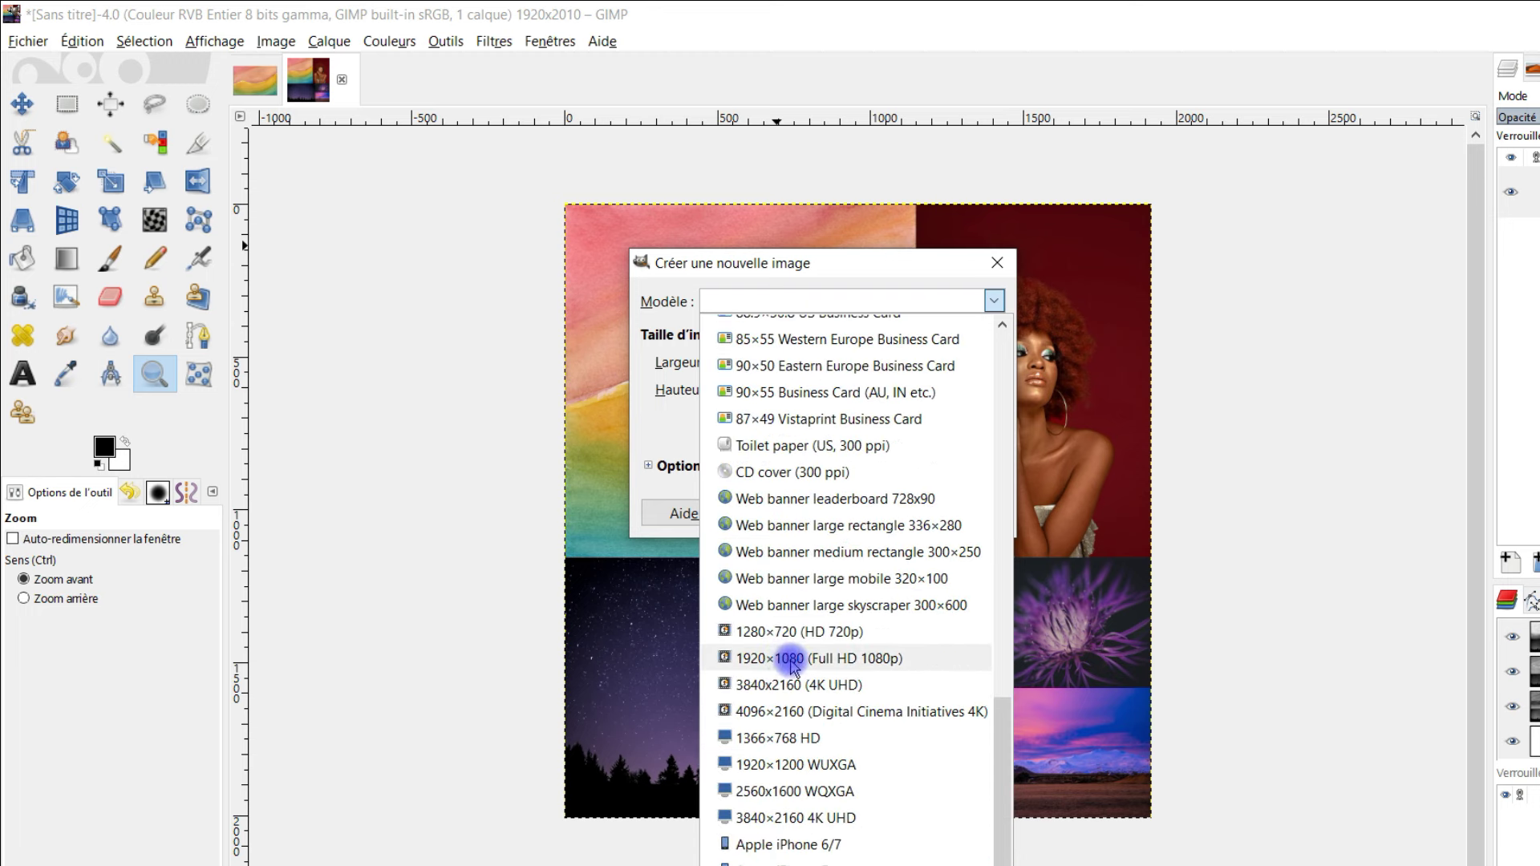
left_click(793, 662)
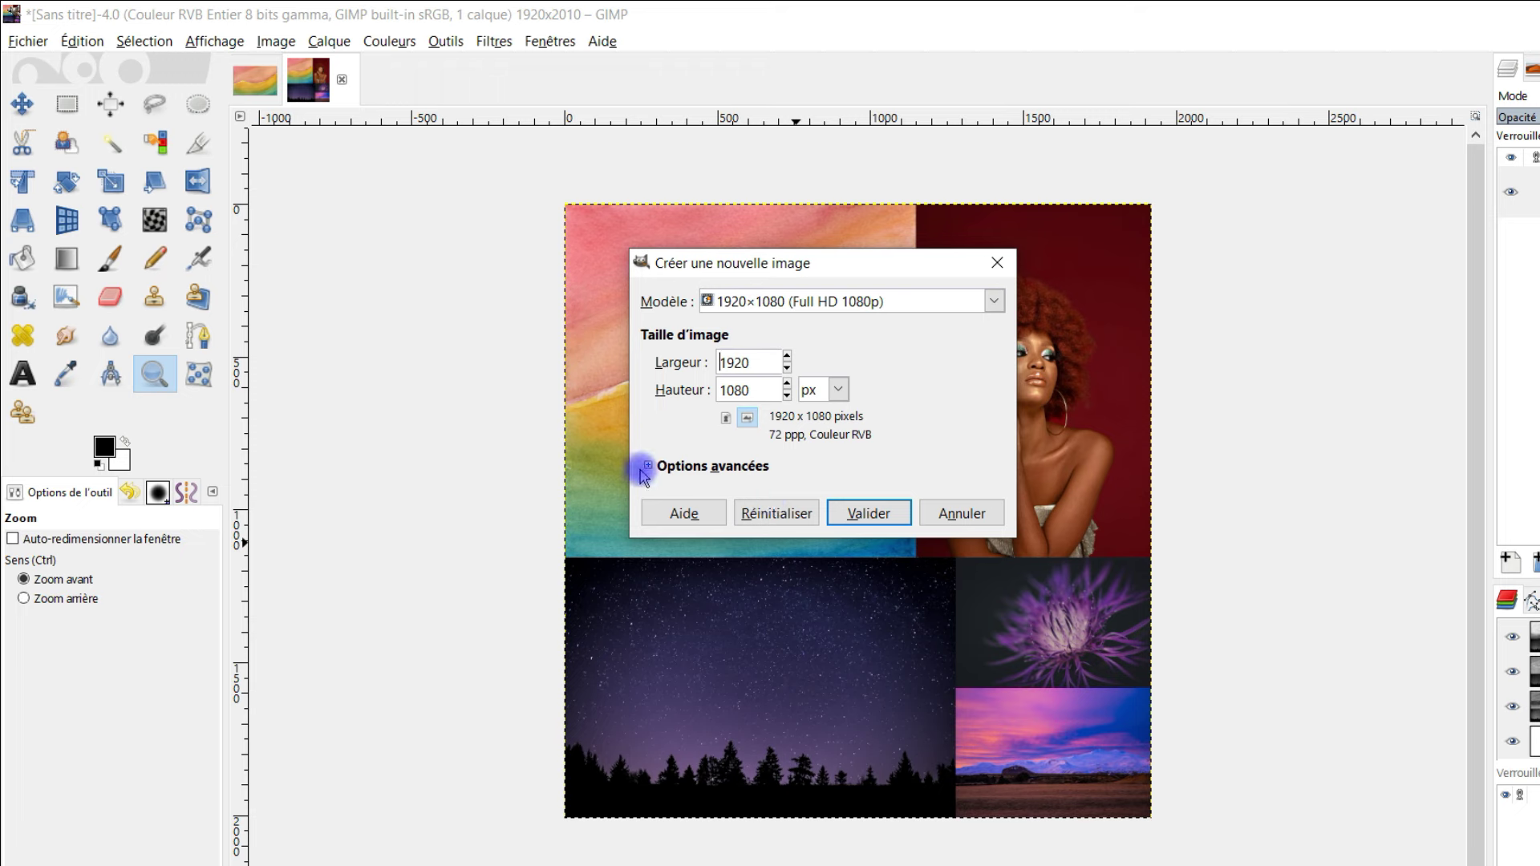
In the advanced options, set Remplir avec to Blanc
left_click(648, 466)
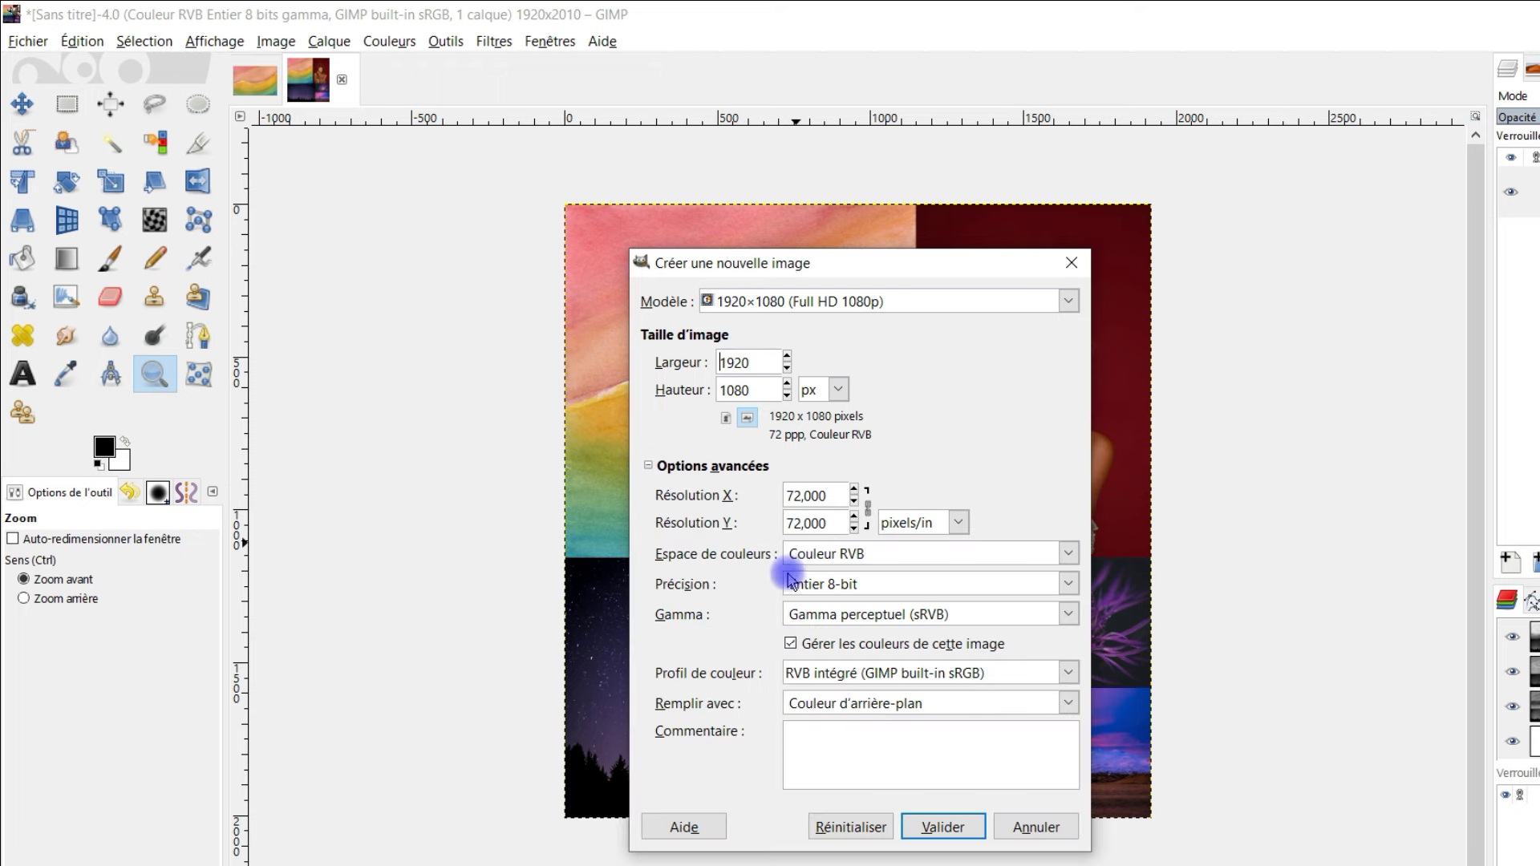
left_click(872, 706)
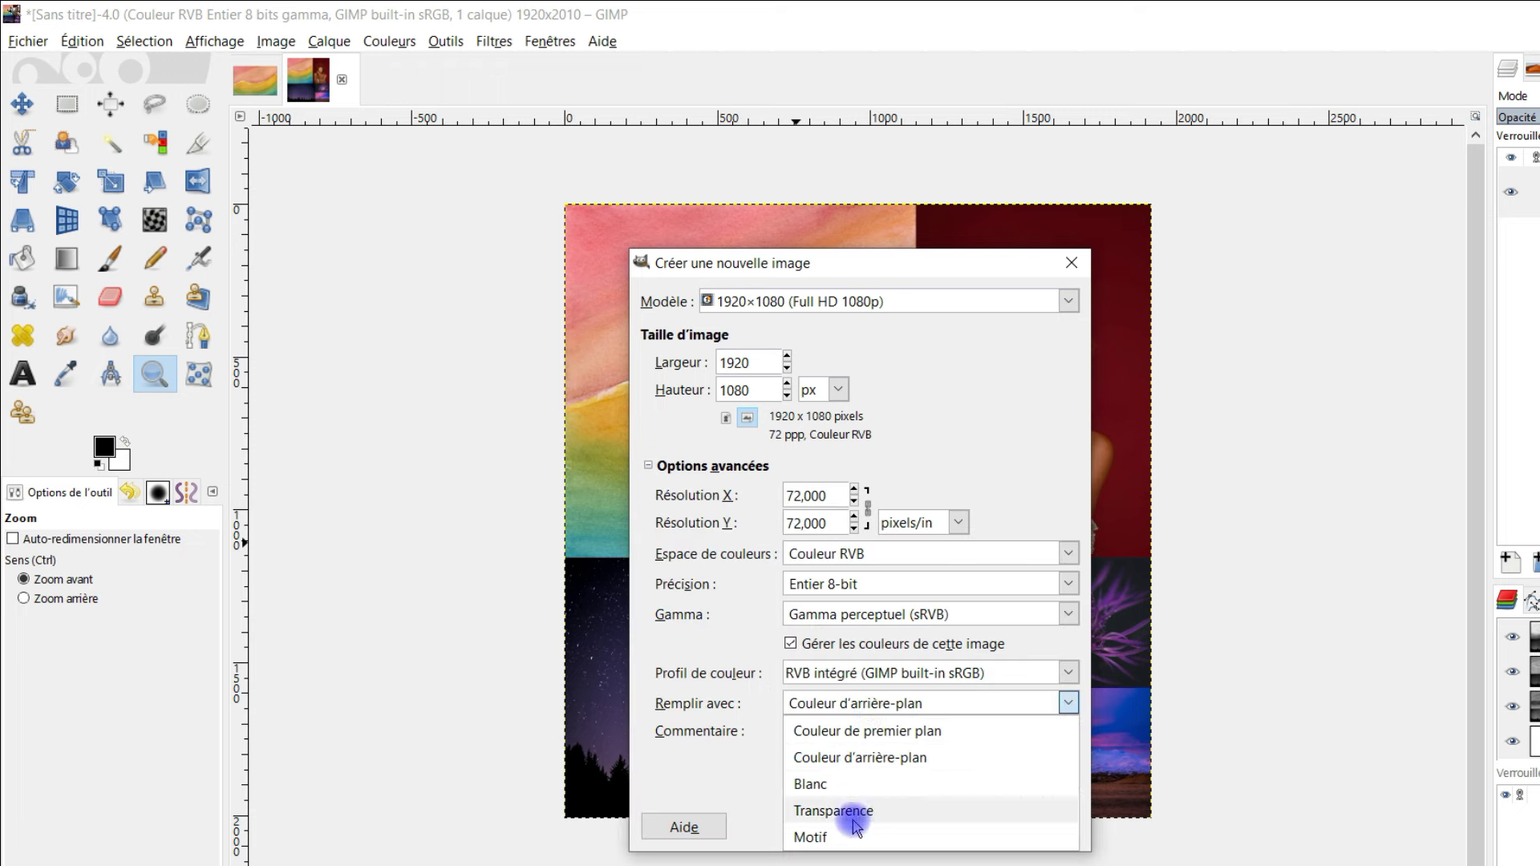
left_click(848, 786)
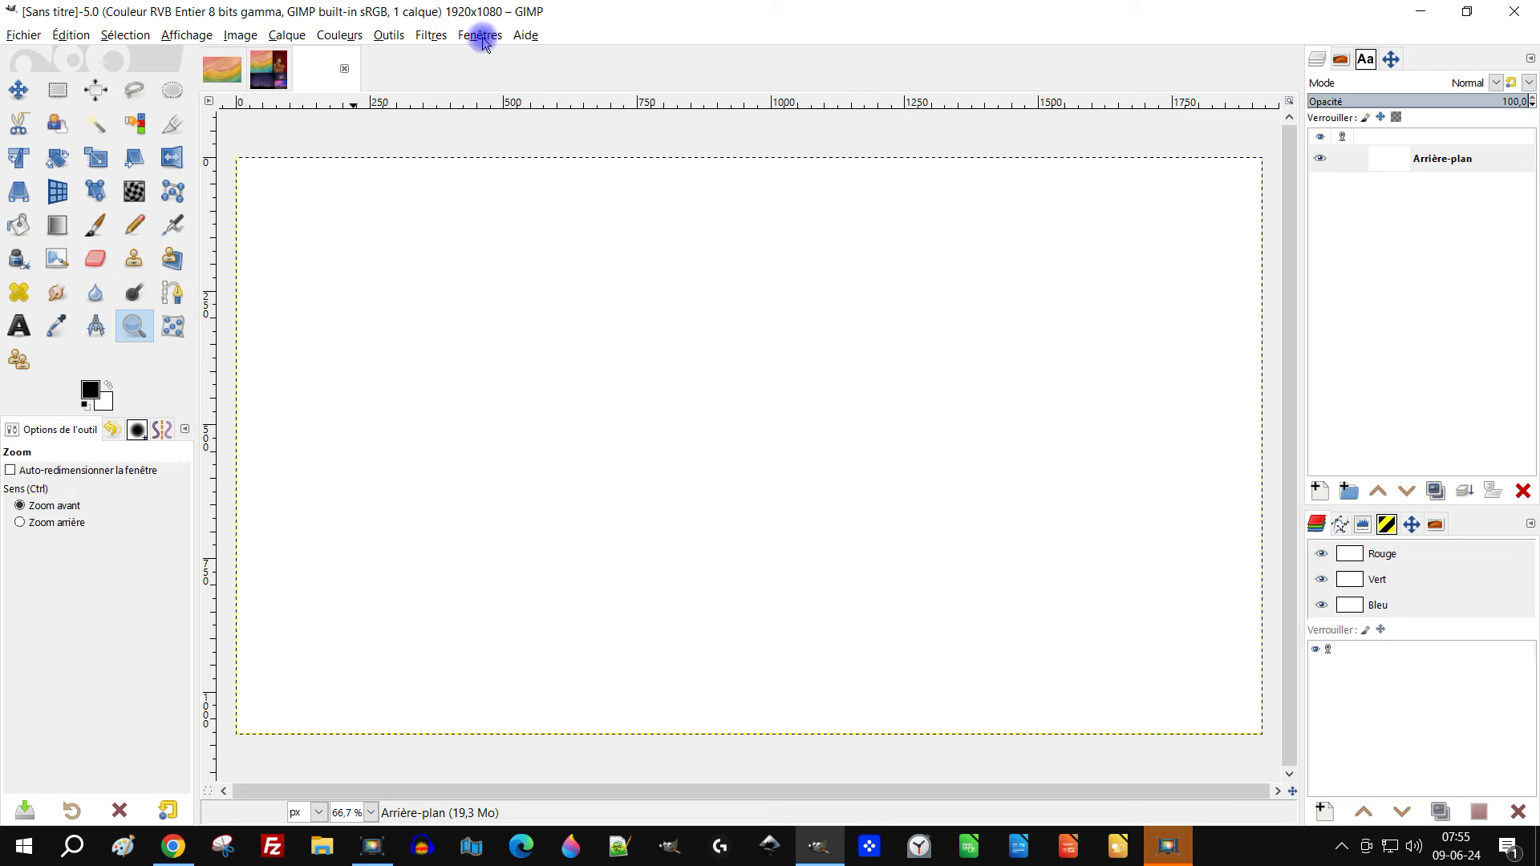
Copy the visible montage and paste it as a new layer into the 1920×1080 image
left_click(276, 72)
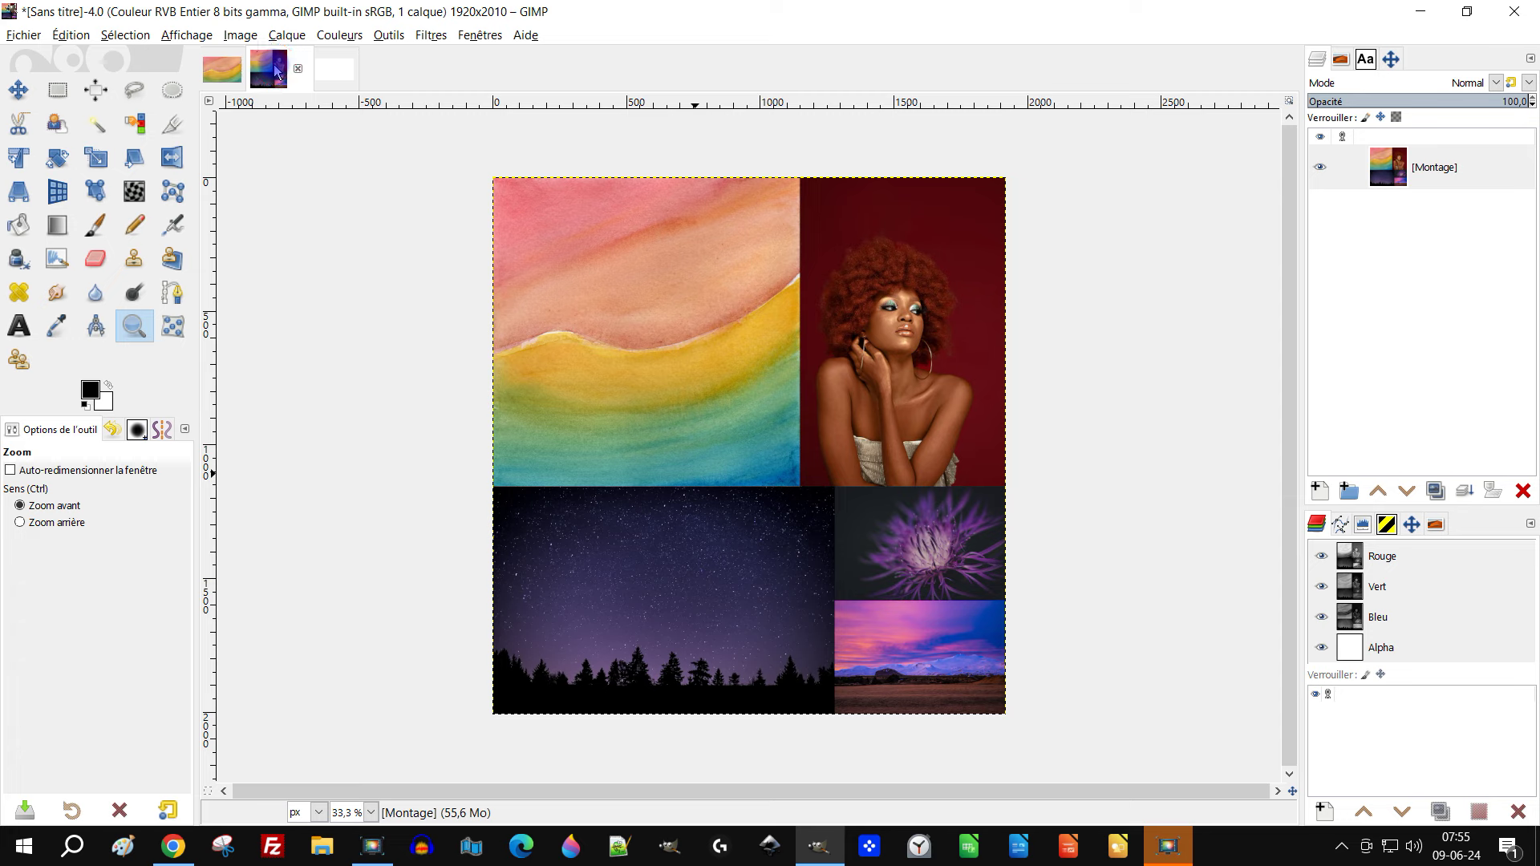
left_click(72, 37)
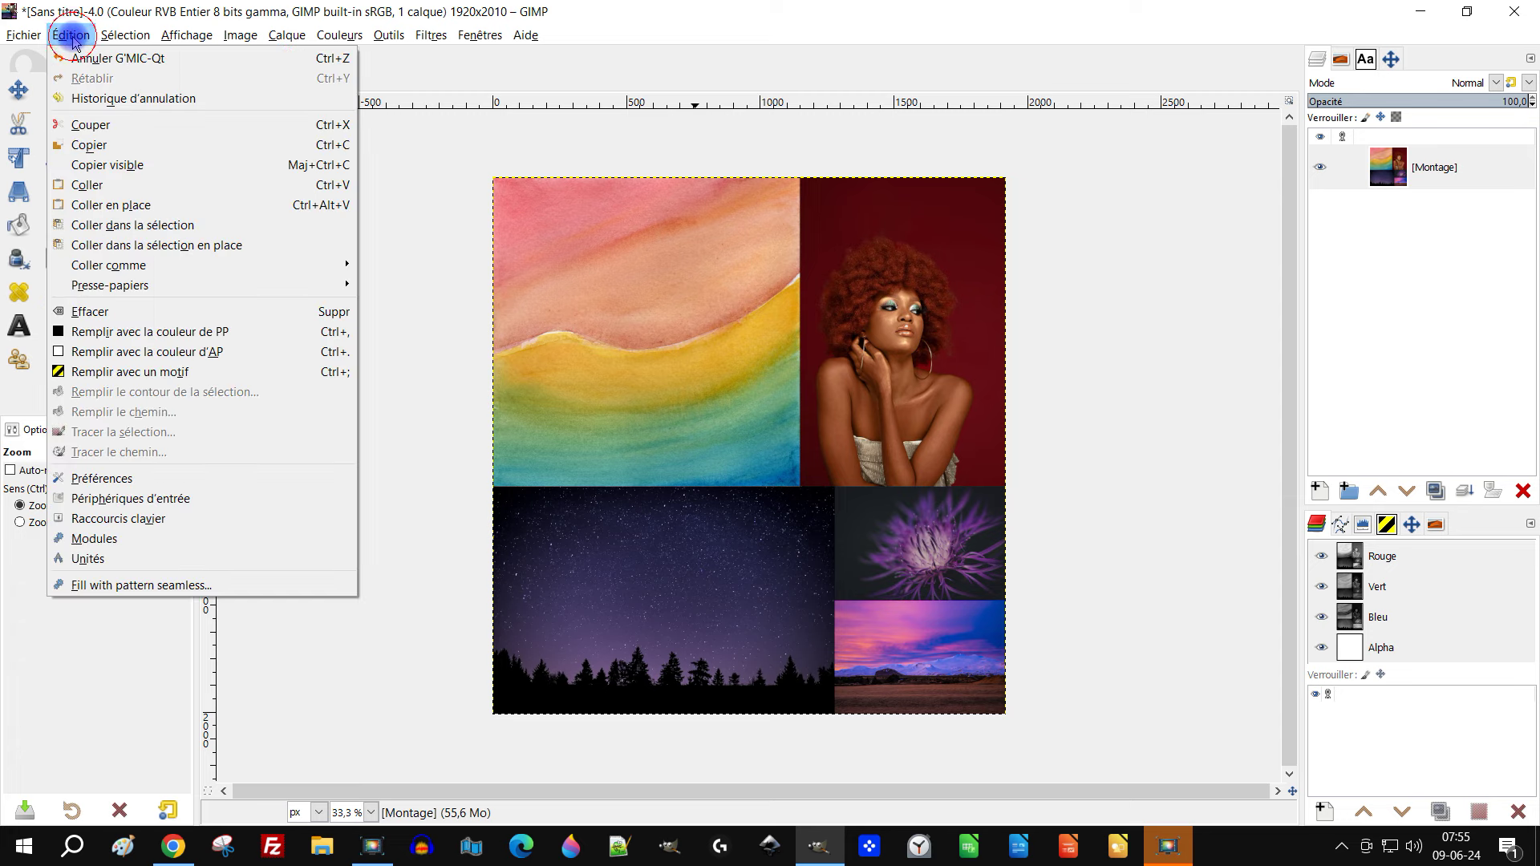
left_click(126, 167)
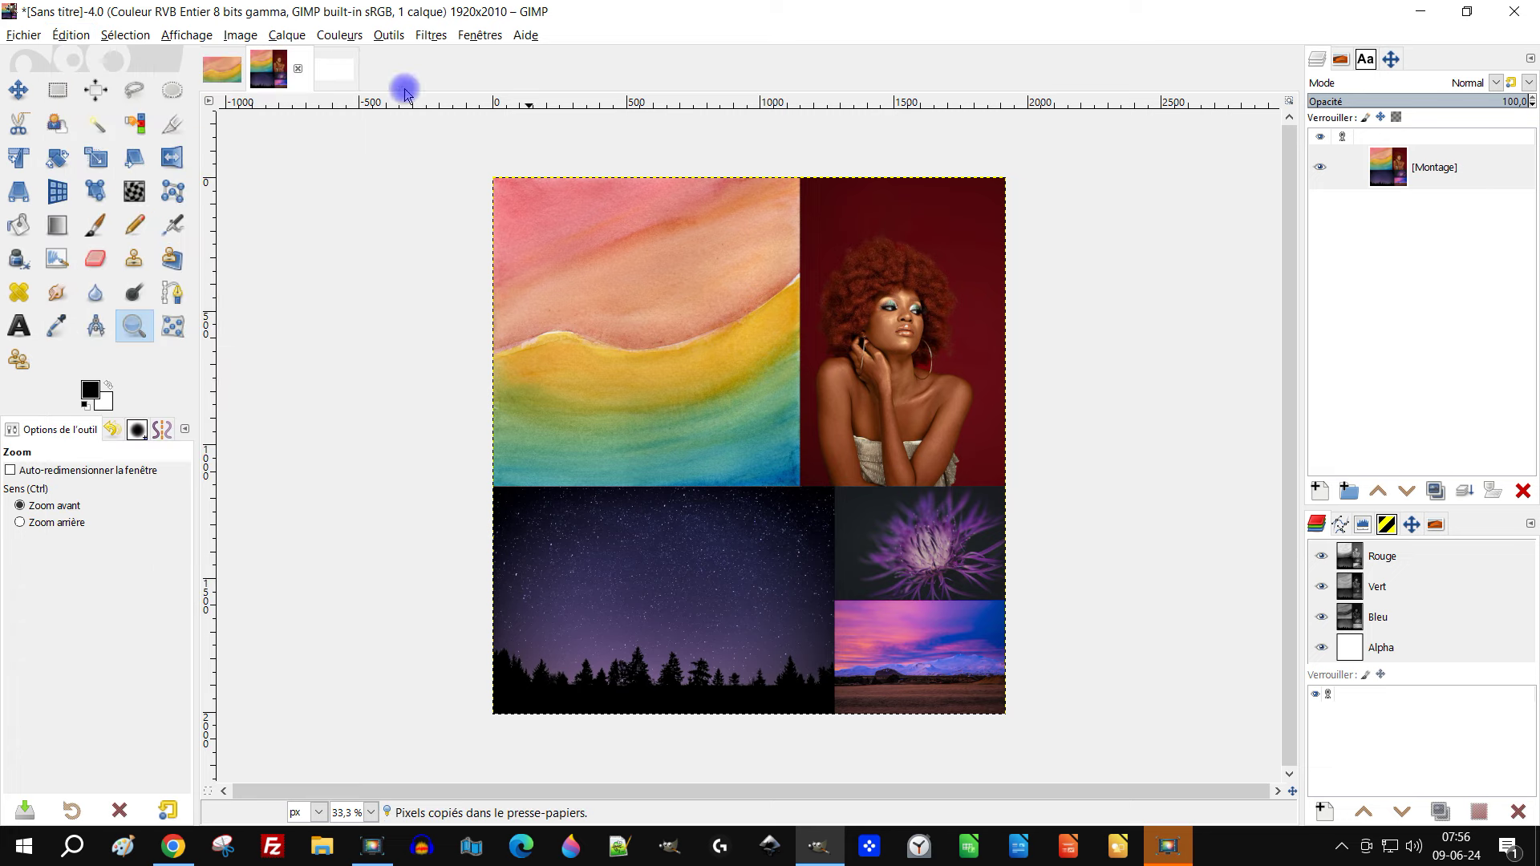
left_click(333, 79)
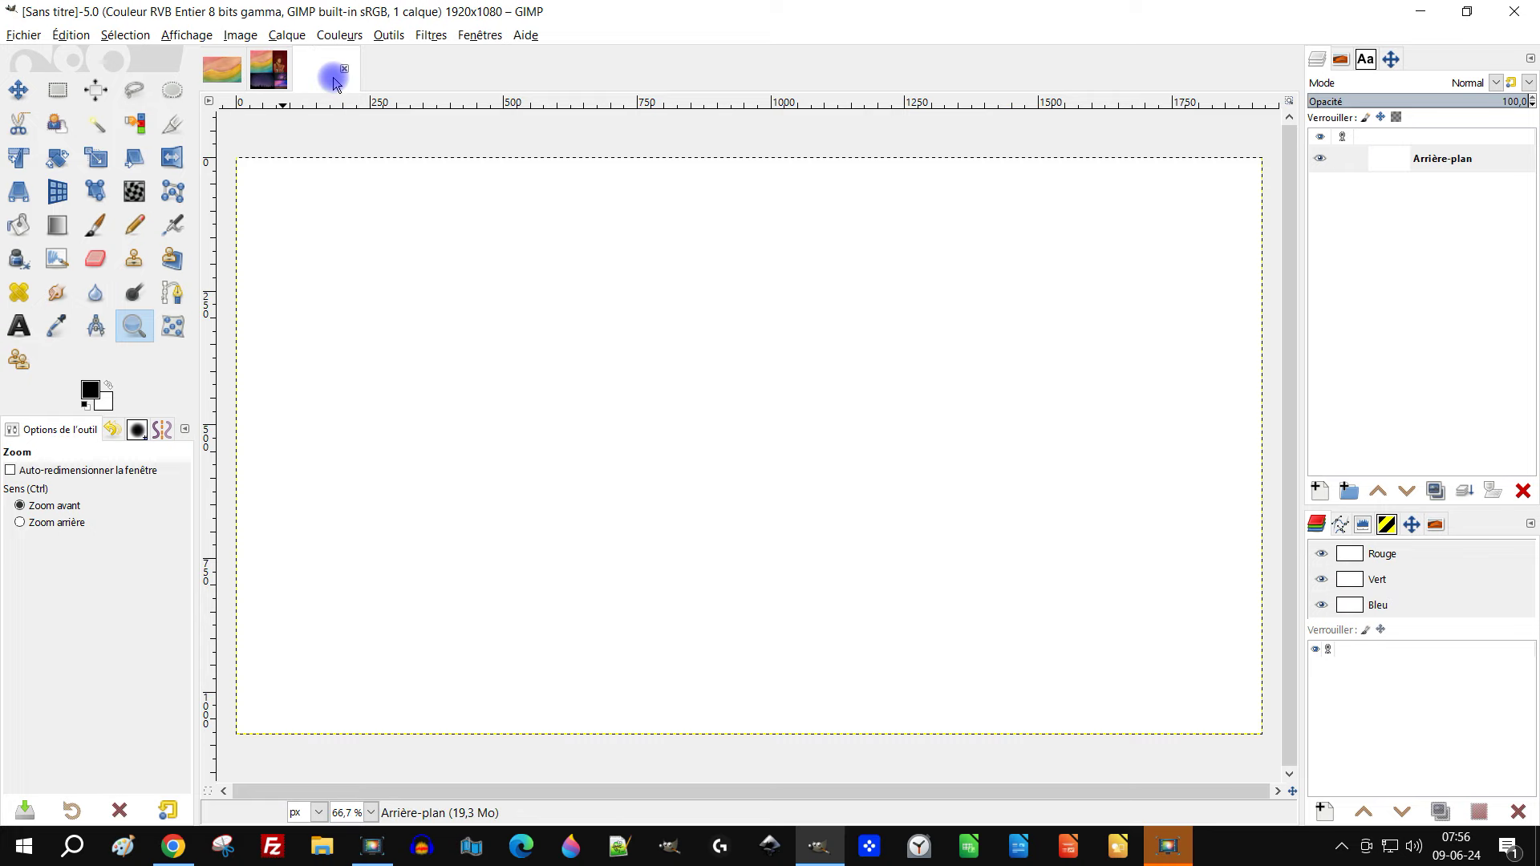
left_click(66, 34)
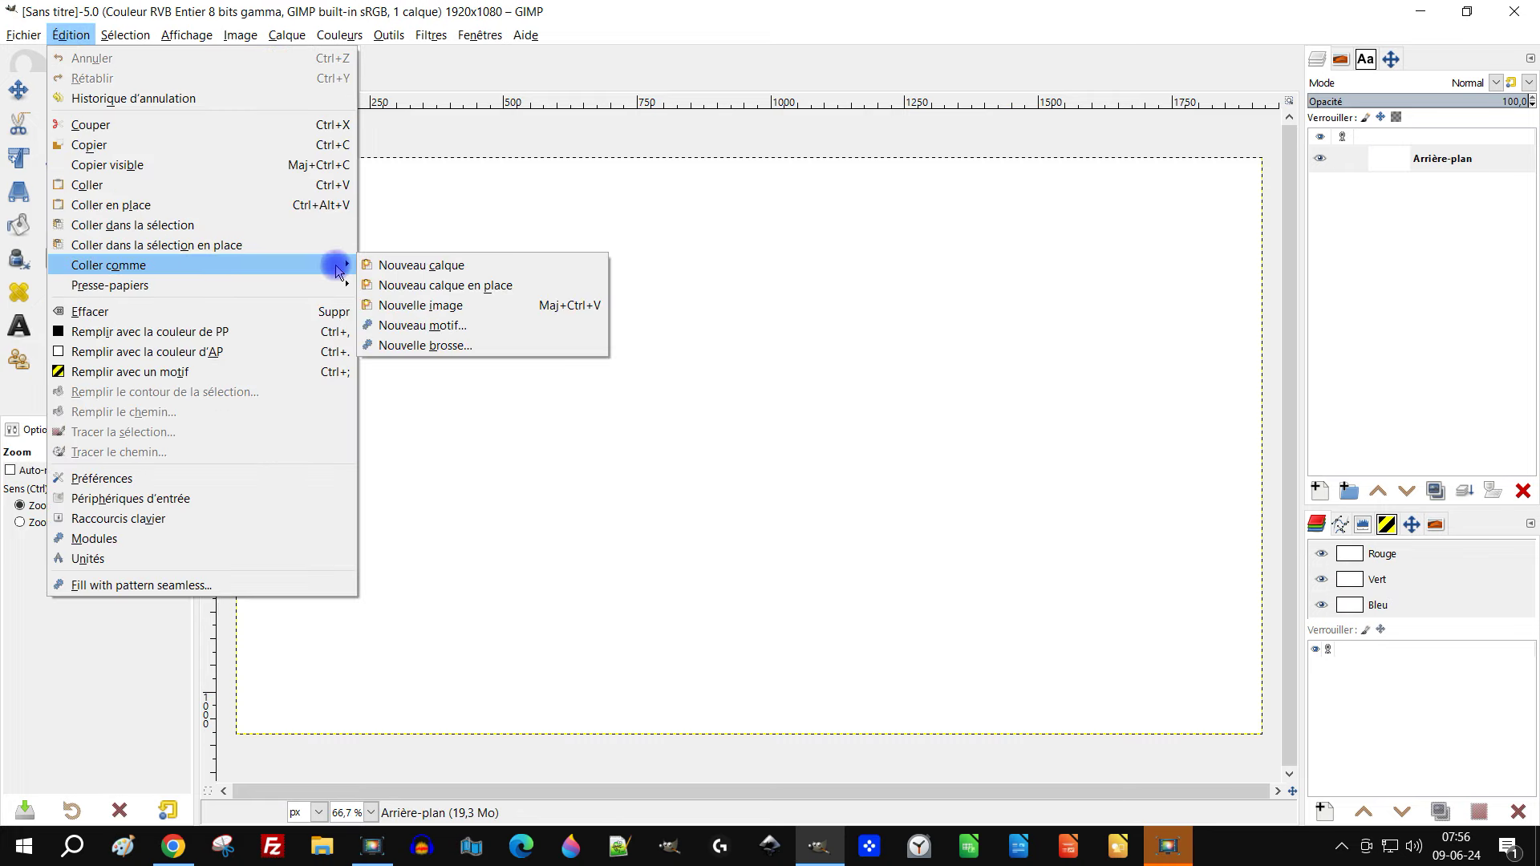
left_click(430, 267)
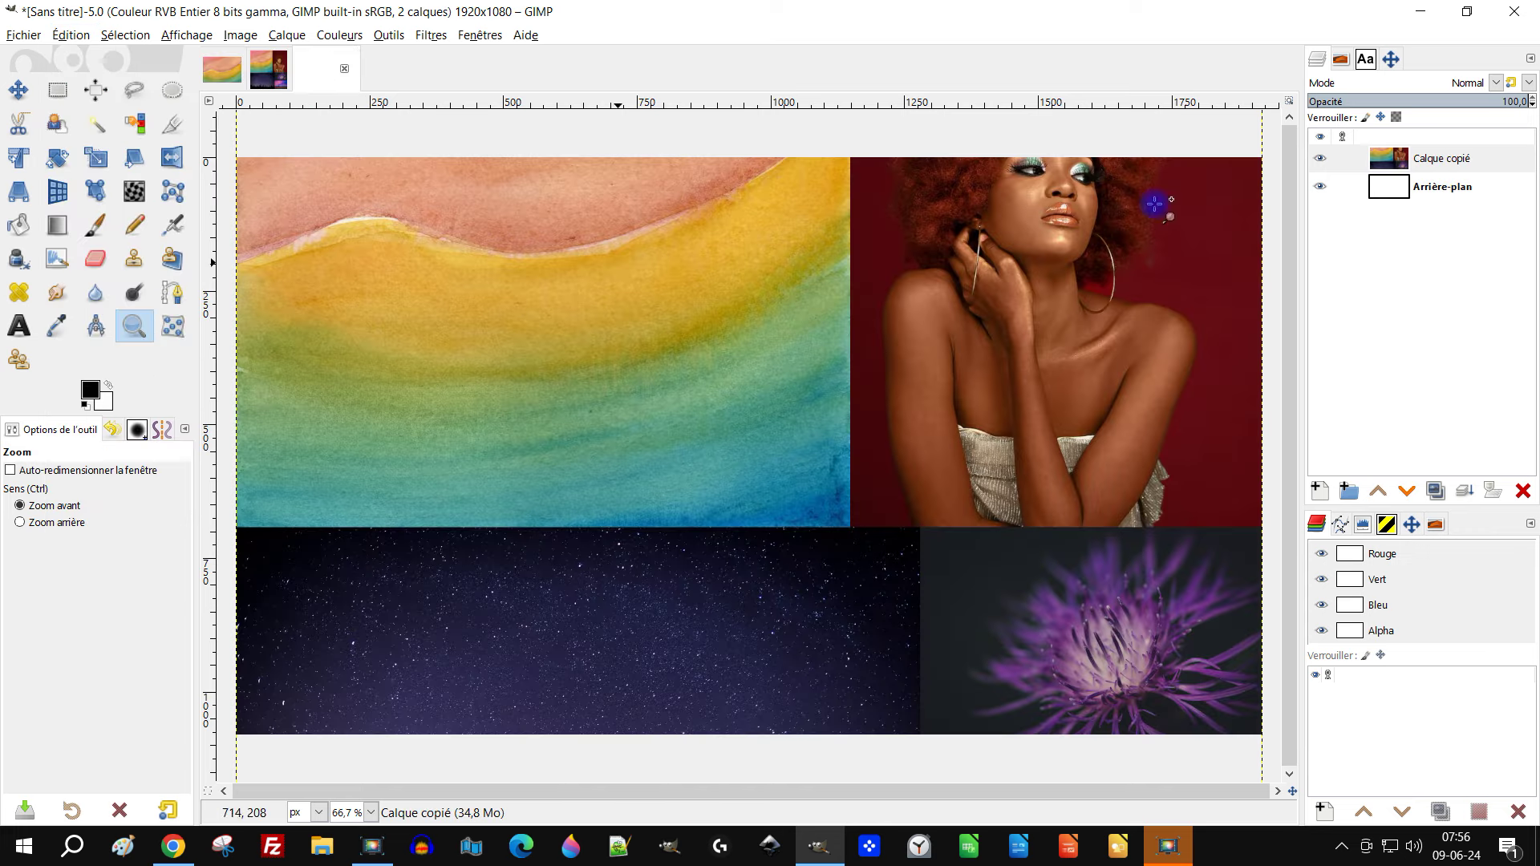
left_click(1021, 308)
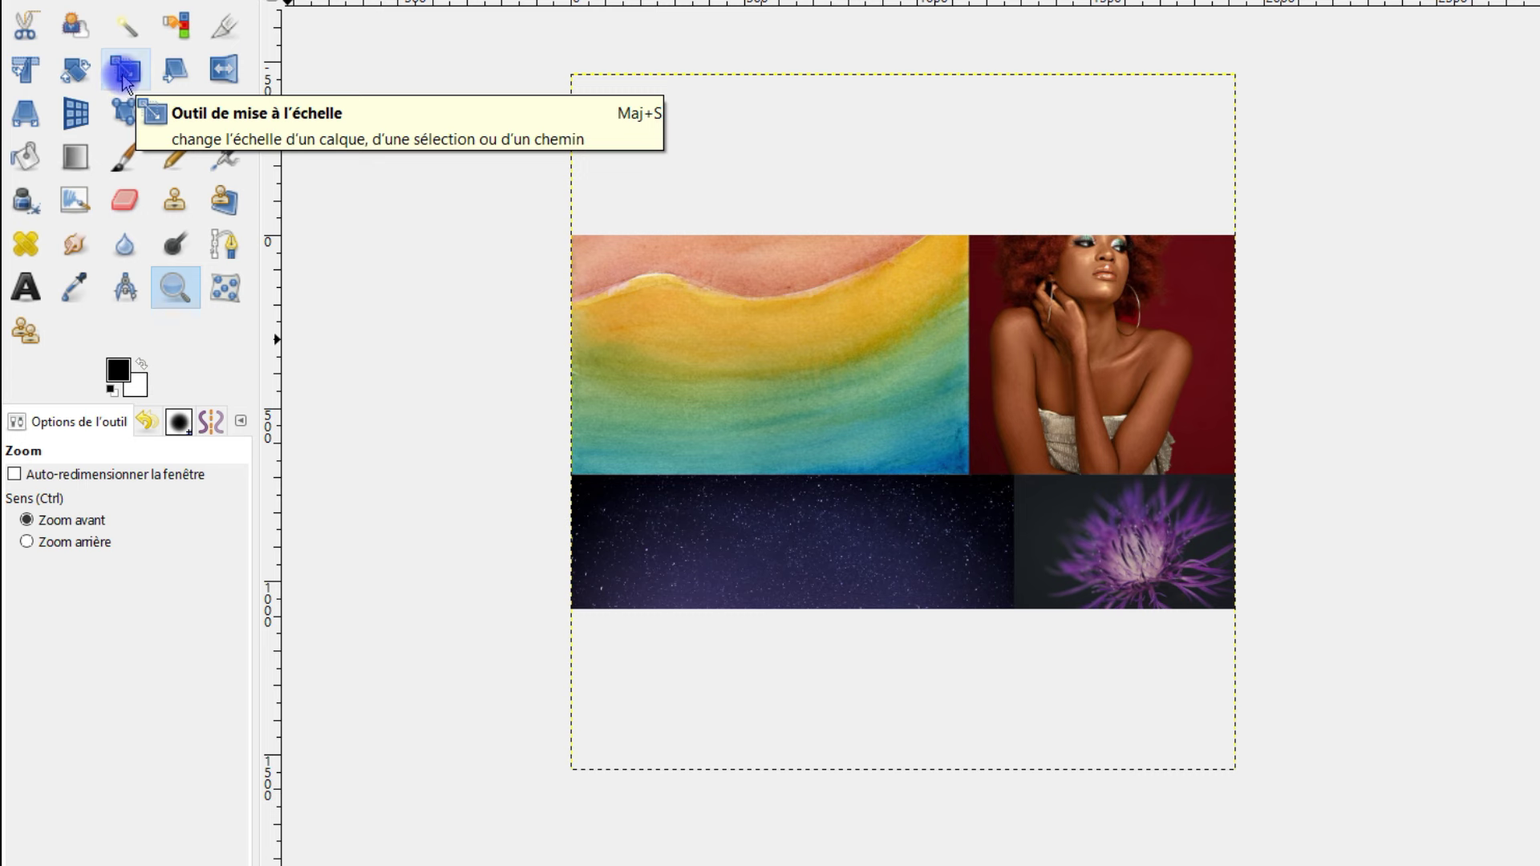
Scale the pasted collage layer to height 1080, width 1032, keeping proportions
left_click(125, 76)
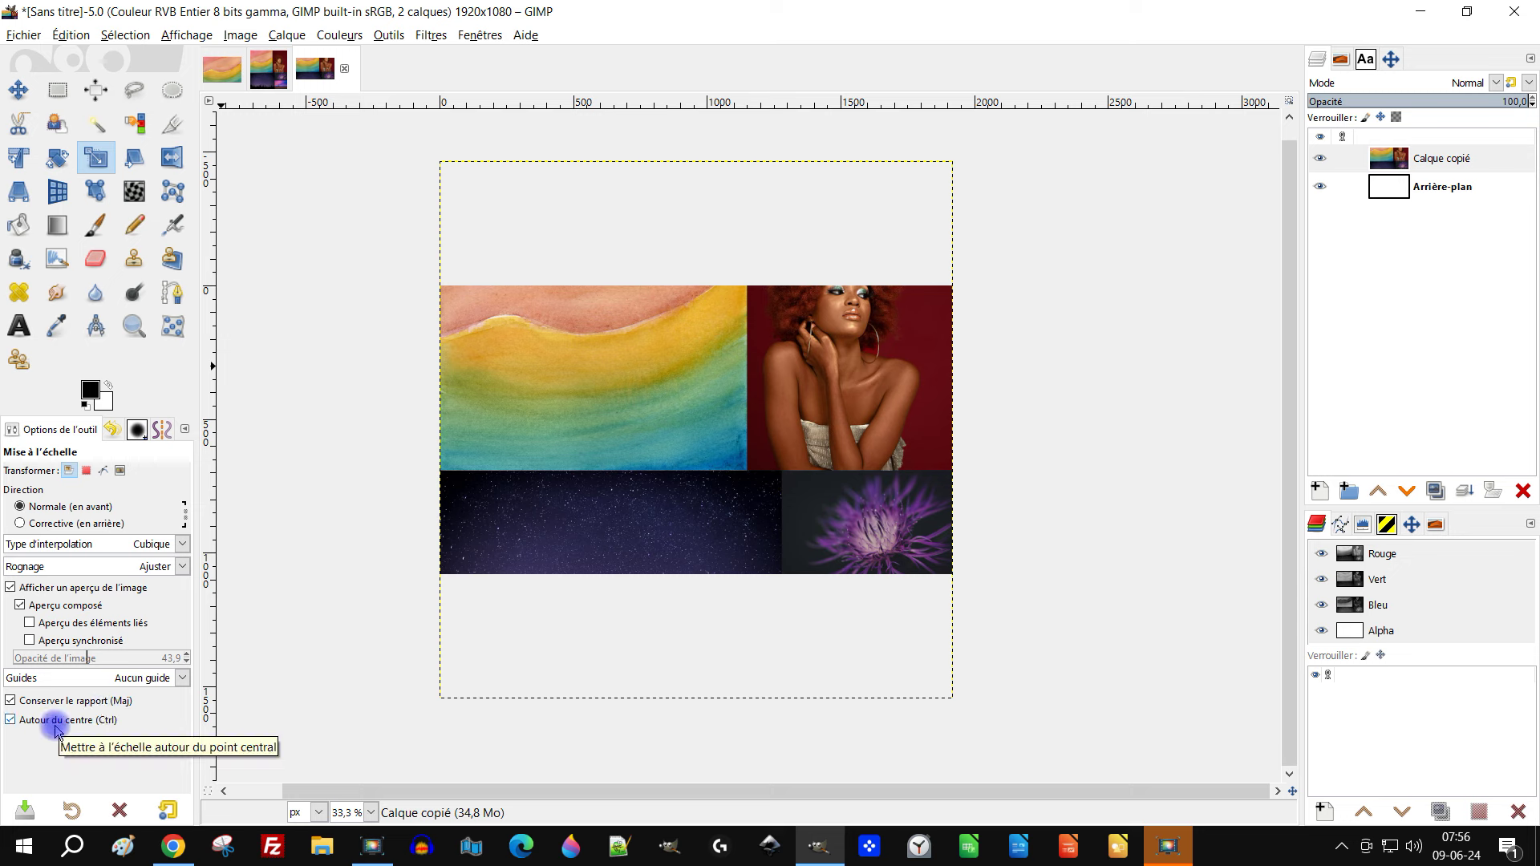
left_click(700, 400)
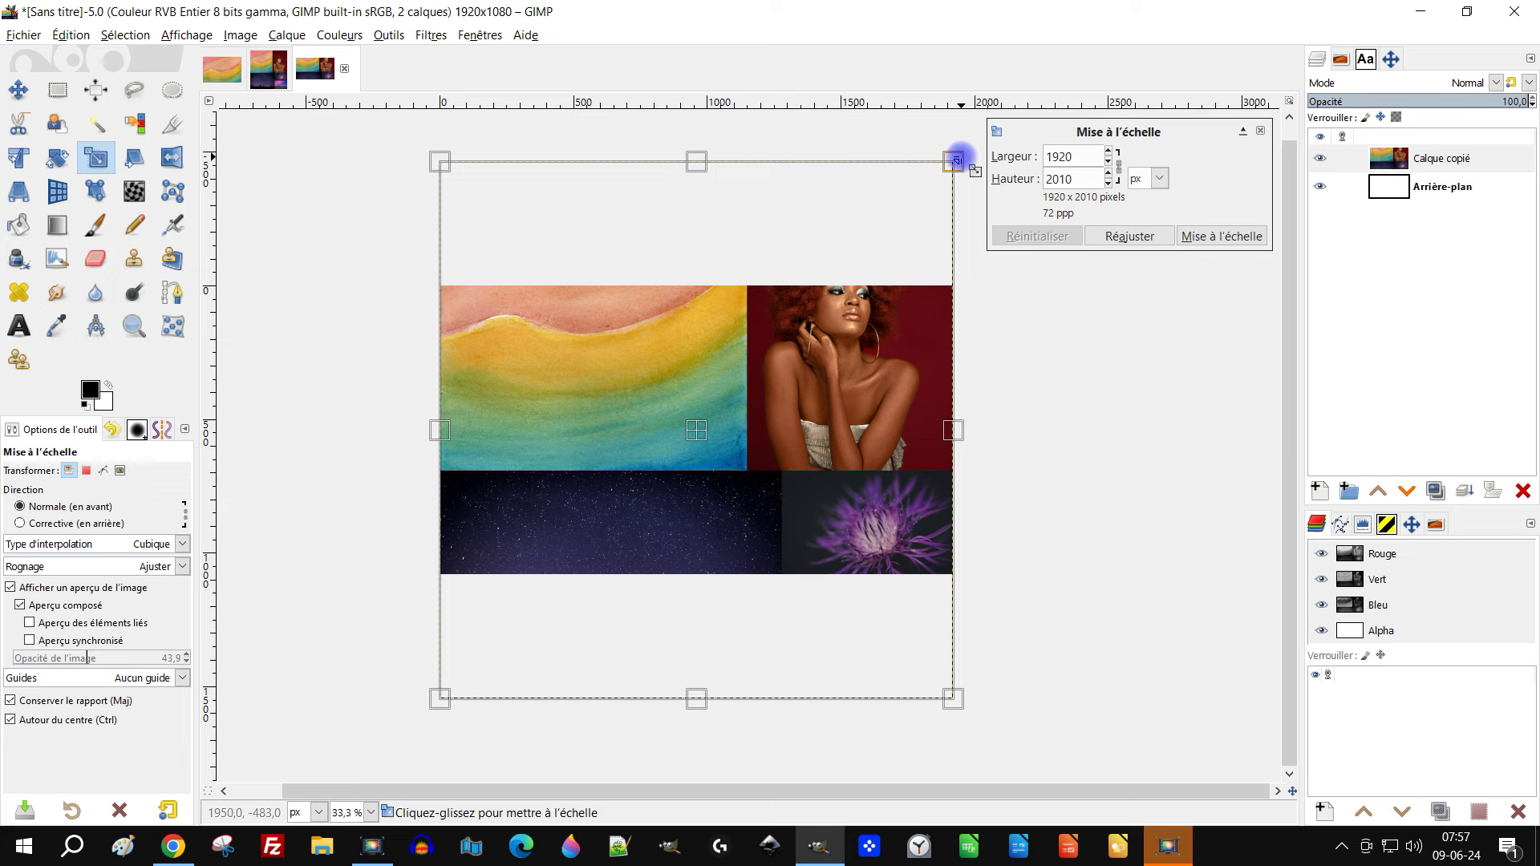
mouse_move(955, 160)
left_mouse_down()
mouse_move(823, 336)
mouse_move(747, 390)
left_mouse_up()
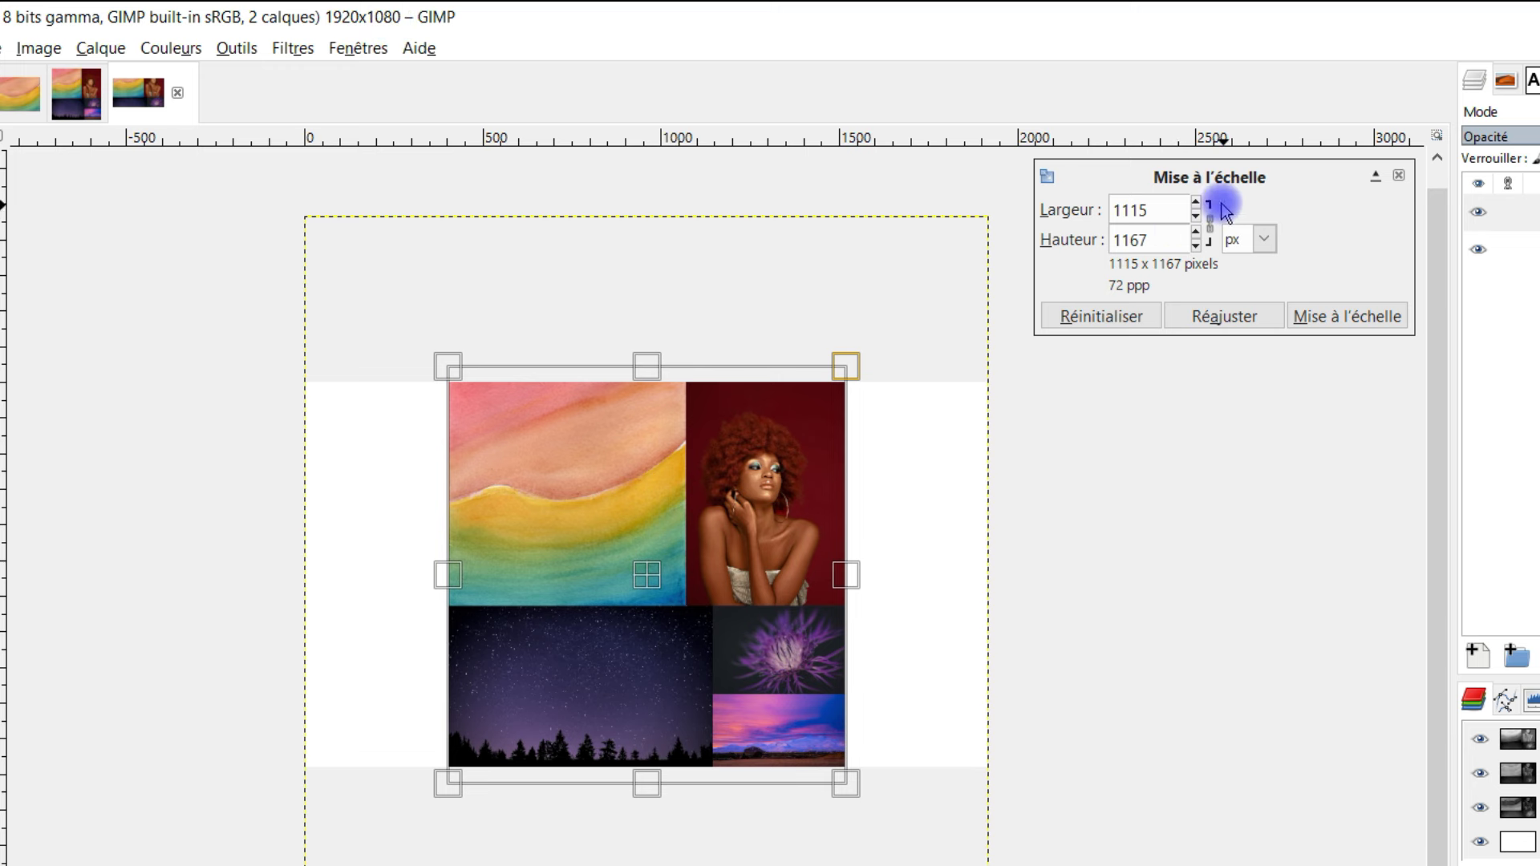
double_click(1139, 237)
type("1080")
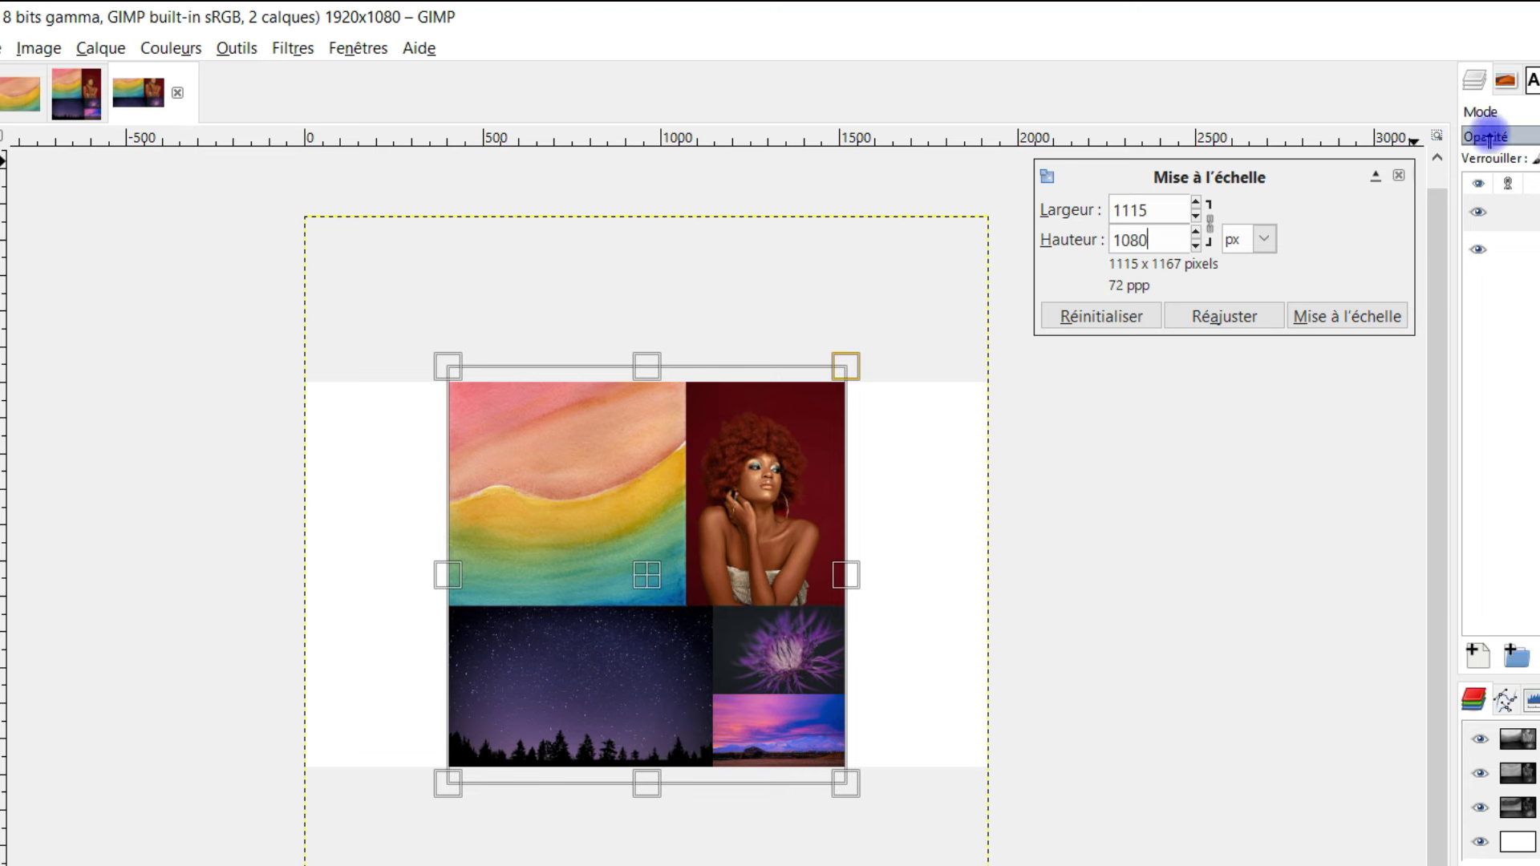
left_click(1155, 208)
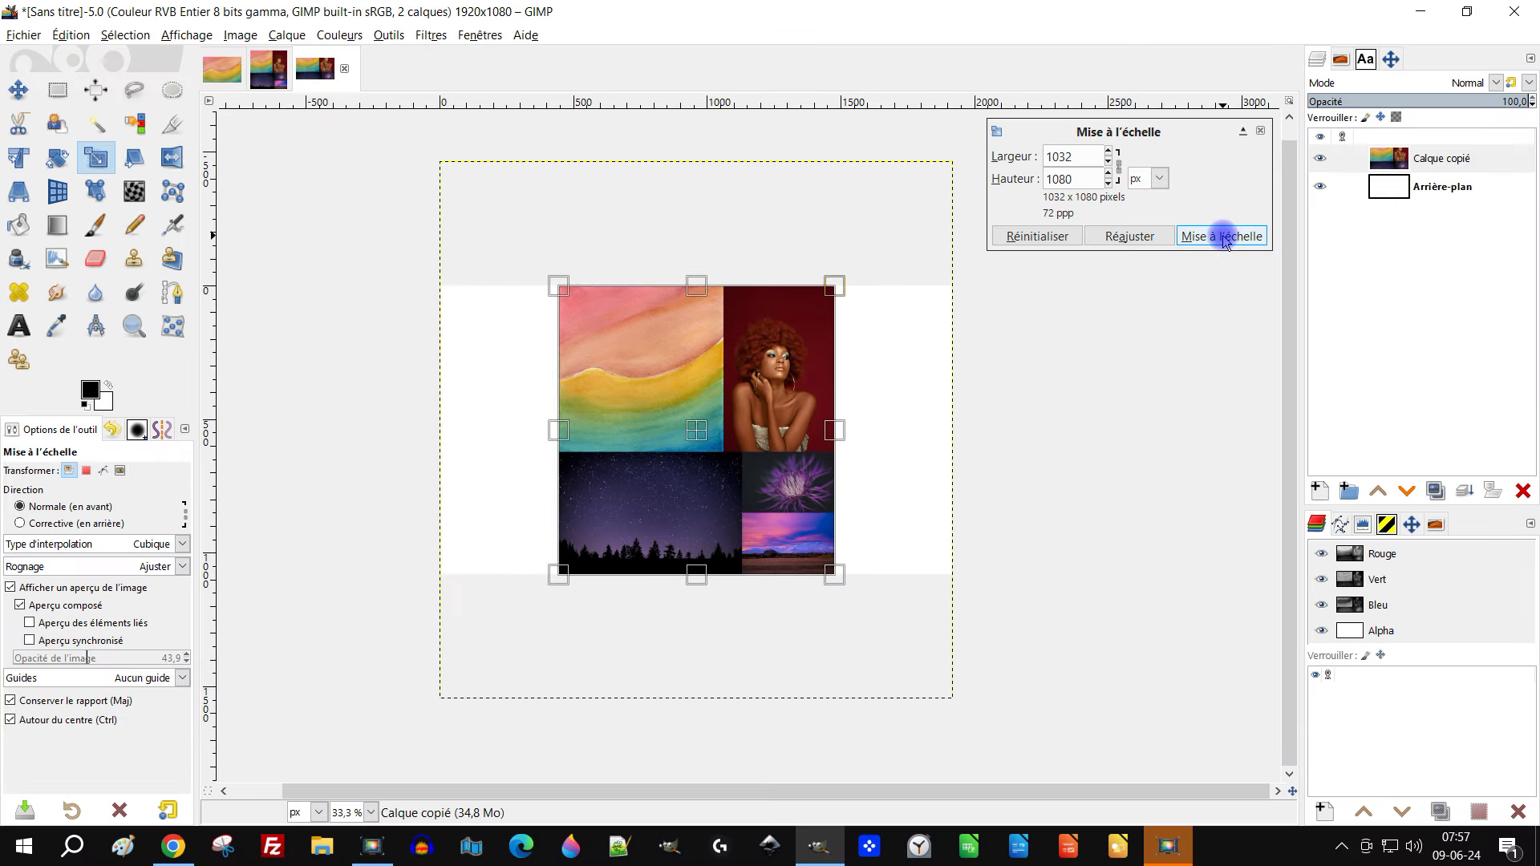
left_click(1222, 237)
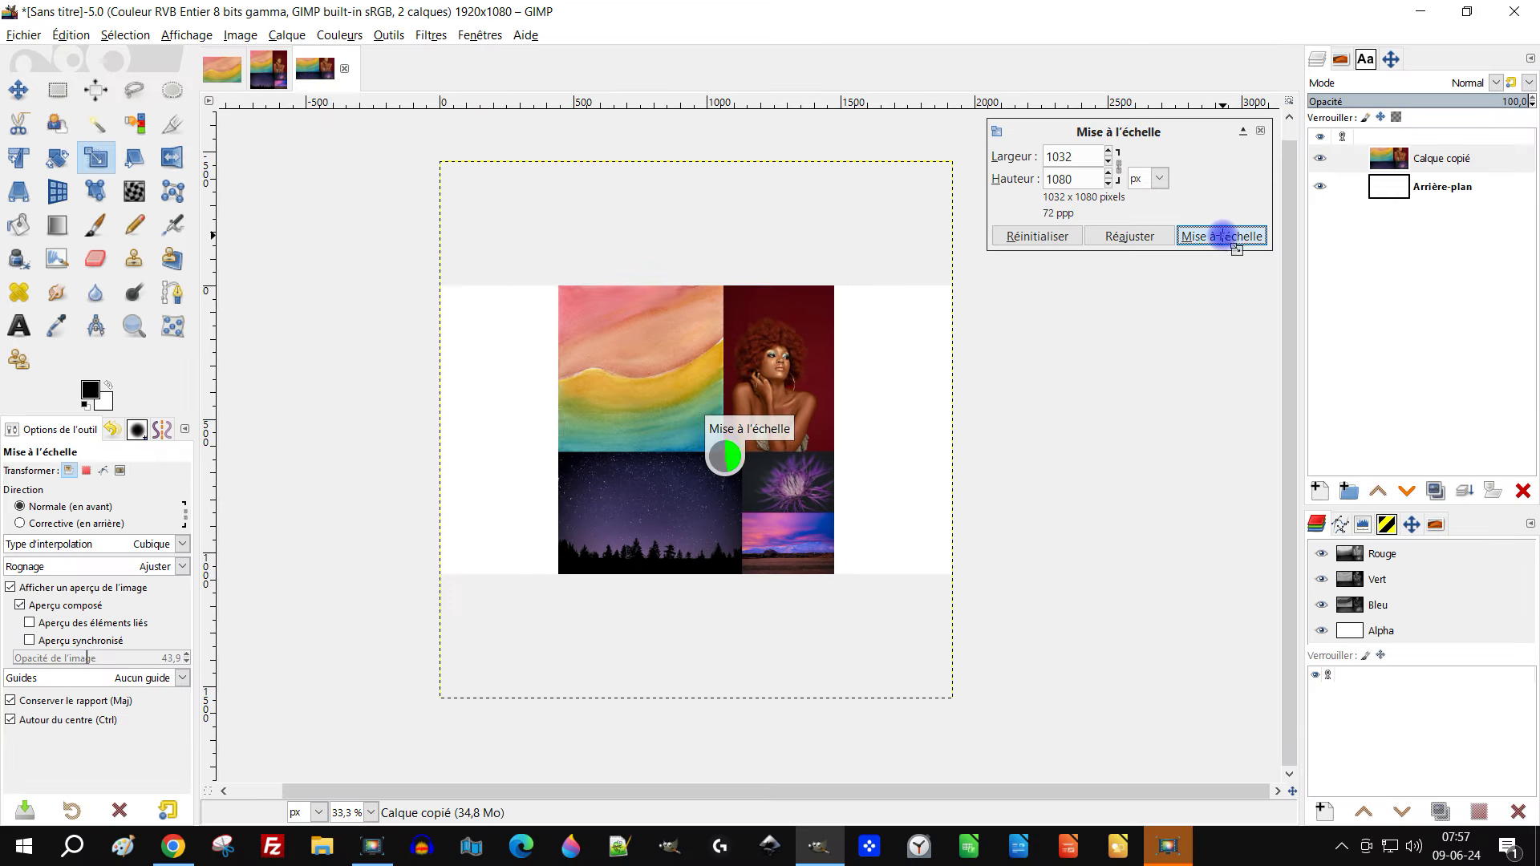
Zoom in around the collage and fill the Arrière-plan layer with black
left_click(135, 324)
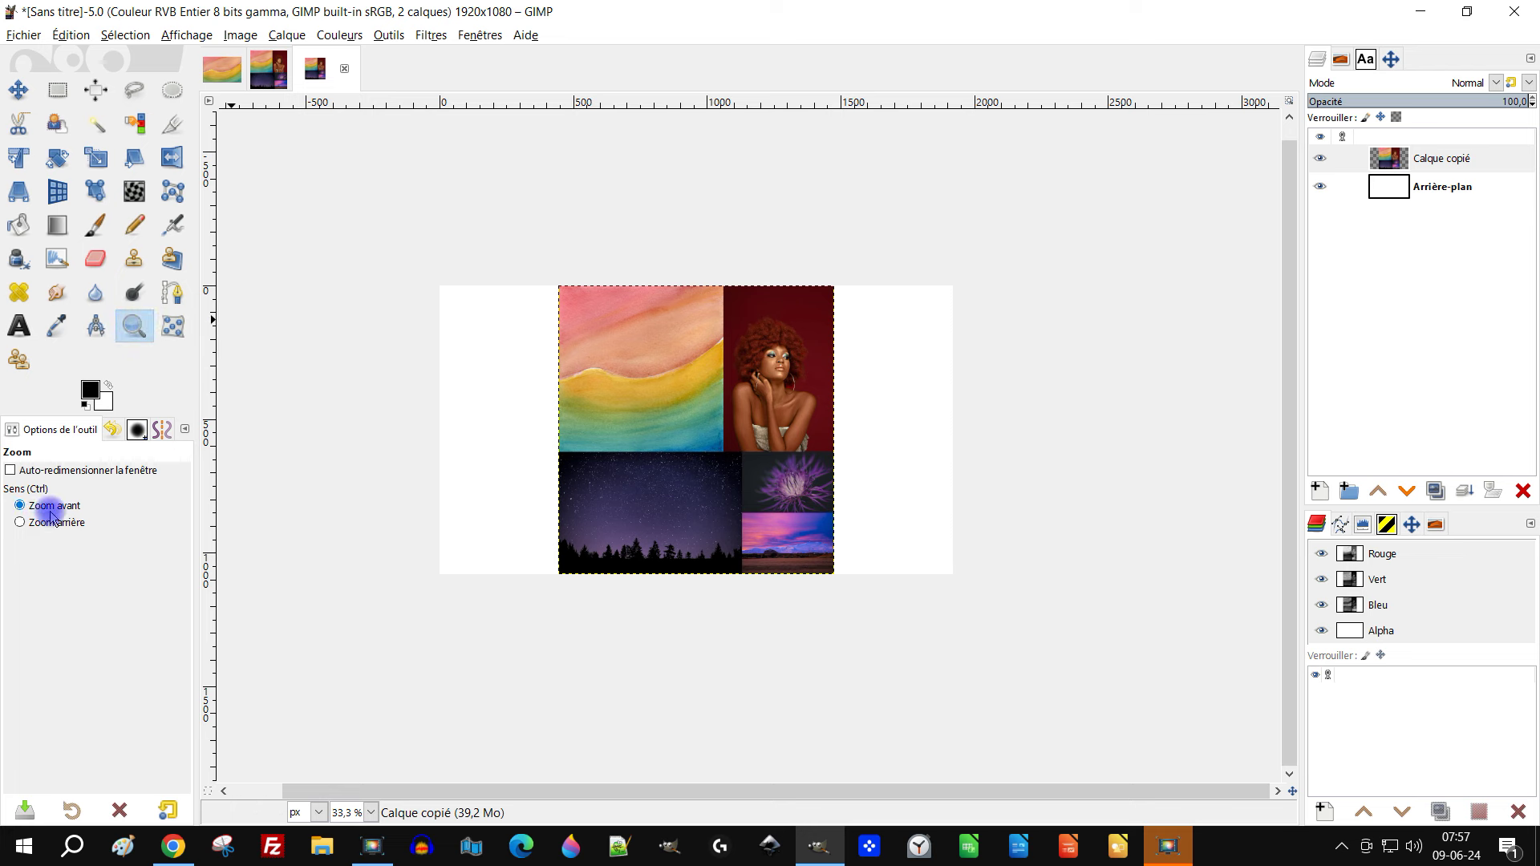
left_click_drag(430, 276, 968, 586)
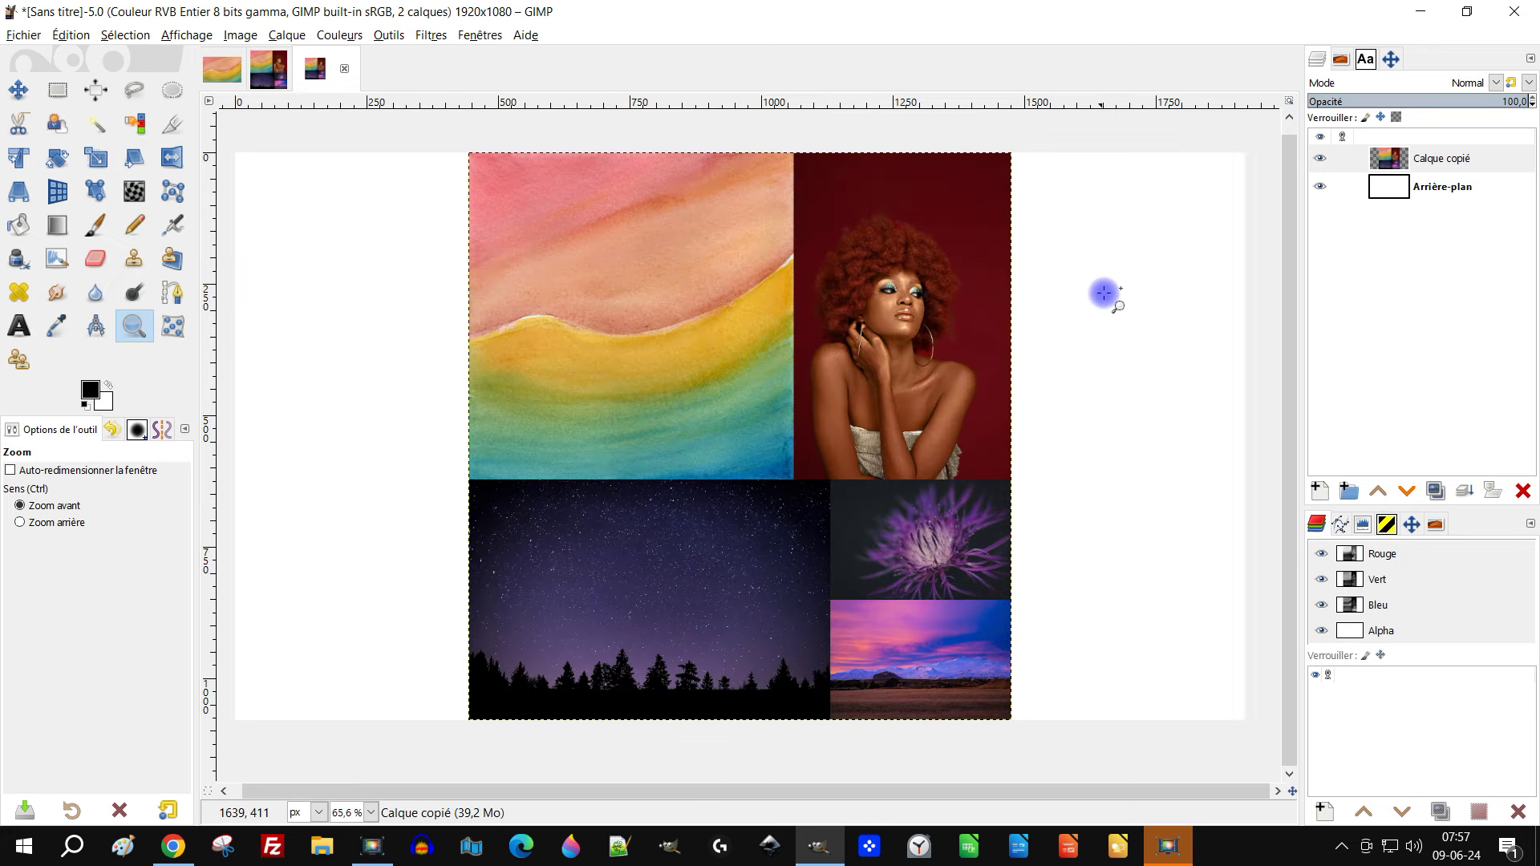
left_click(1464, 186)
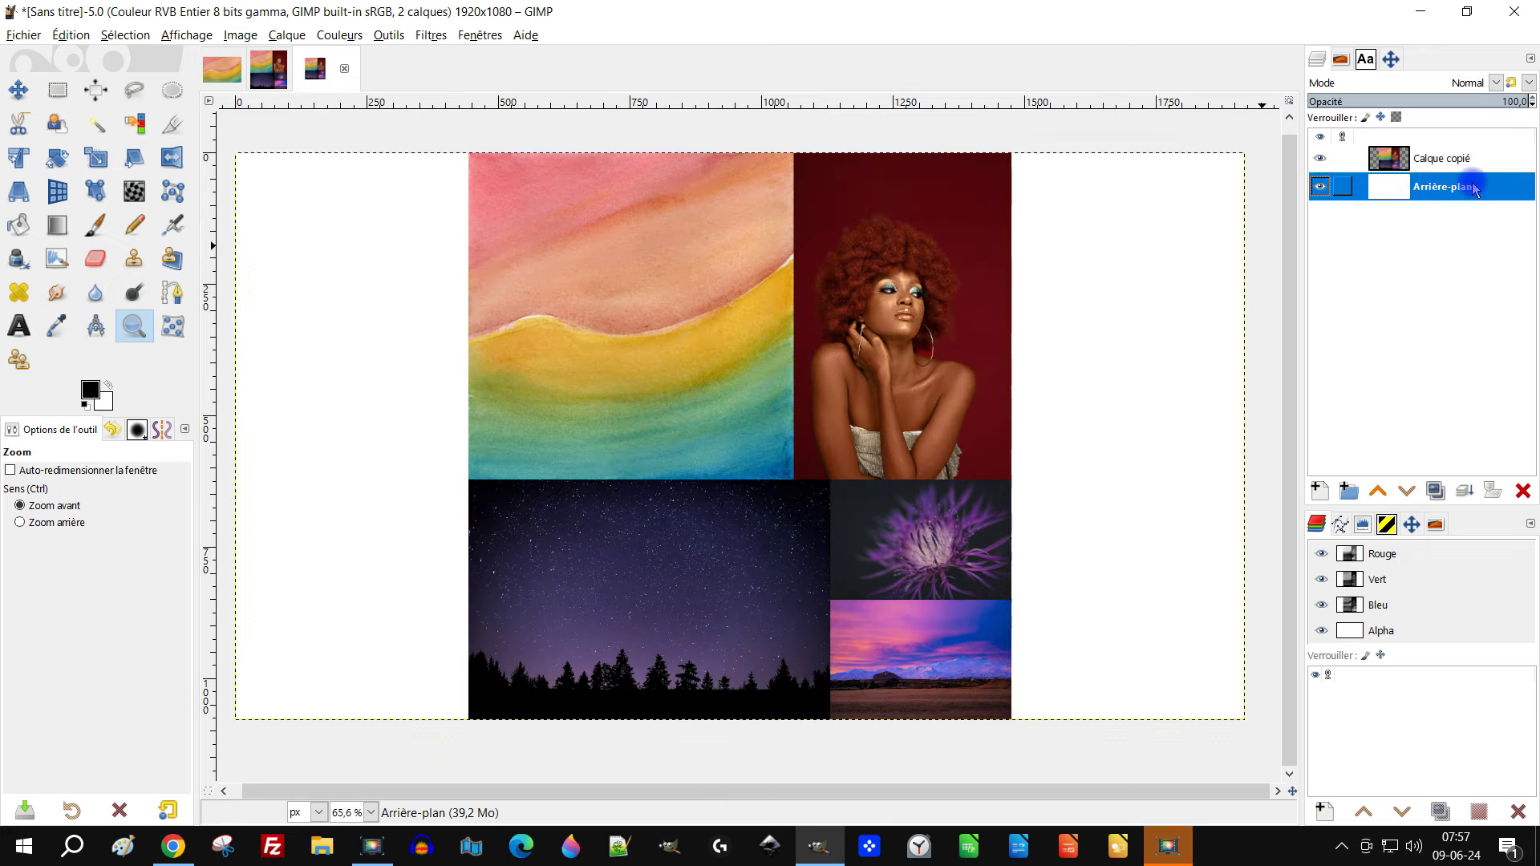
left_click(1397, 191)
left_click_drag(90, 390, 609, 289)
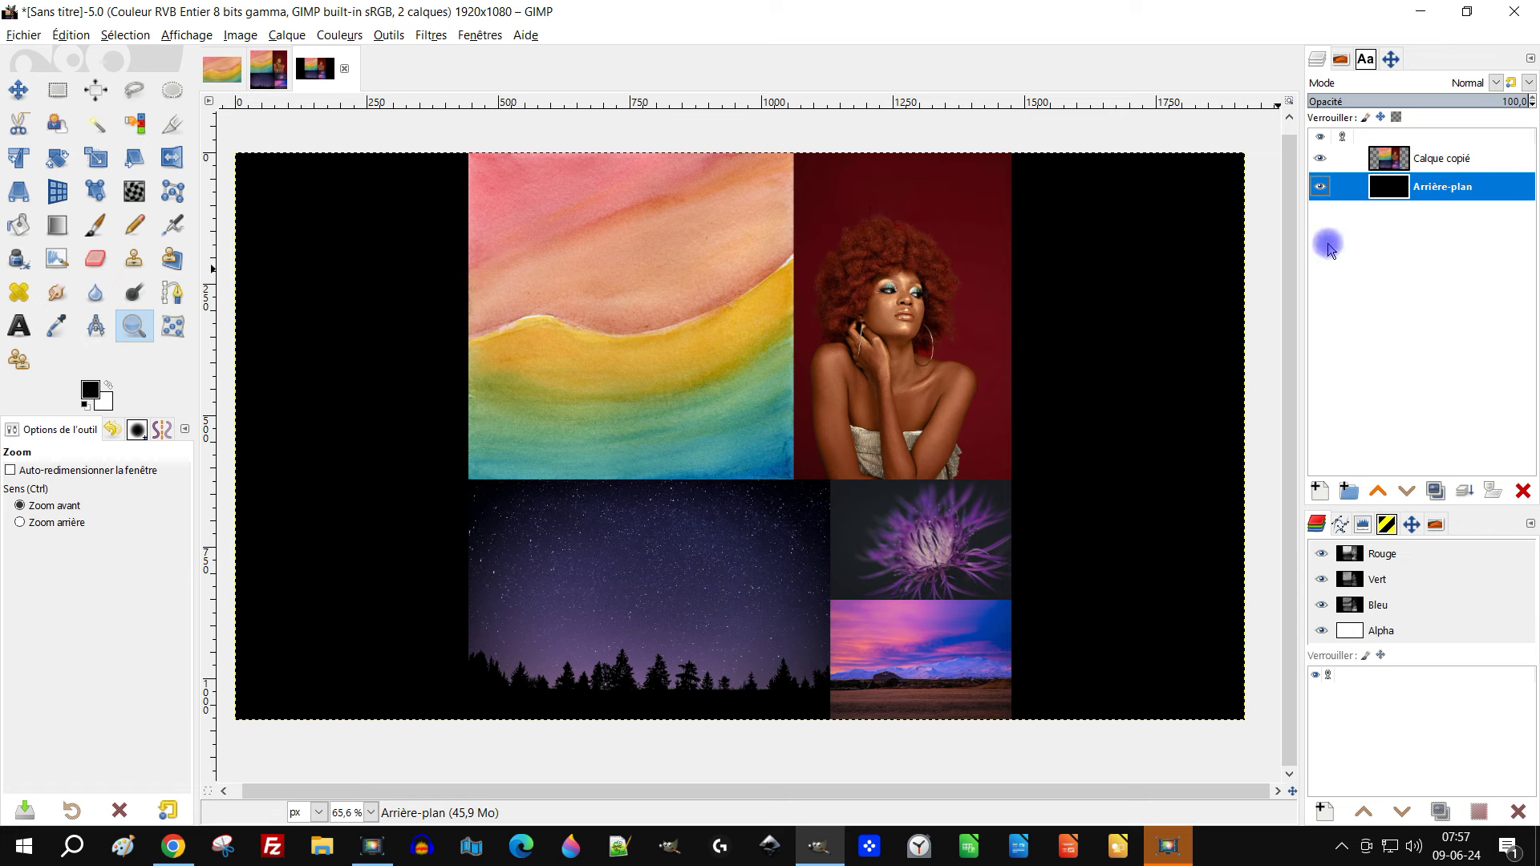
Draw a radial gradient on the background, then change it to a linear gradient
left_click(57, 225)
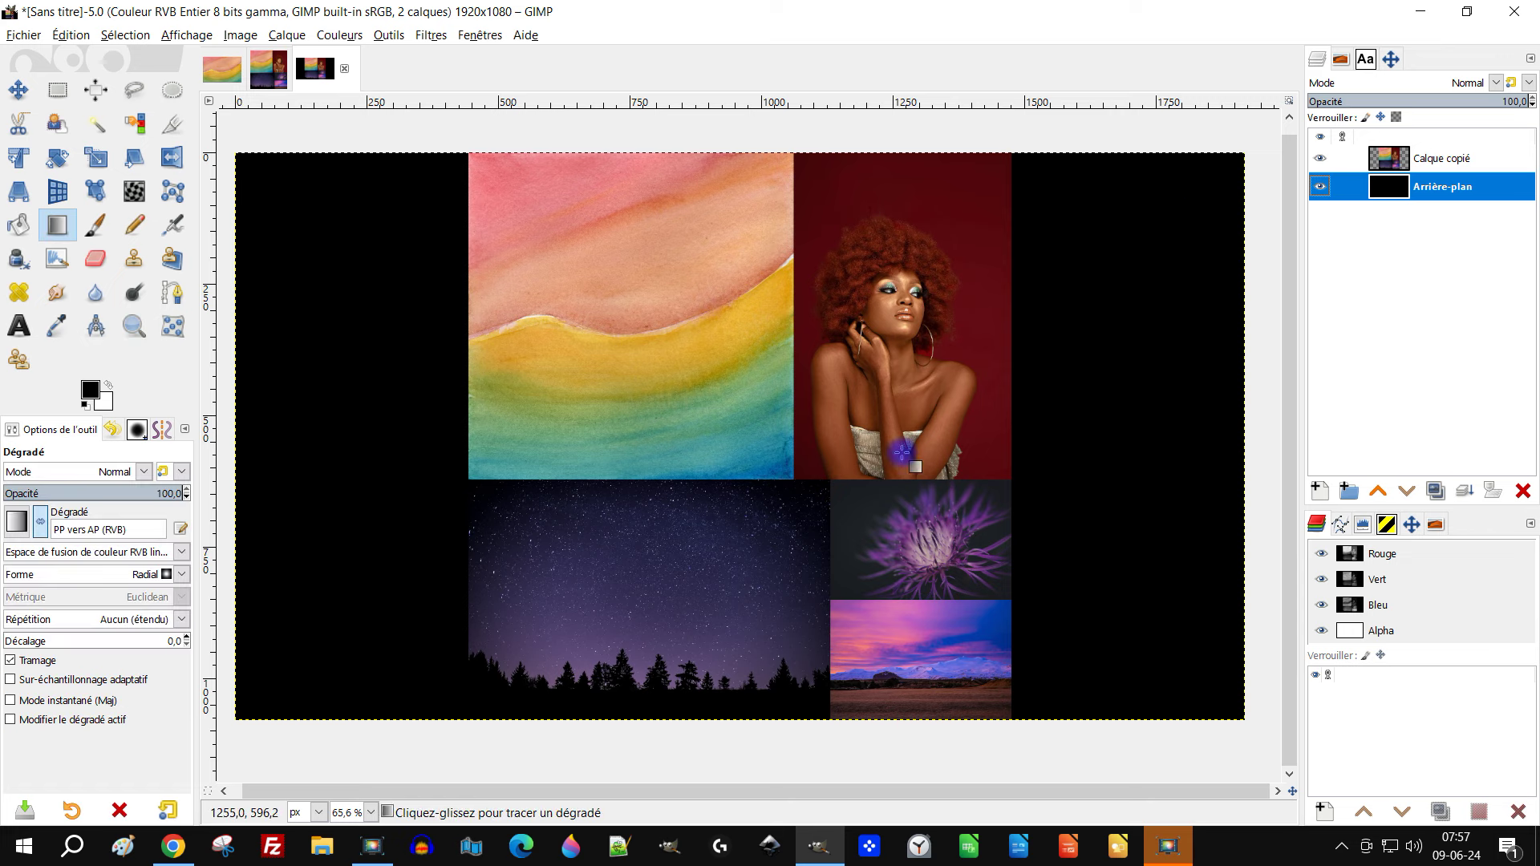
left_click_drag(707, 385, 1055, 626)
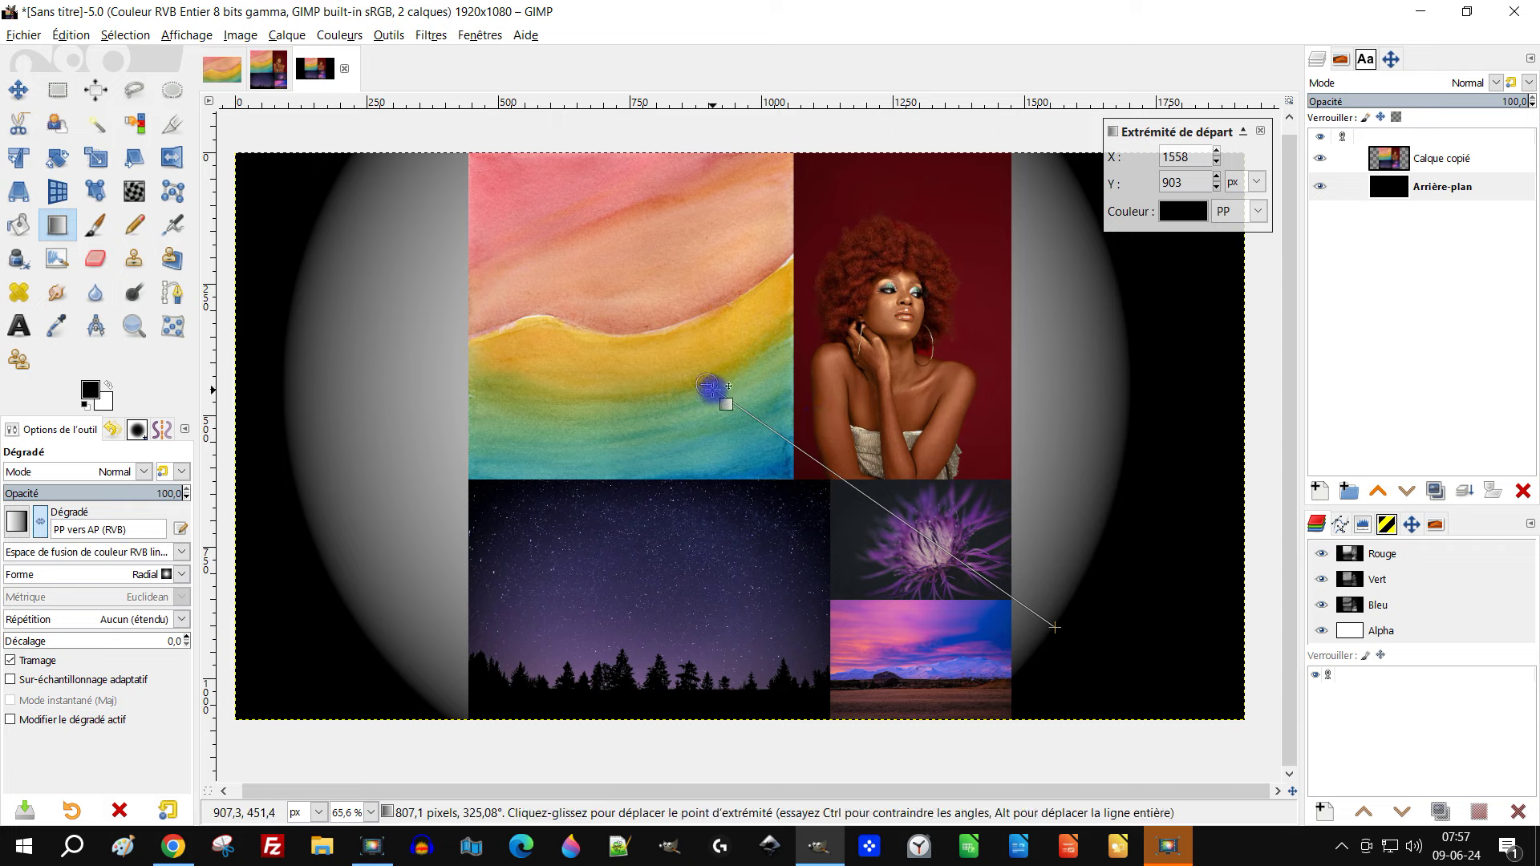
left_click(176, 575)
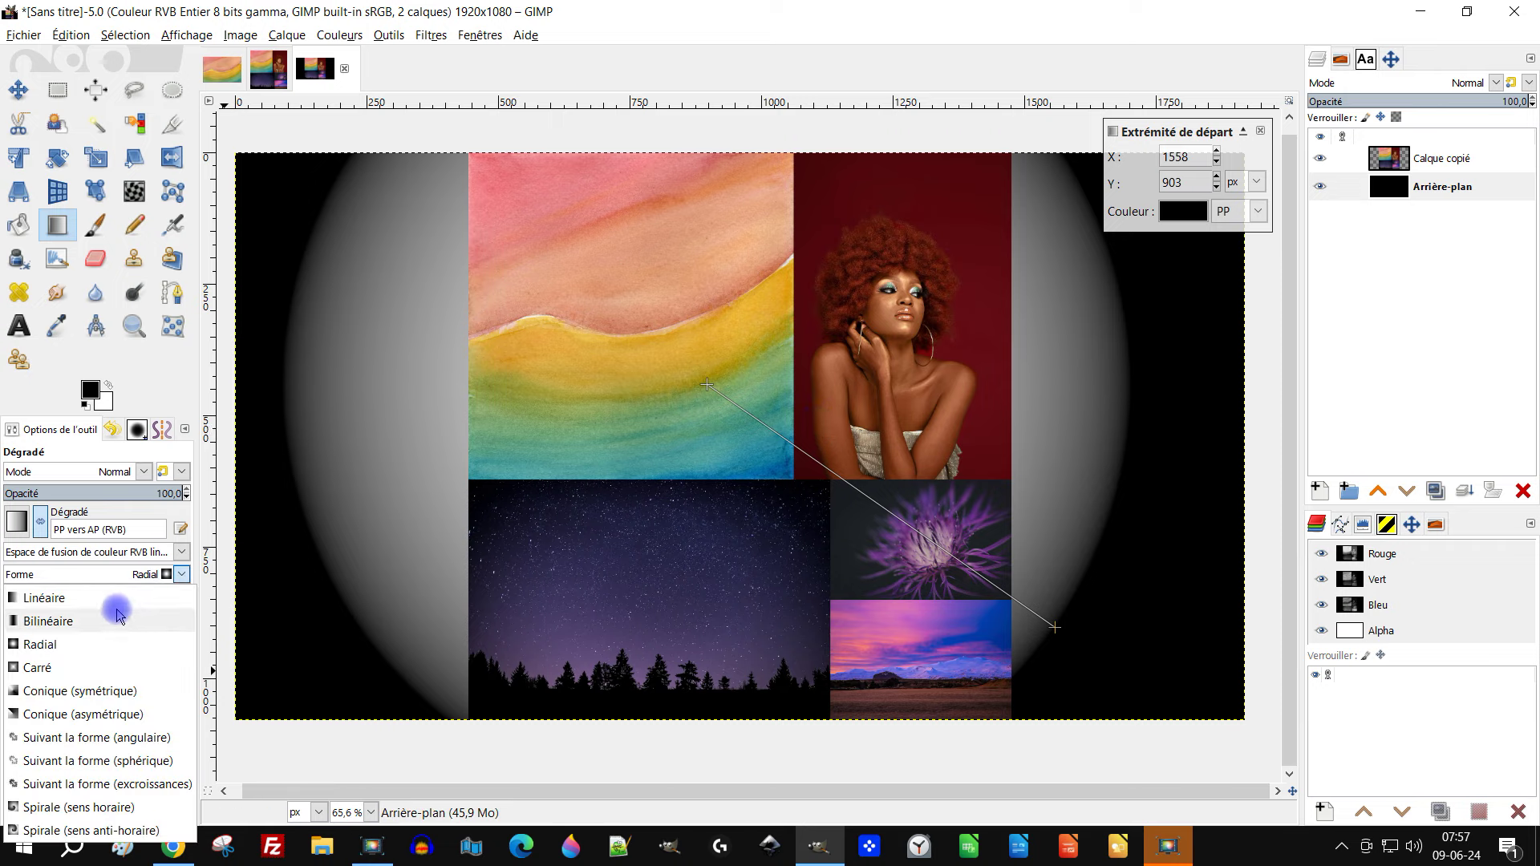
left_click(117, 606)
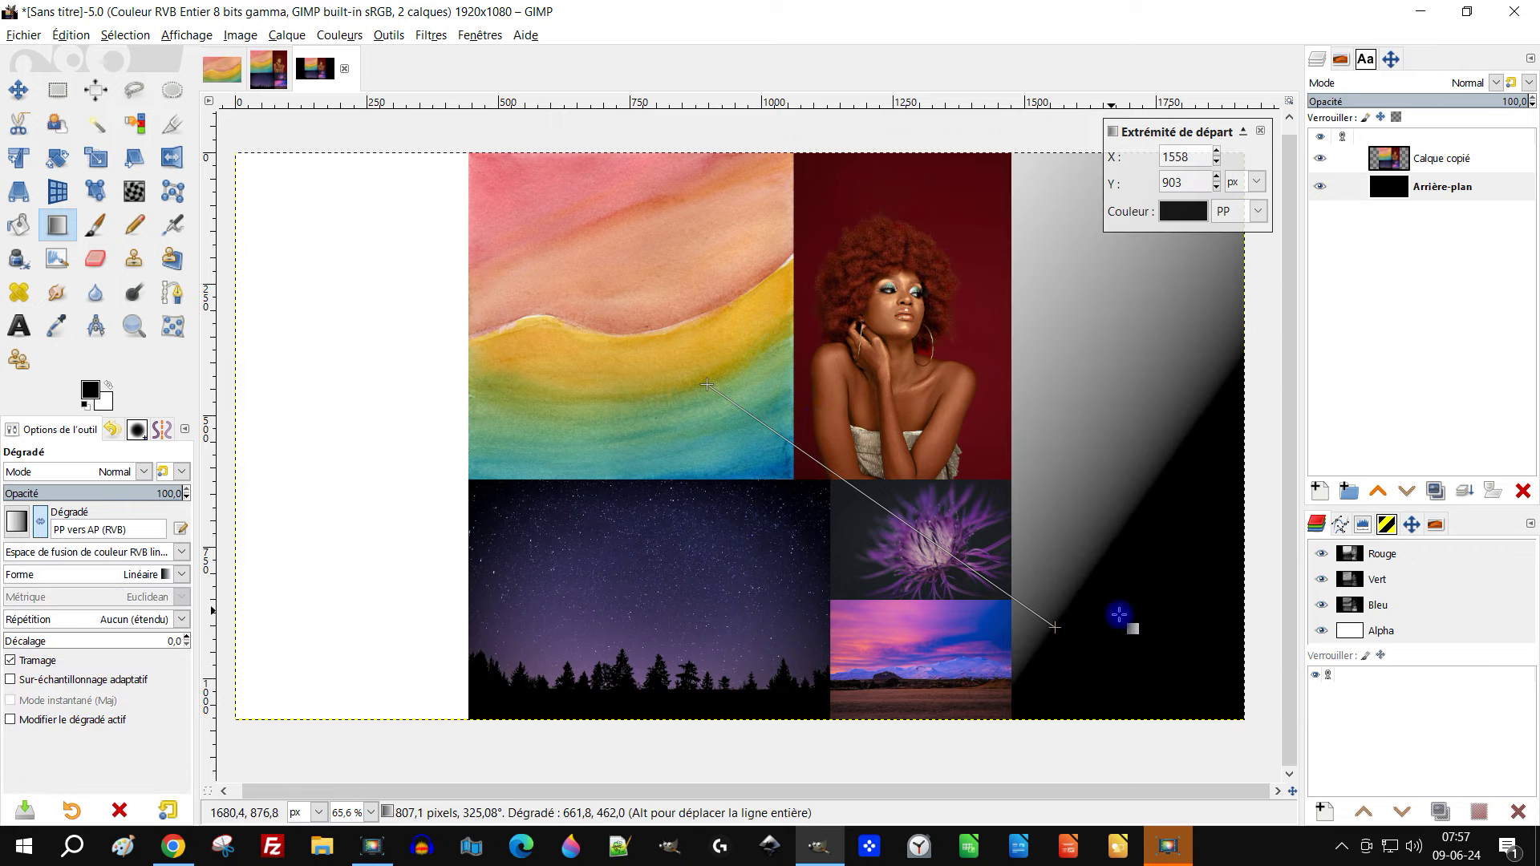
mouse_move(1054, 636)
left_mouse_down()
mouse_move(710, 486)
mouse_move(692, 461)
left_mouse_up()
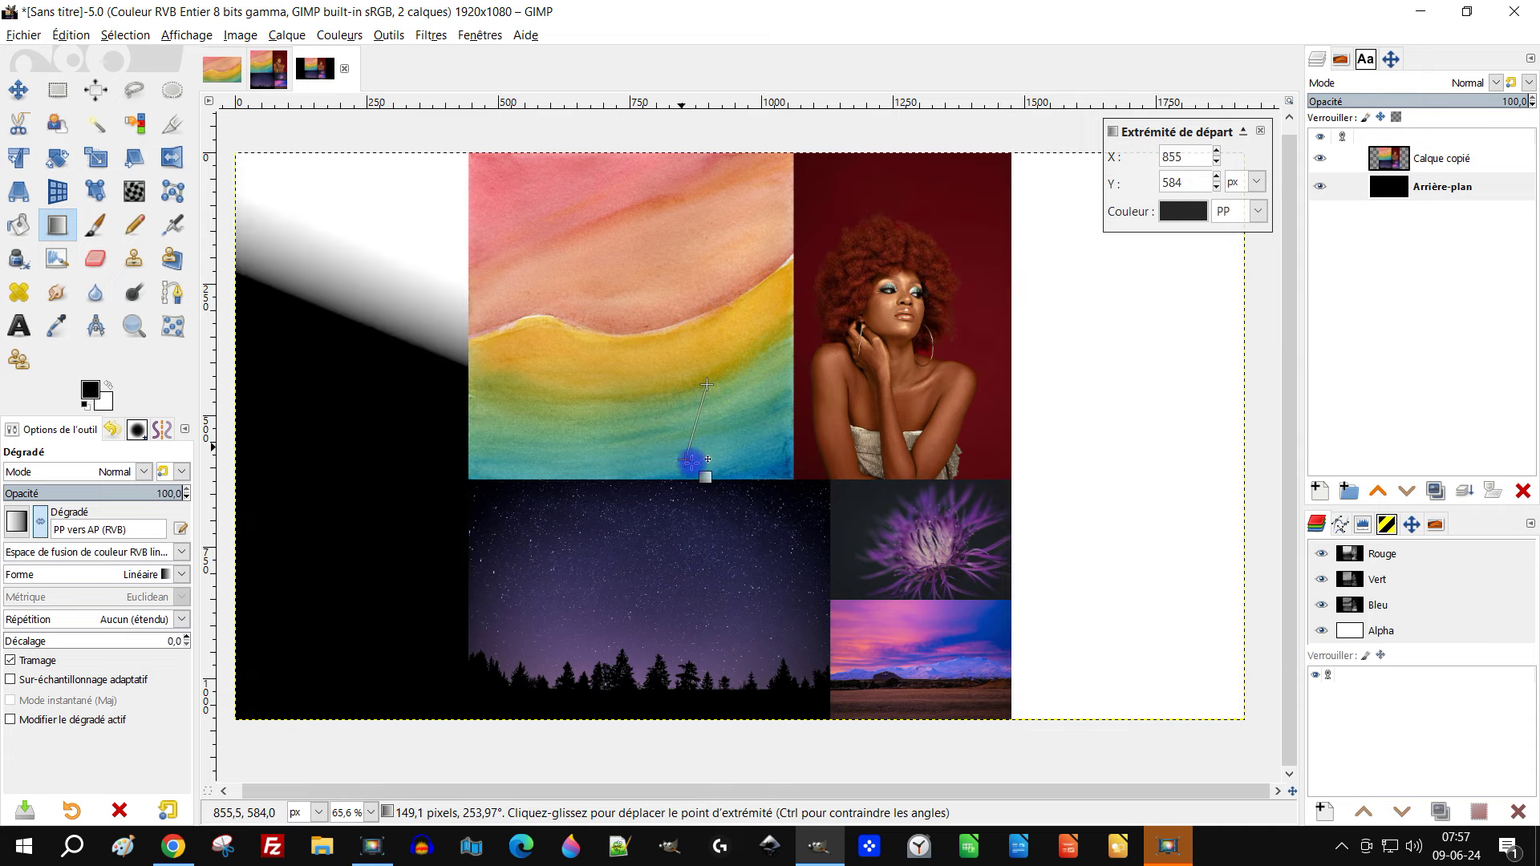
left_click_drag(692, 461, 712, 461)
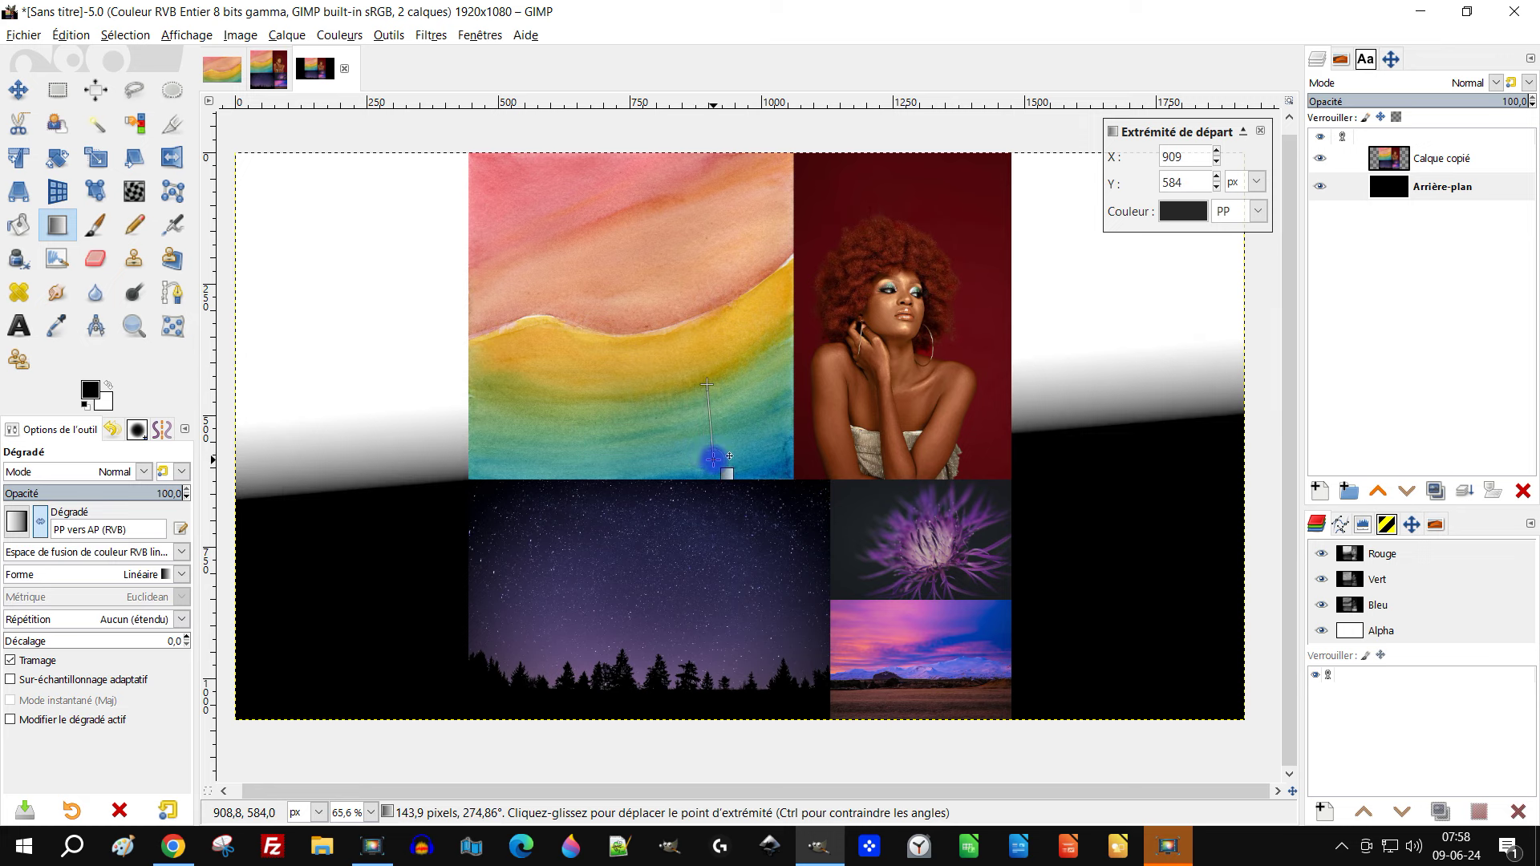
Try a narrowed bilinear gradient, then refill the background with solid black
left_click(73, 575)
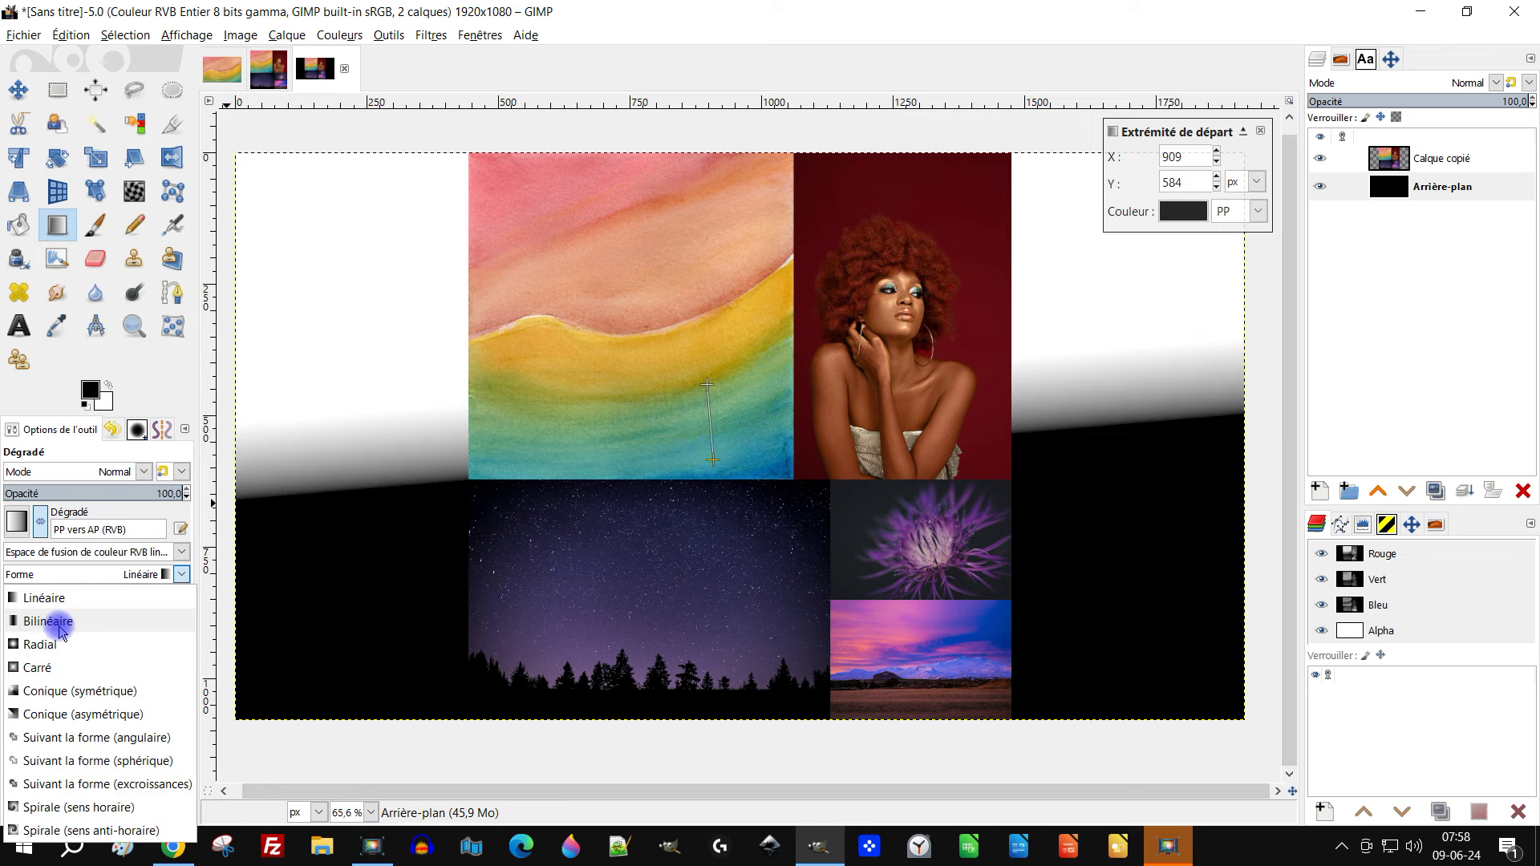
left_click(62, 629)
left_click_drag(712, 462, 729, 602)
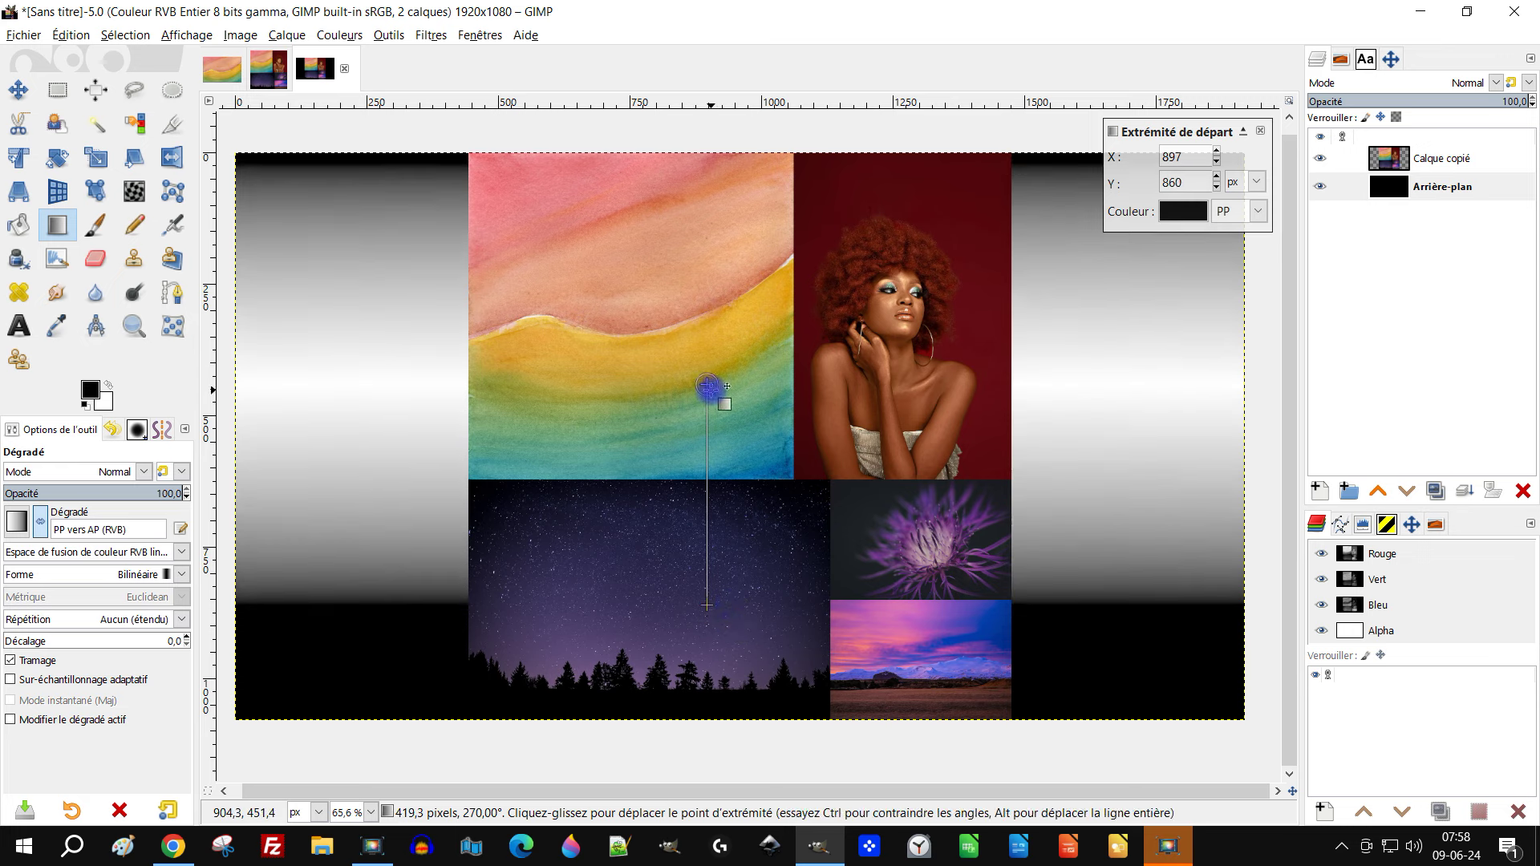
left_click_drag(709, 393, 709, 419)
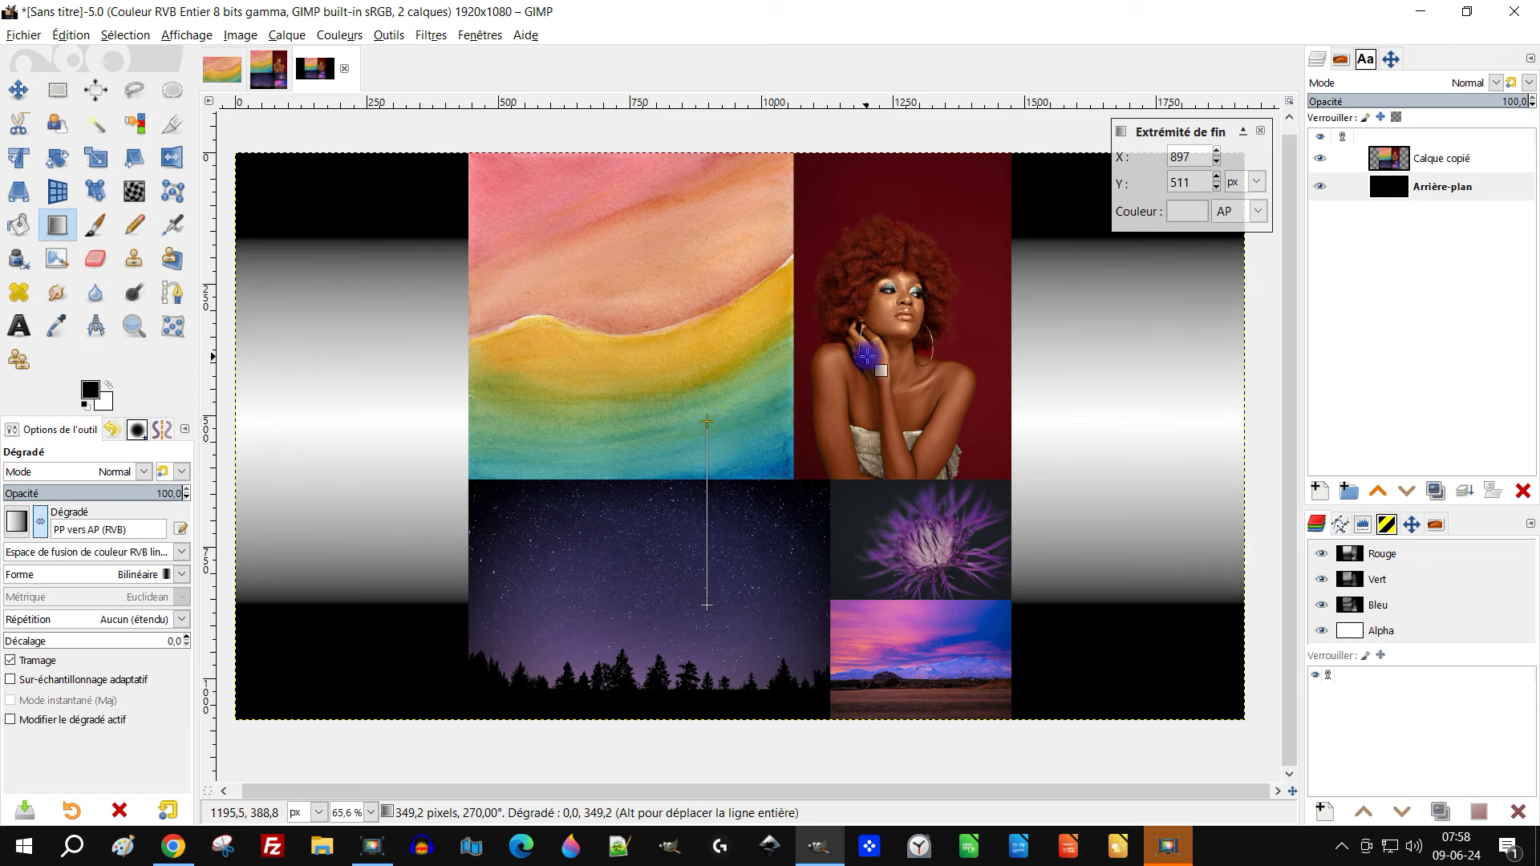
key("Return")
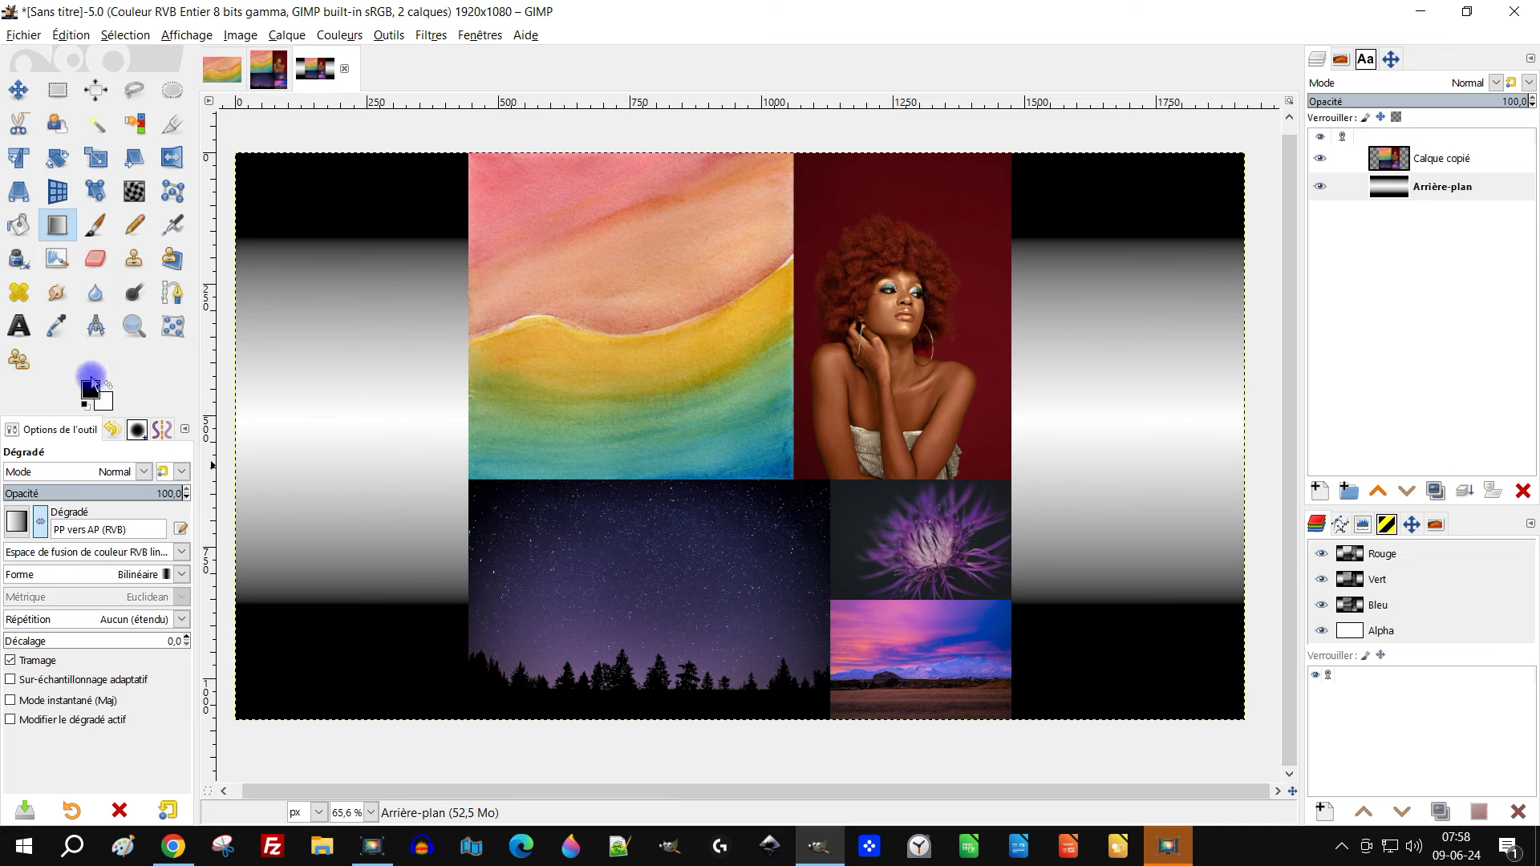
mouse_move(90, 391)
left_mouse_down()
mouse_move(733, 420)
mouse_move(803, 373)
left_mouse_up()
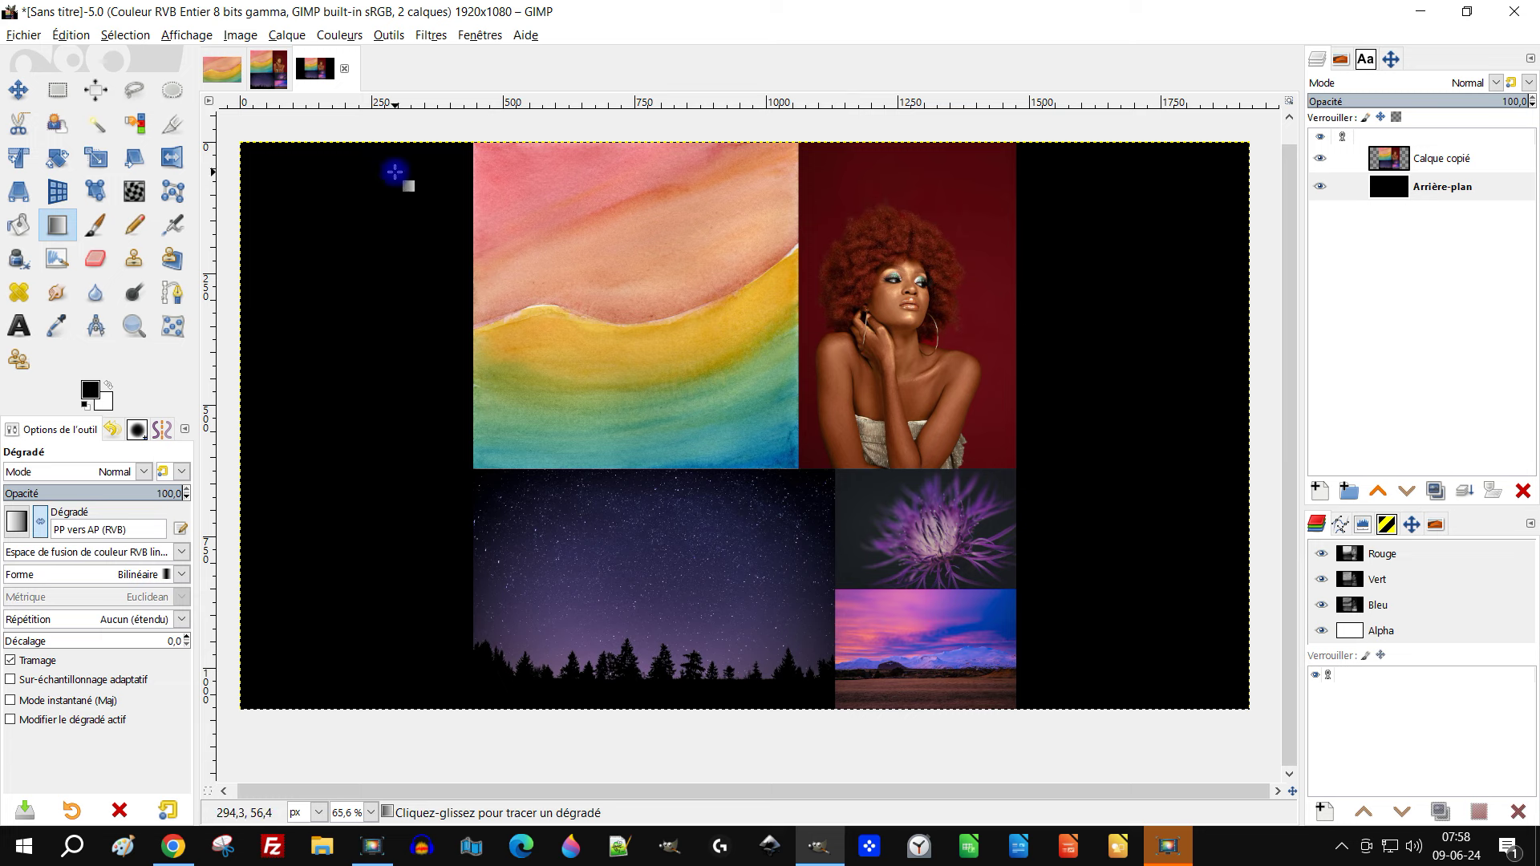
left_click(64, 93)
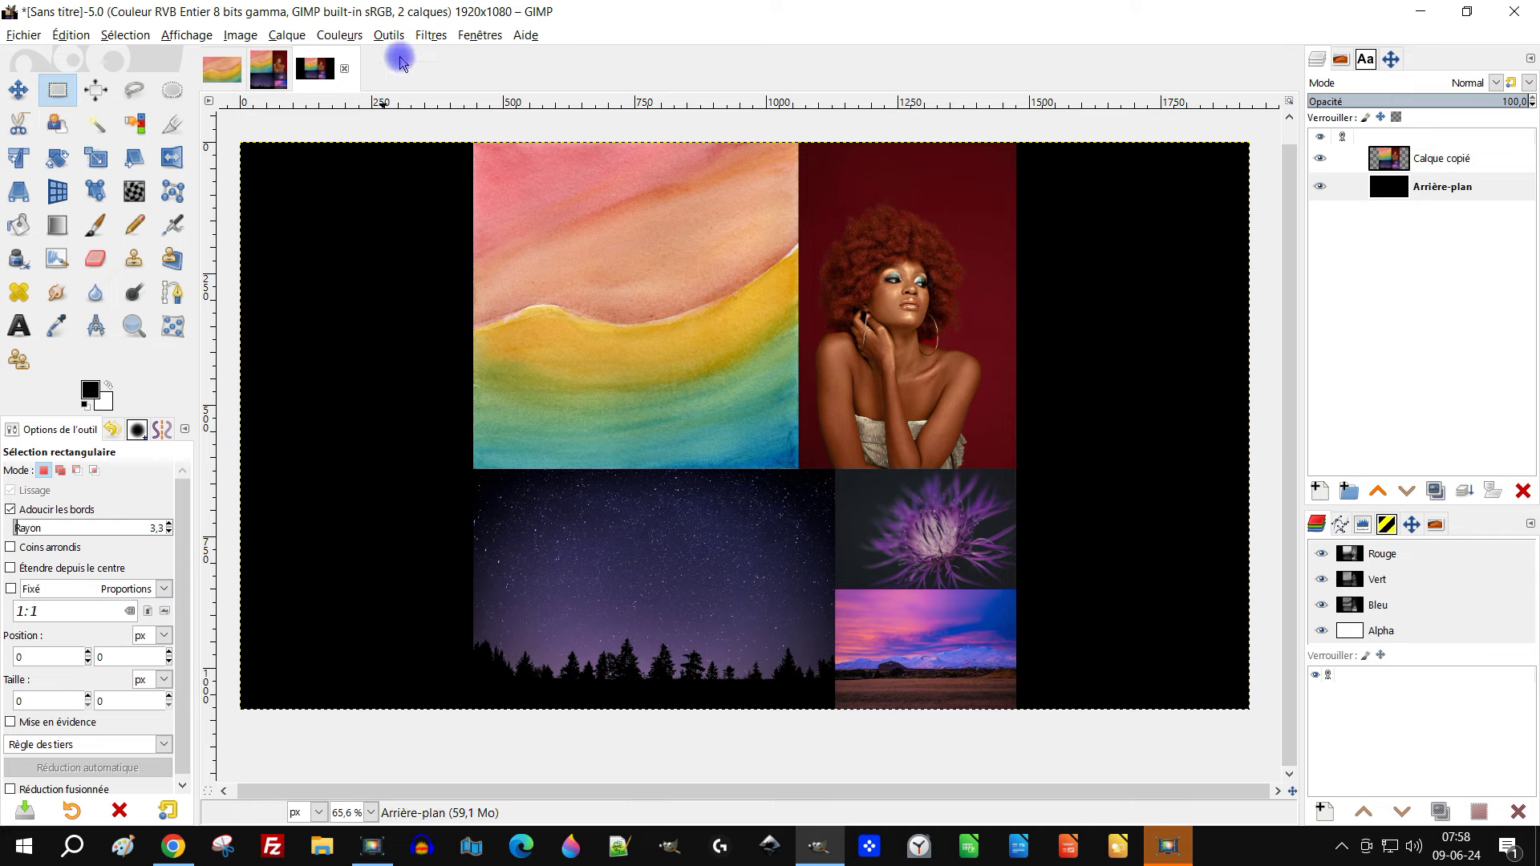
left_click(24, 35)
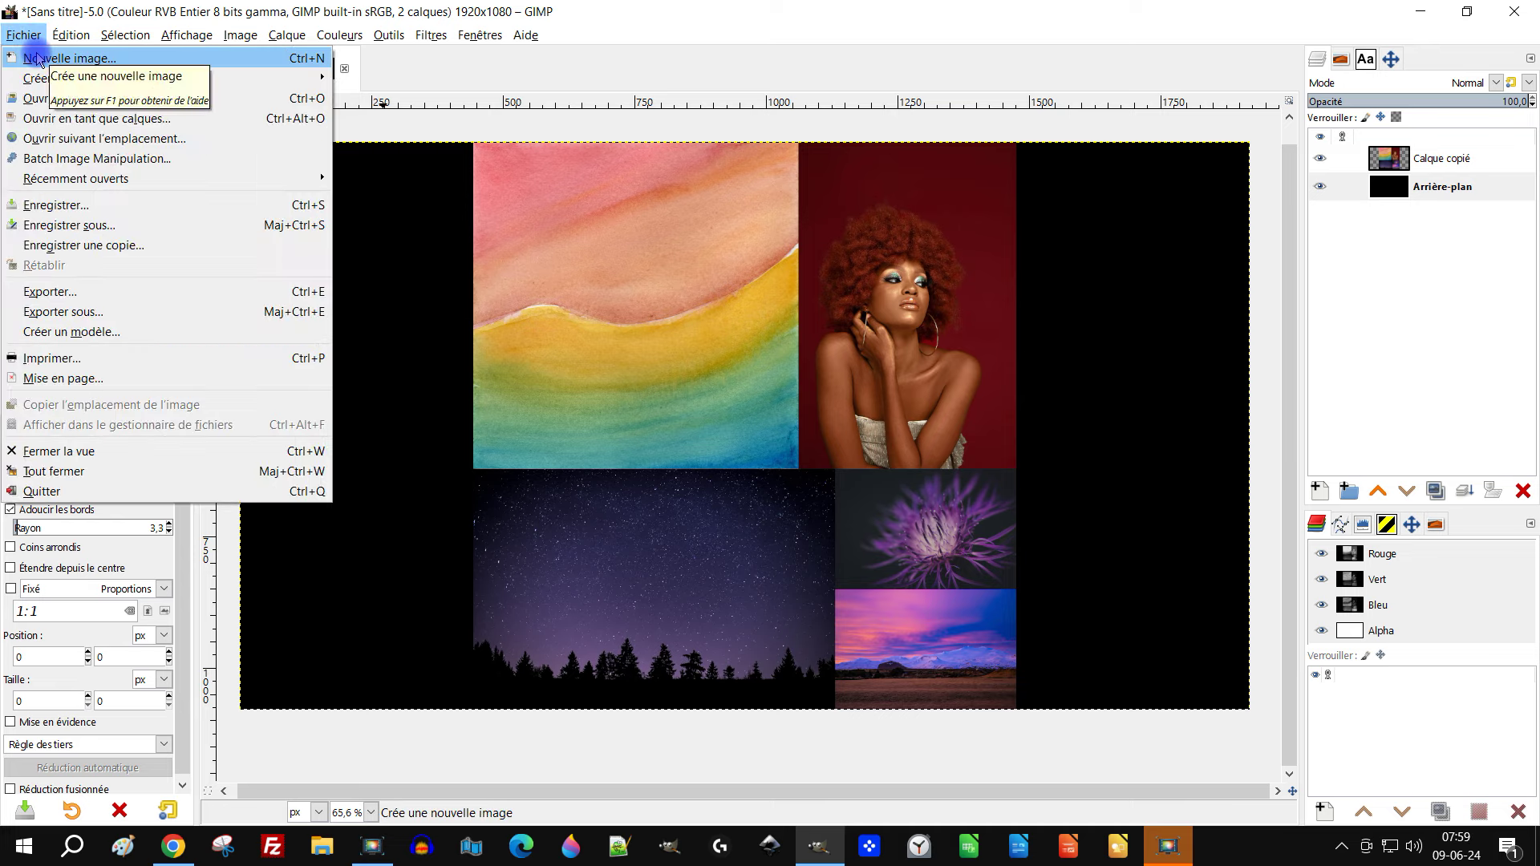
left_click(498, 76)
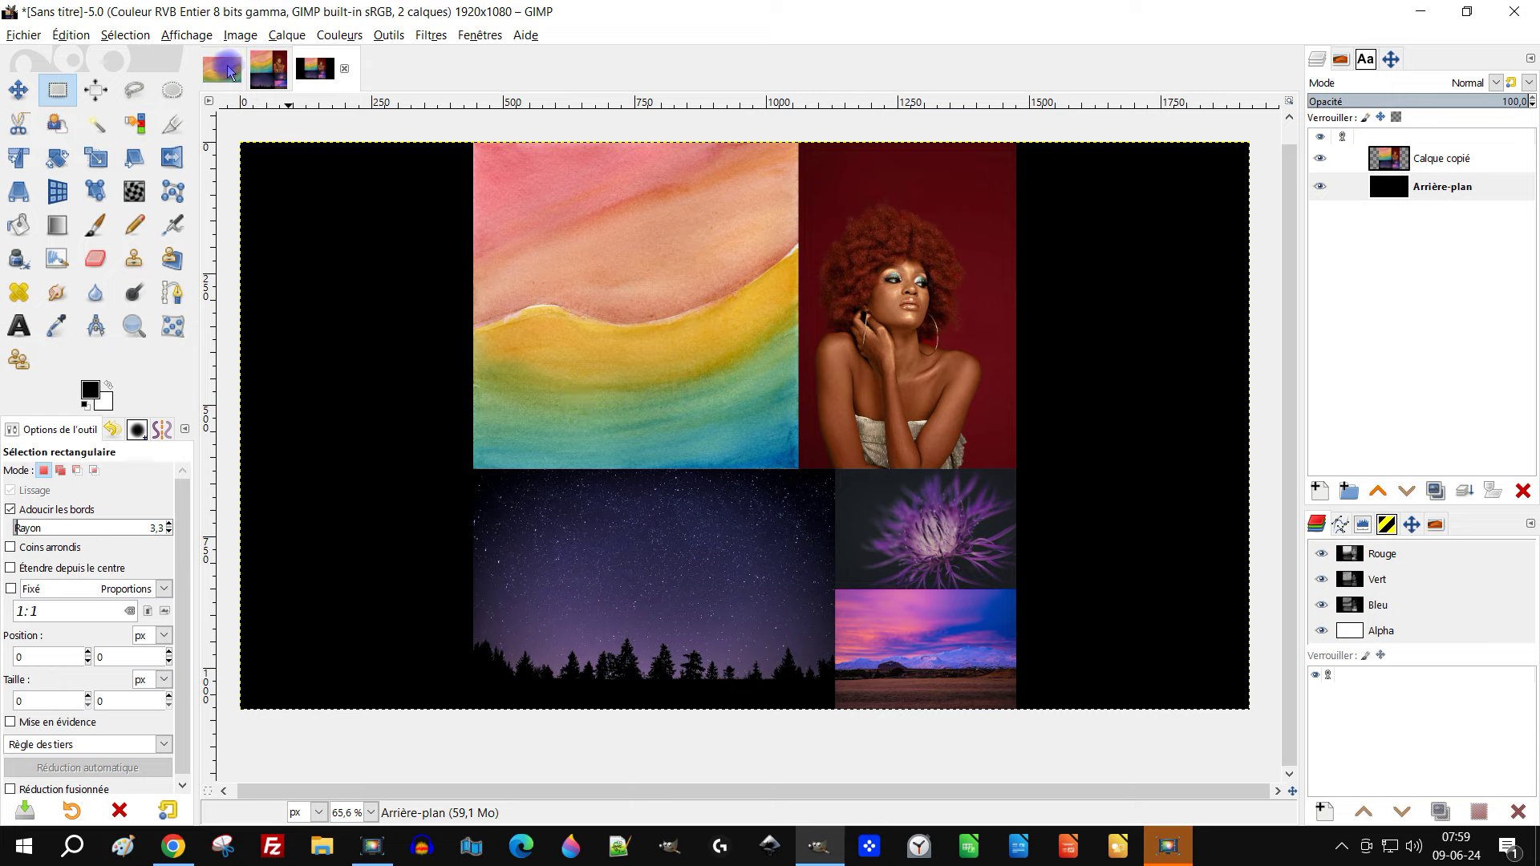
In the source image, hide Calque copié #4 to #1, select the mountain layer, return to the collage
left_click(230, 71)
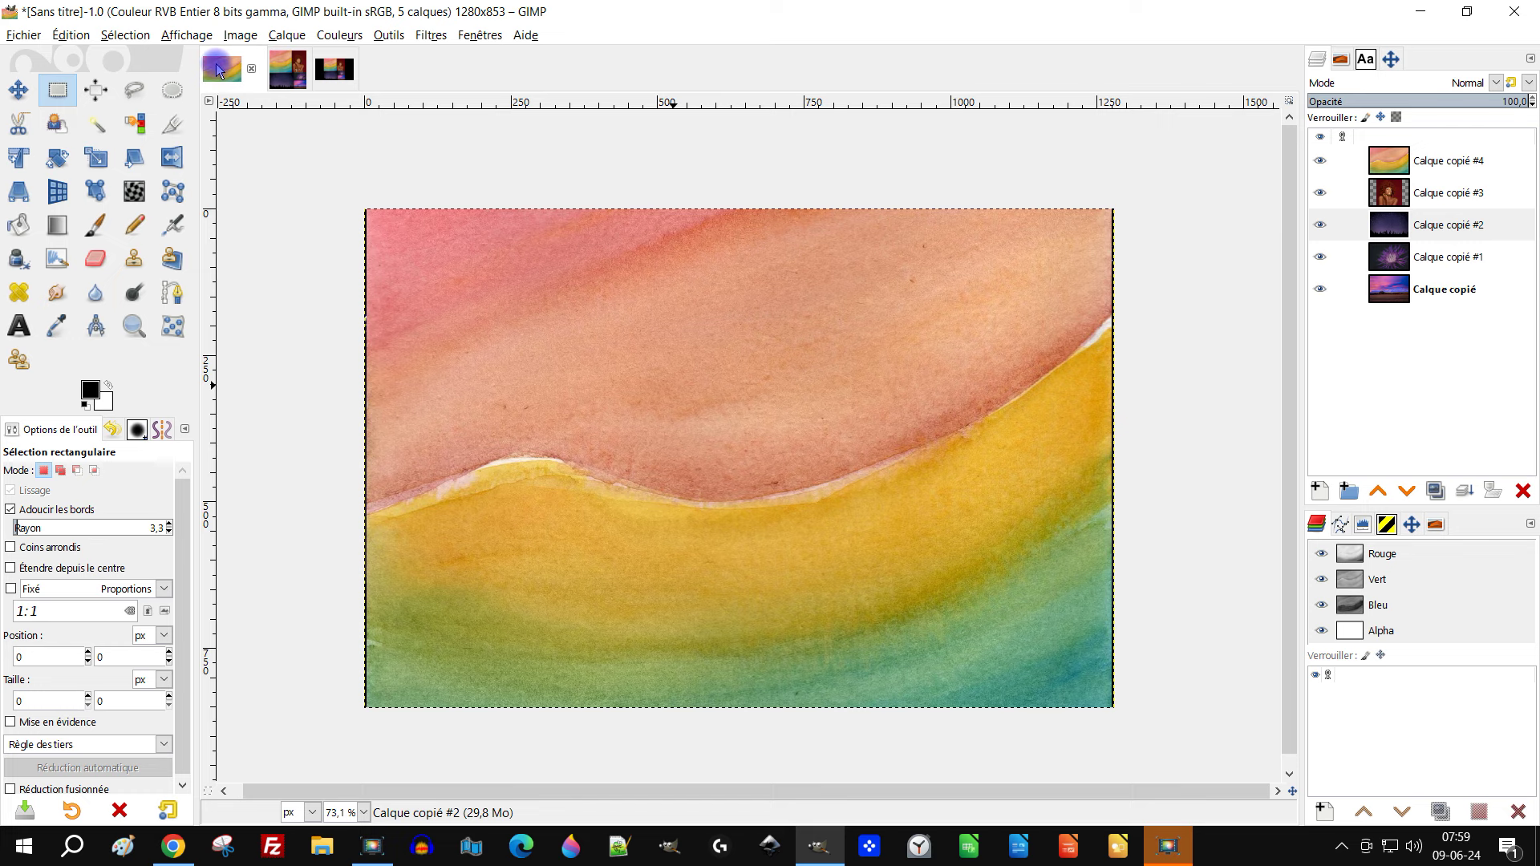
left_click(1324, 159)
left_click(1320, 193)
left_click(1321, 224)
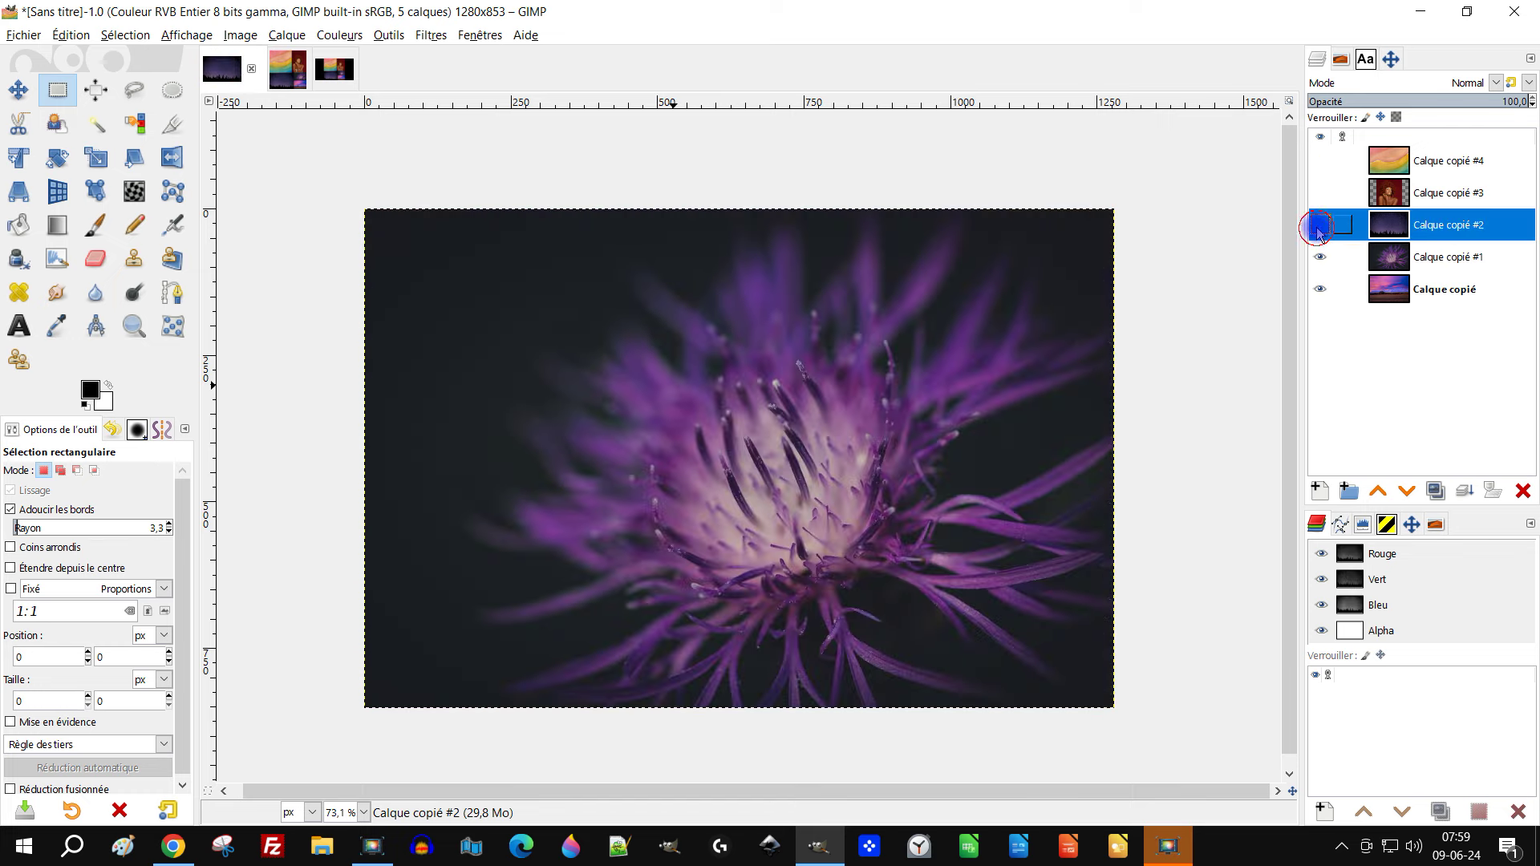
left_click(1322, 257)
left_click(1413, 297)
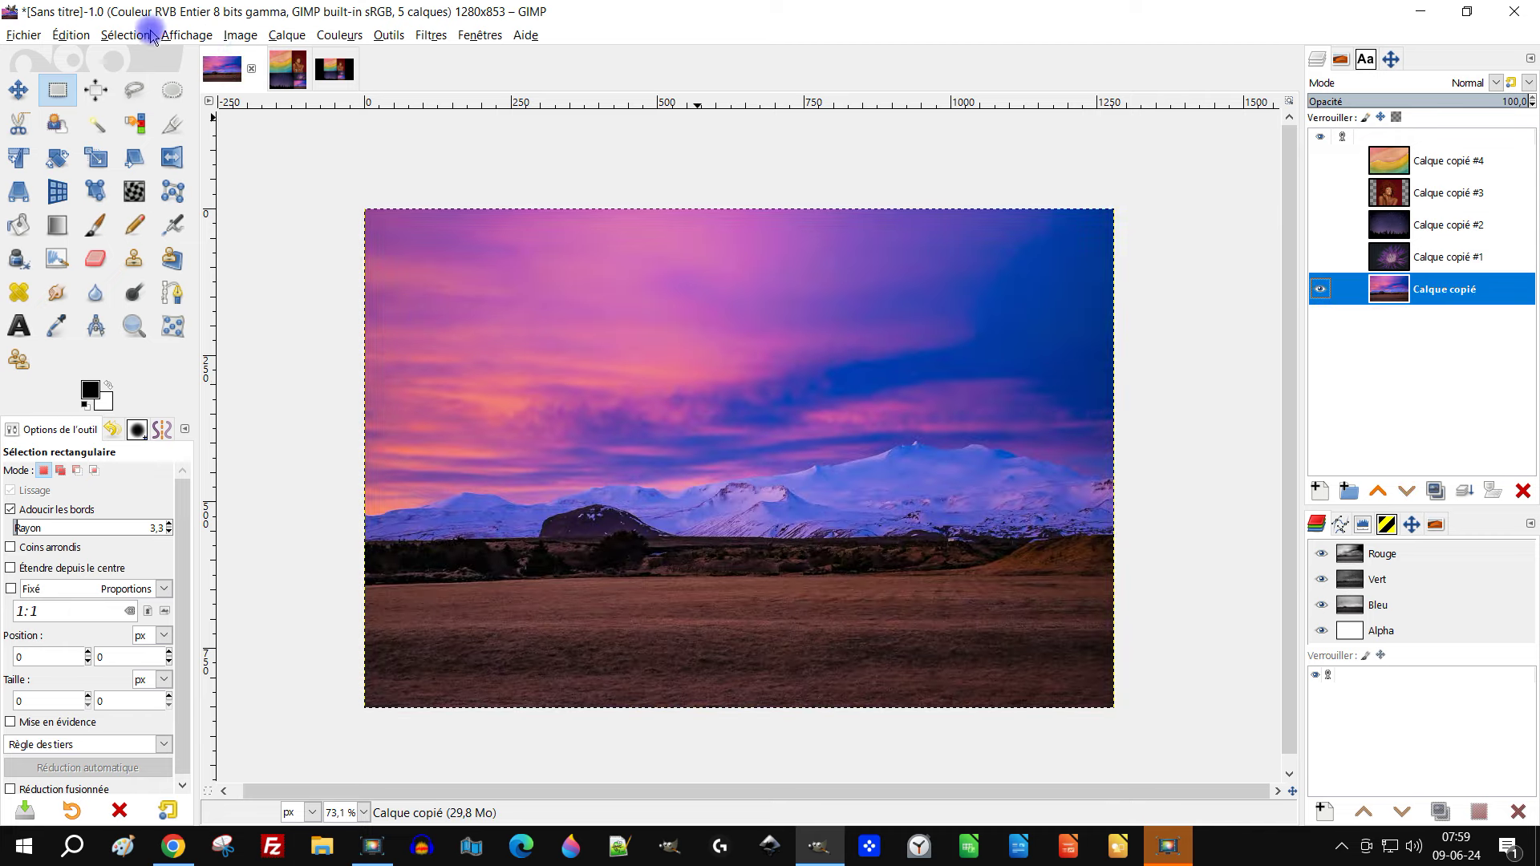
left_click(287, 77)
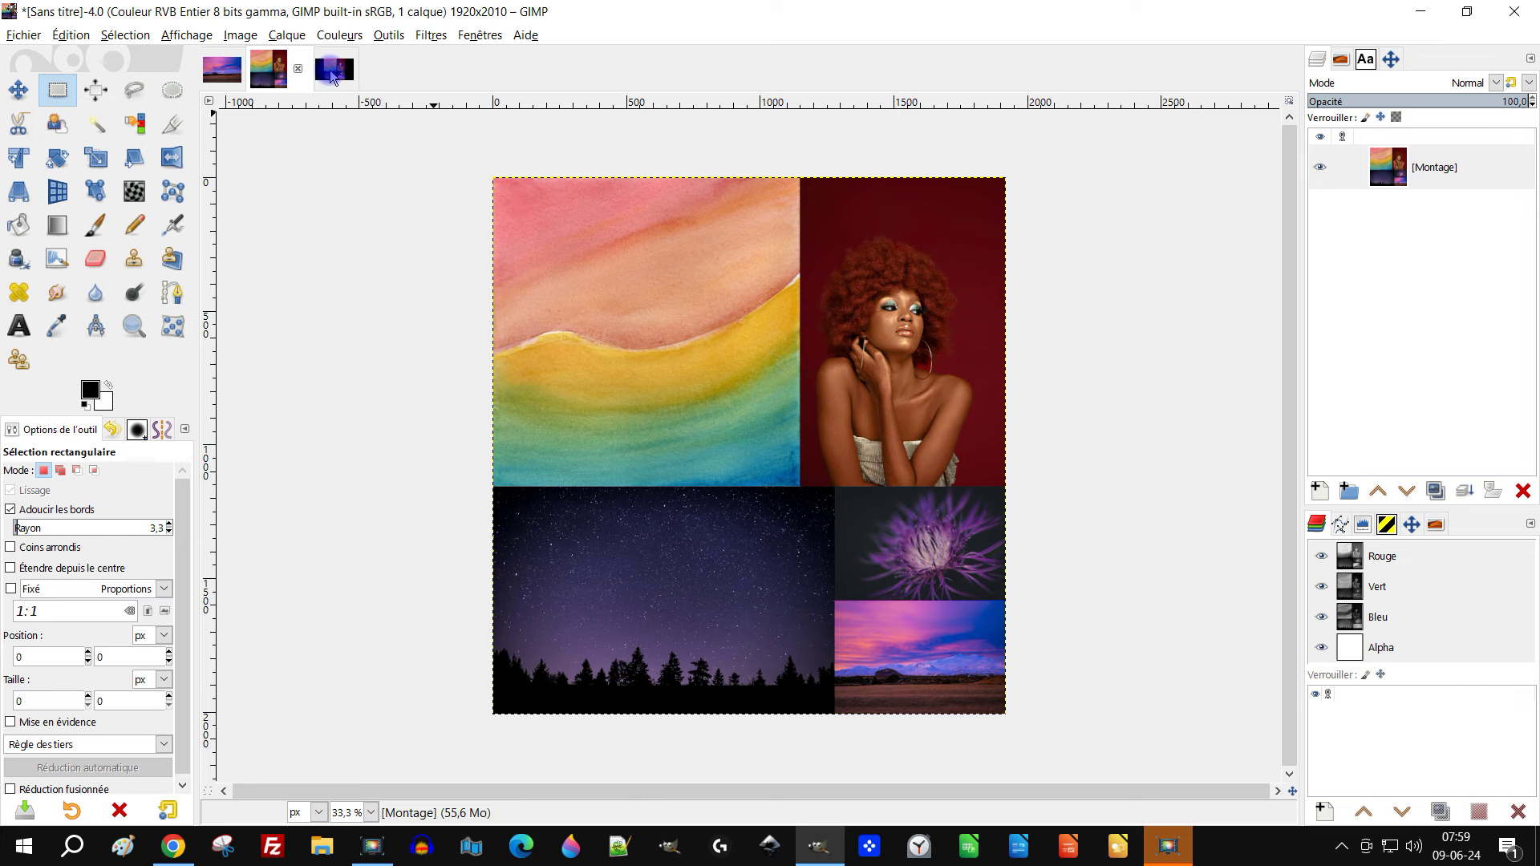
left_click(333, 70)
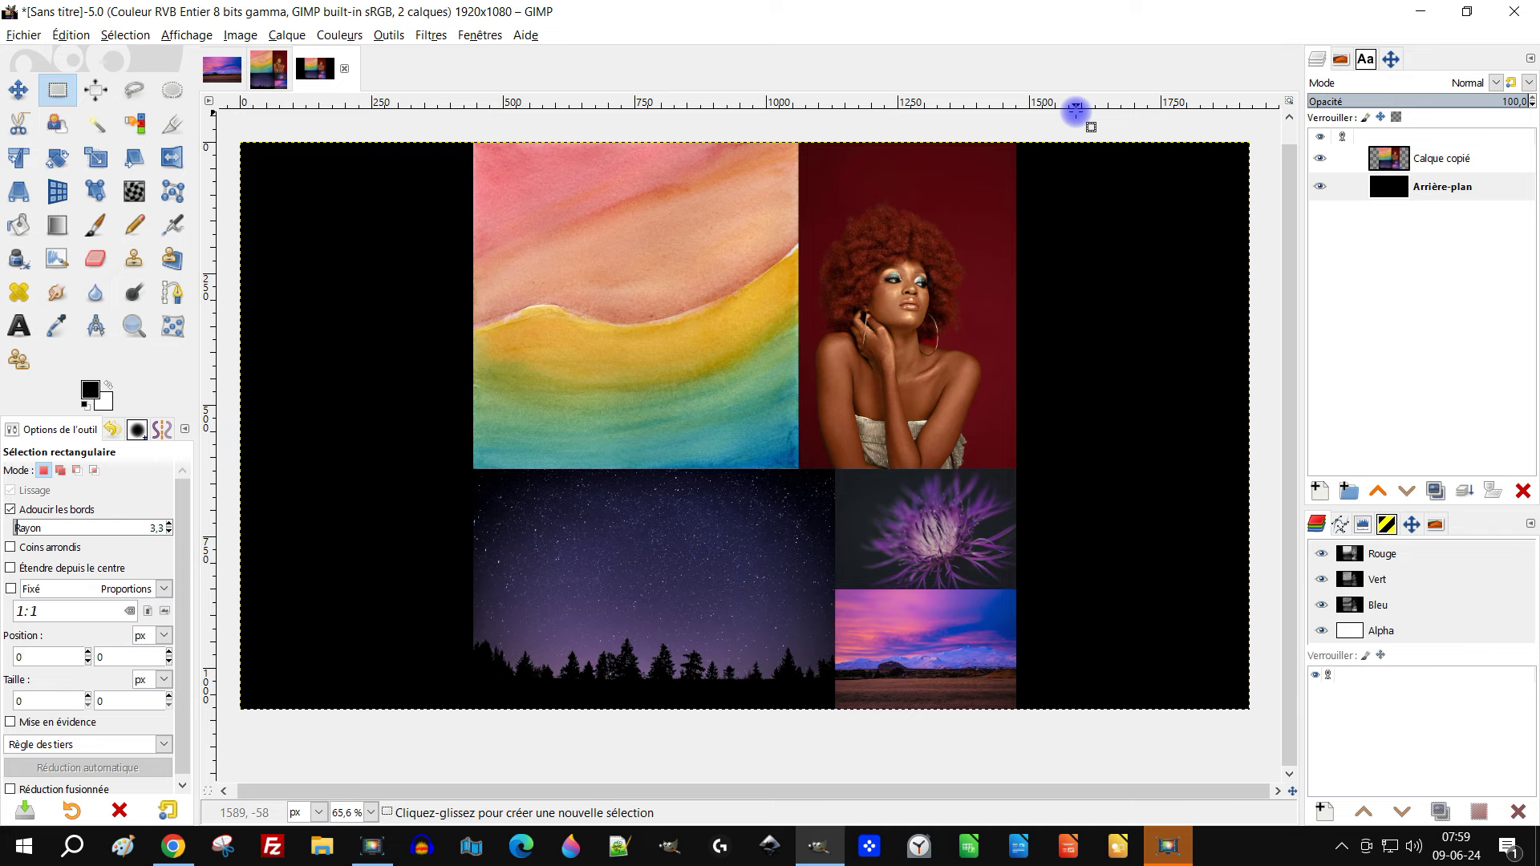
Rename Calque copié to 'résultat de g'mic' and apply Calque aux dimensions de l'image
left_click(1442, 158)
left_click(1392, 166)
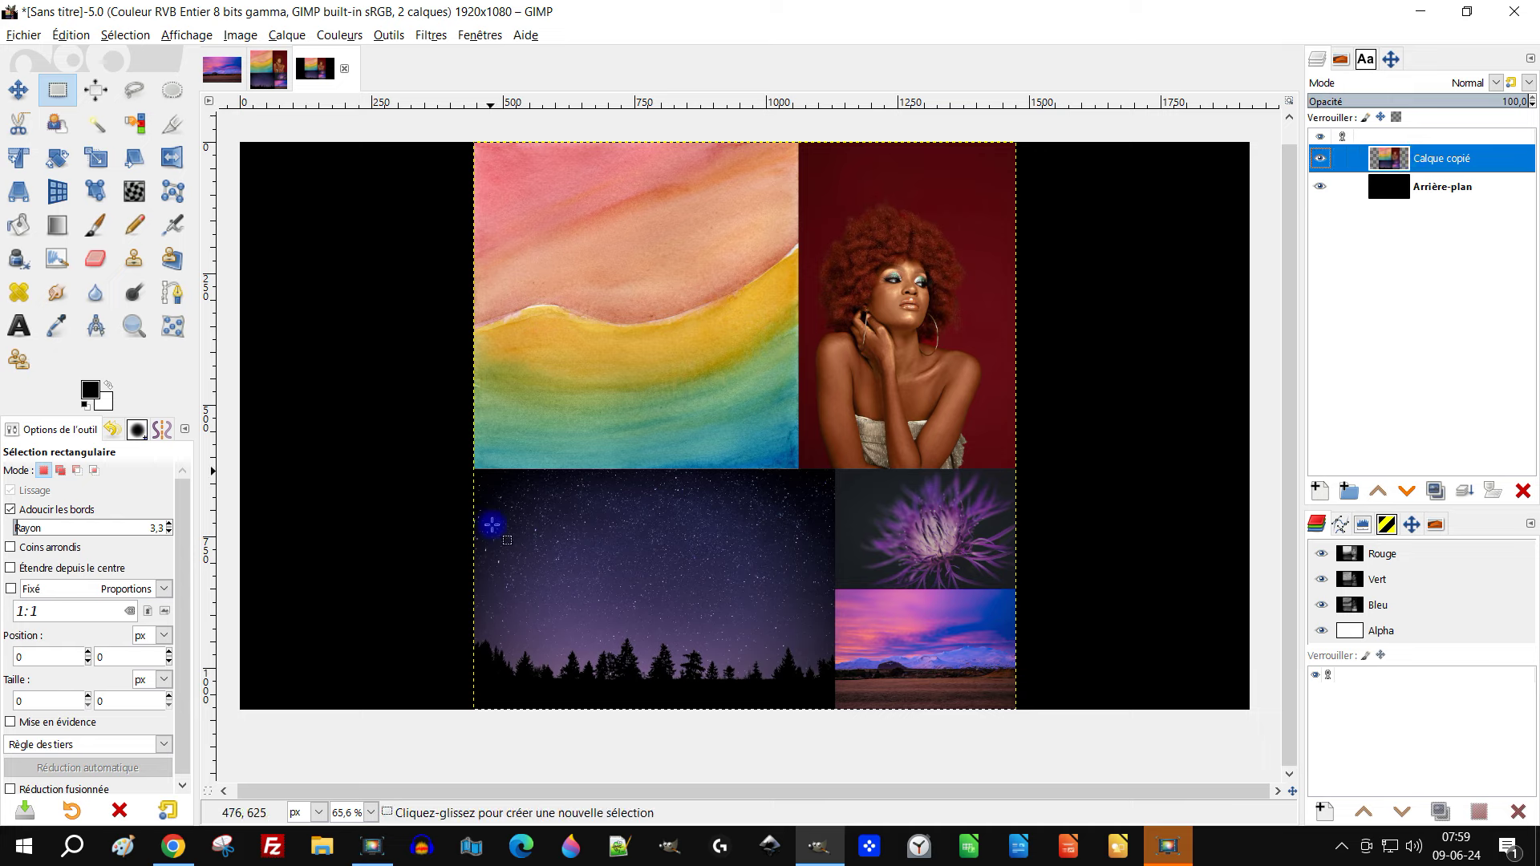
double_click(1439, 158)
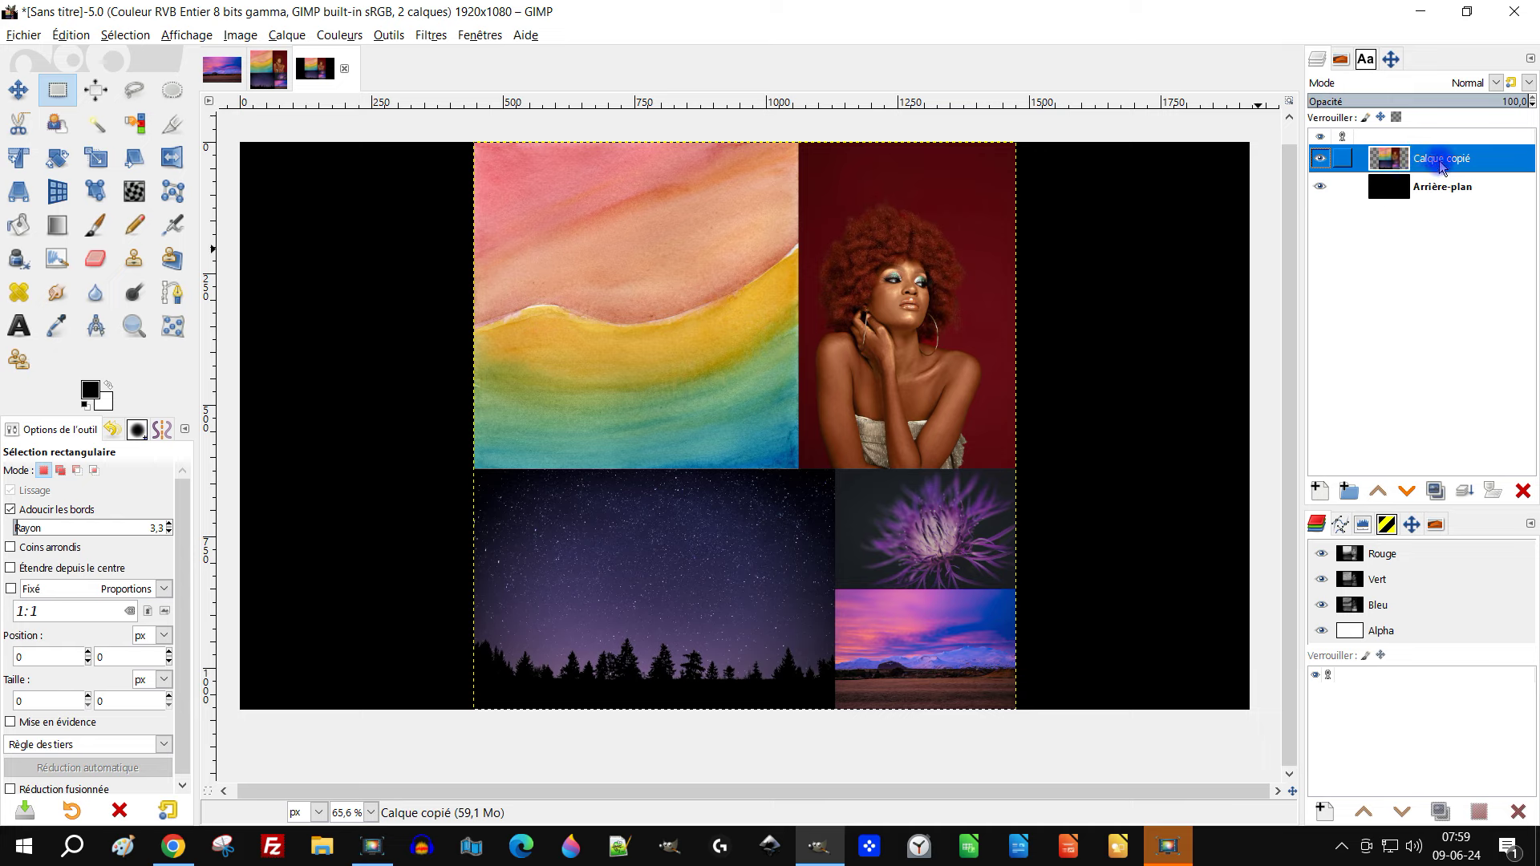
type("rés")
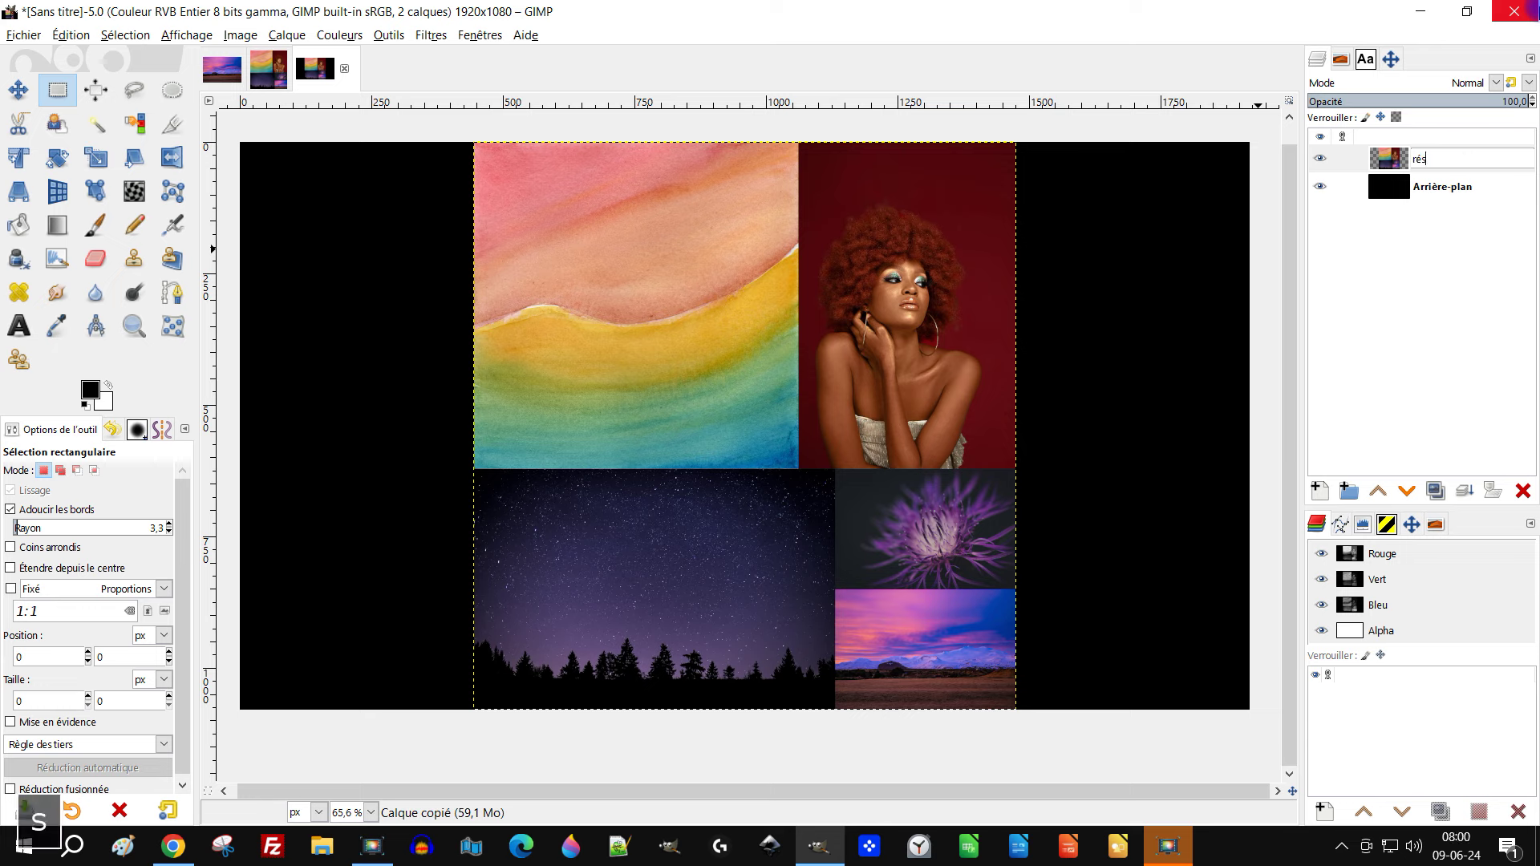
type("ultat de g")
key("Return")
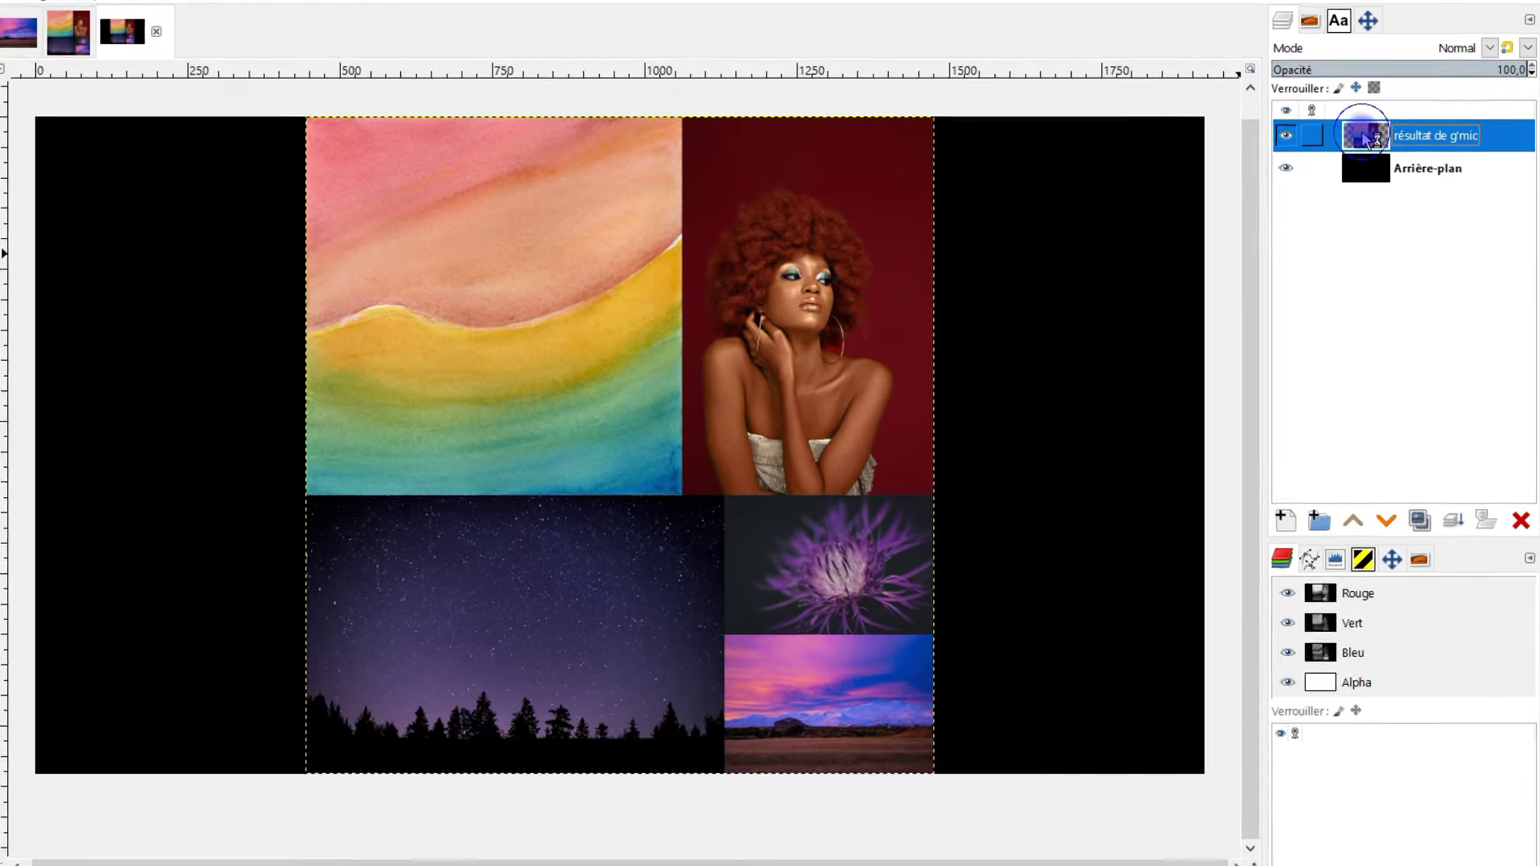
right_click(1380, 159)
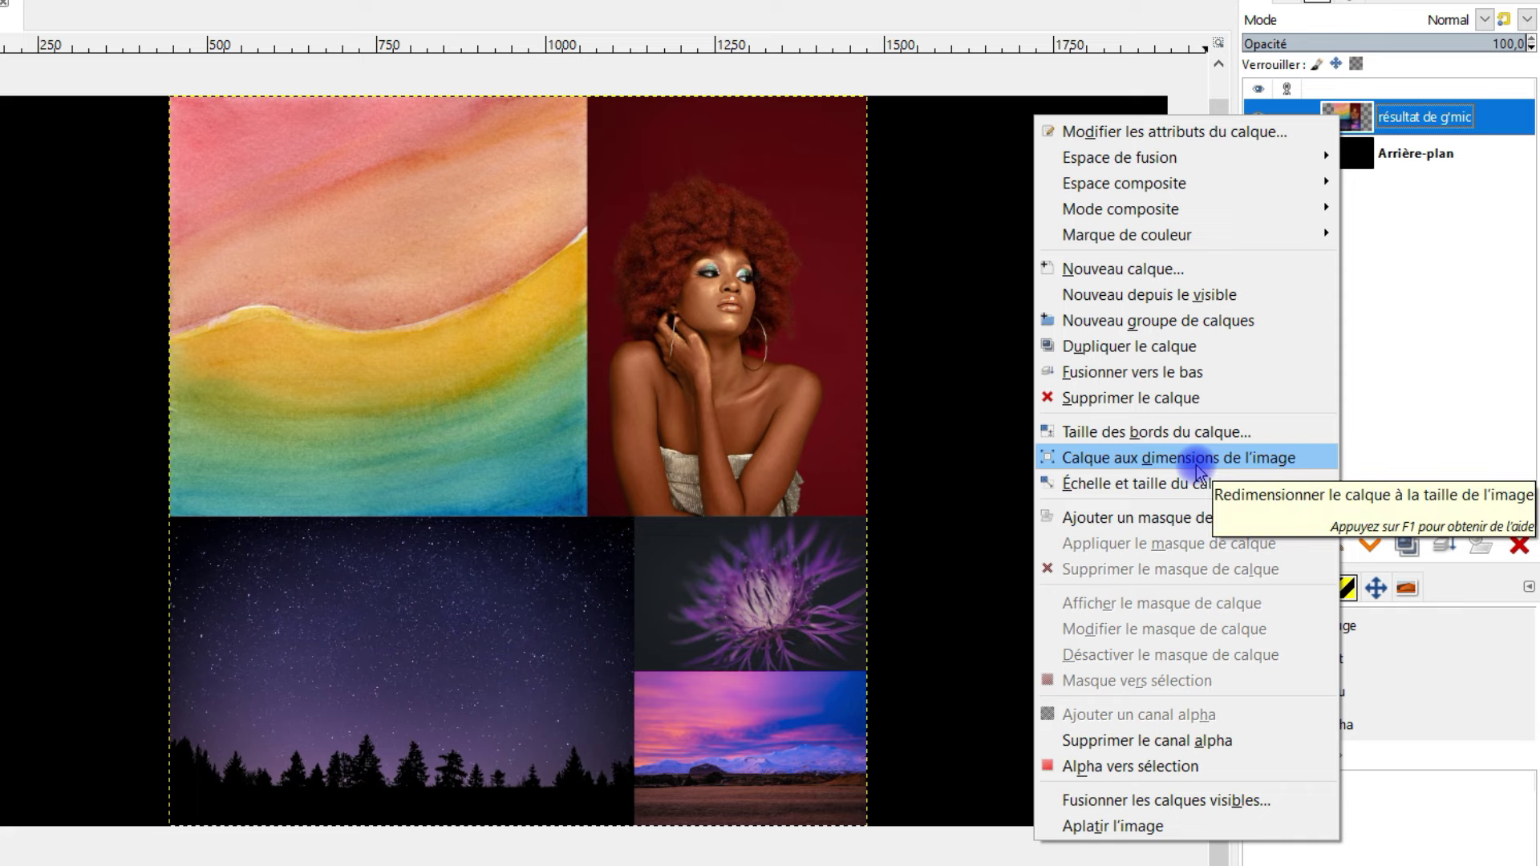
left_click(1199, 462)
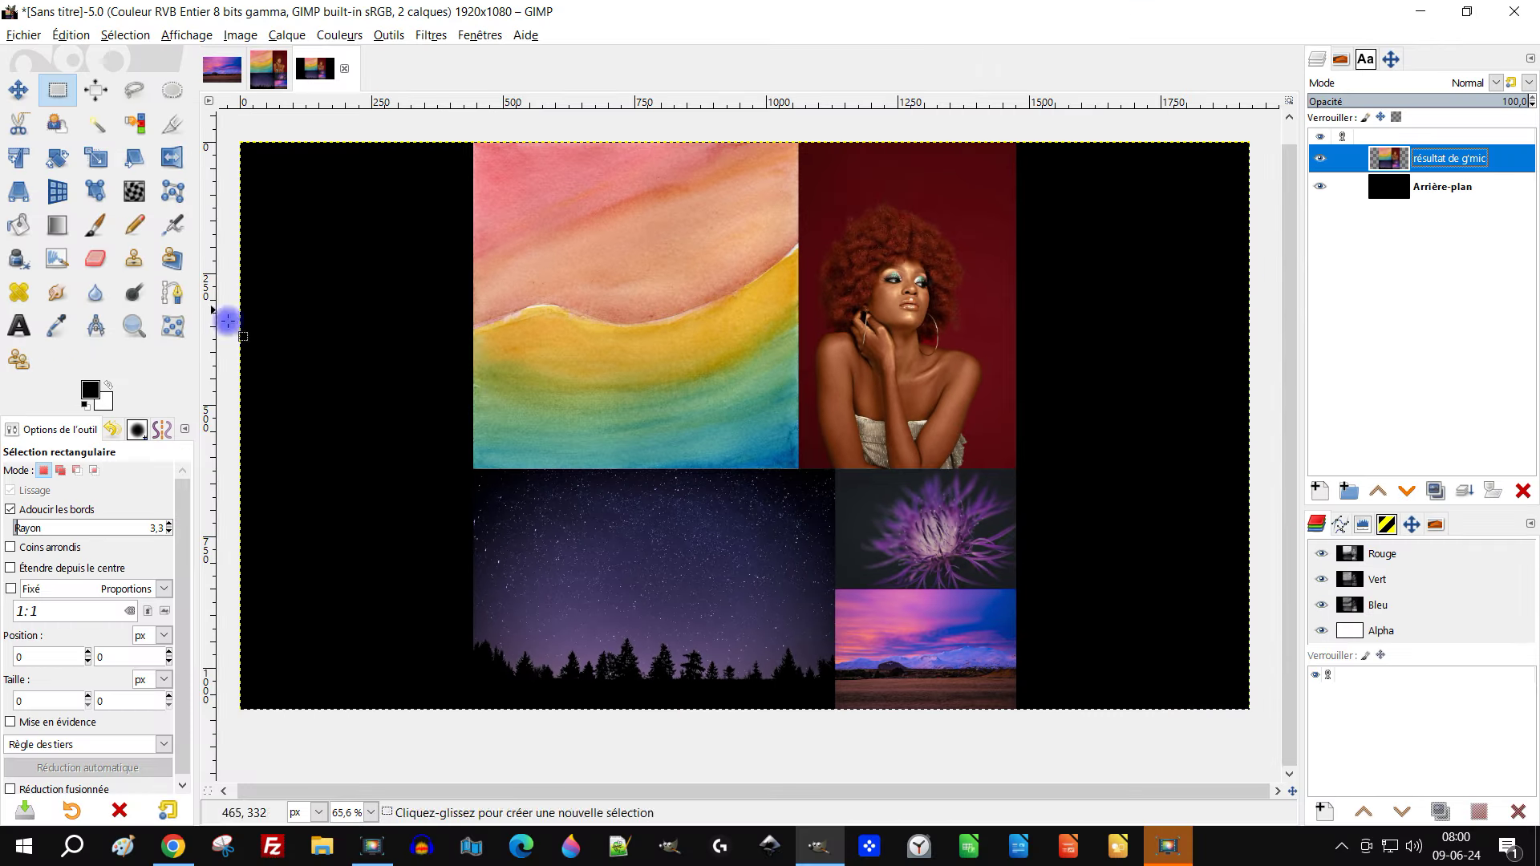
left_click(95, 226)
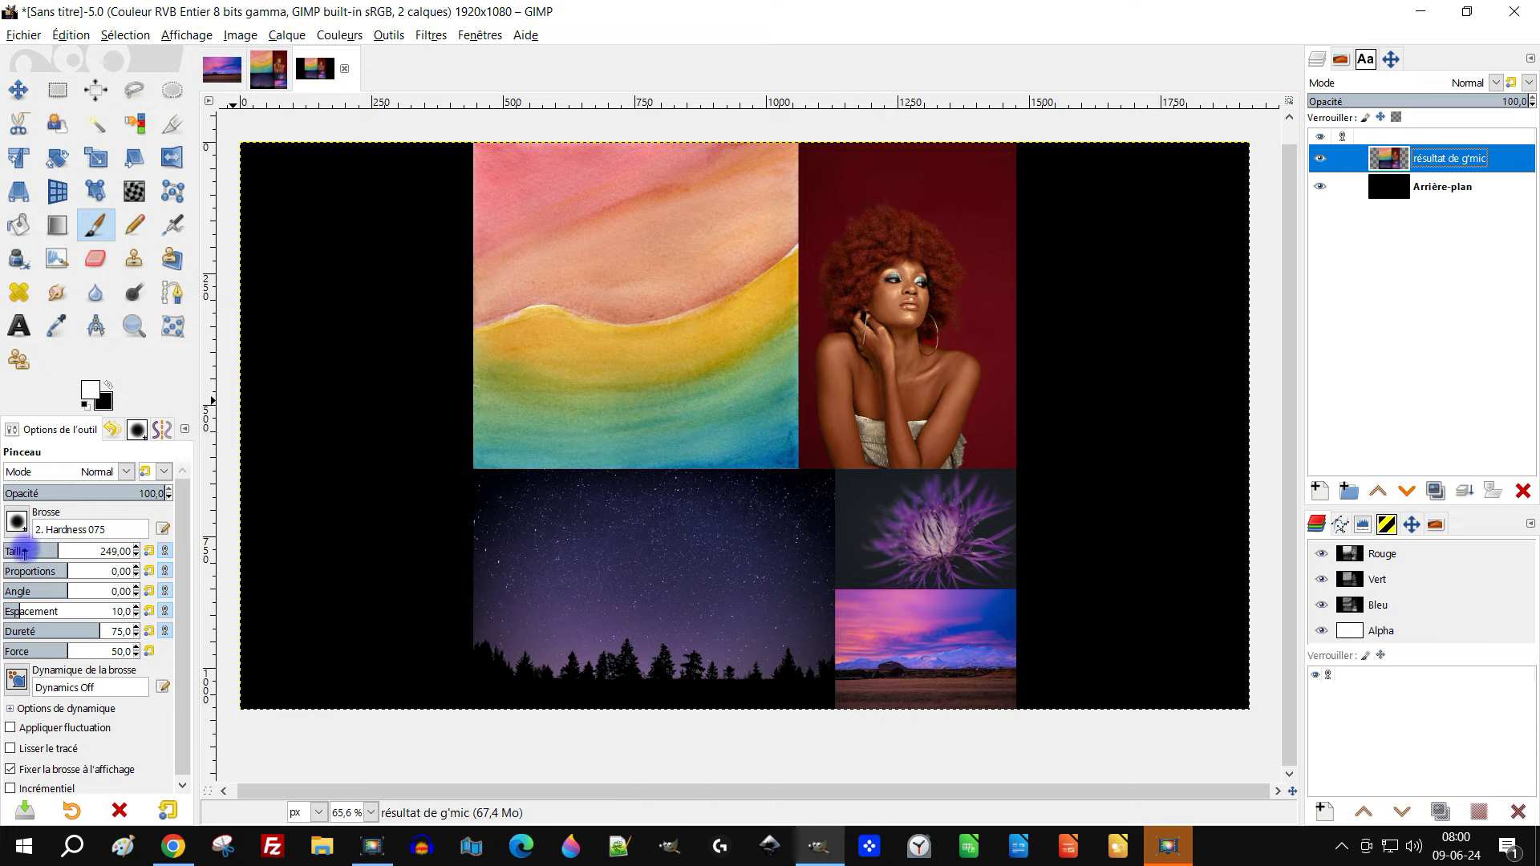
left_click(25, 552)
left_click_drag(354, 298, 351, 522)
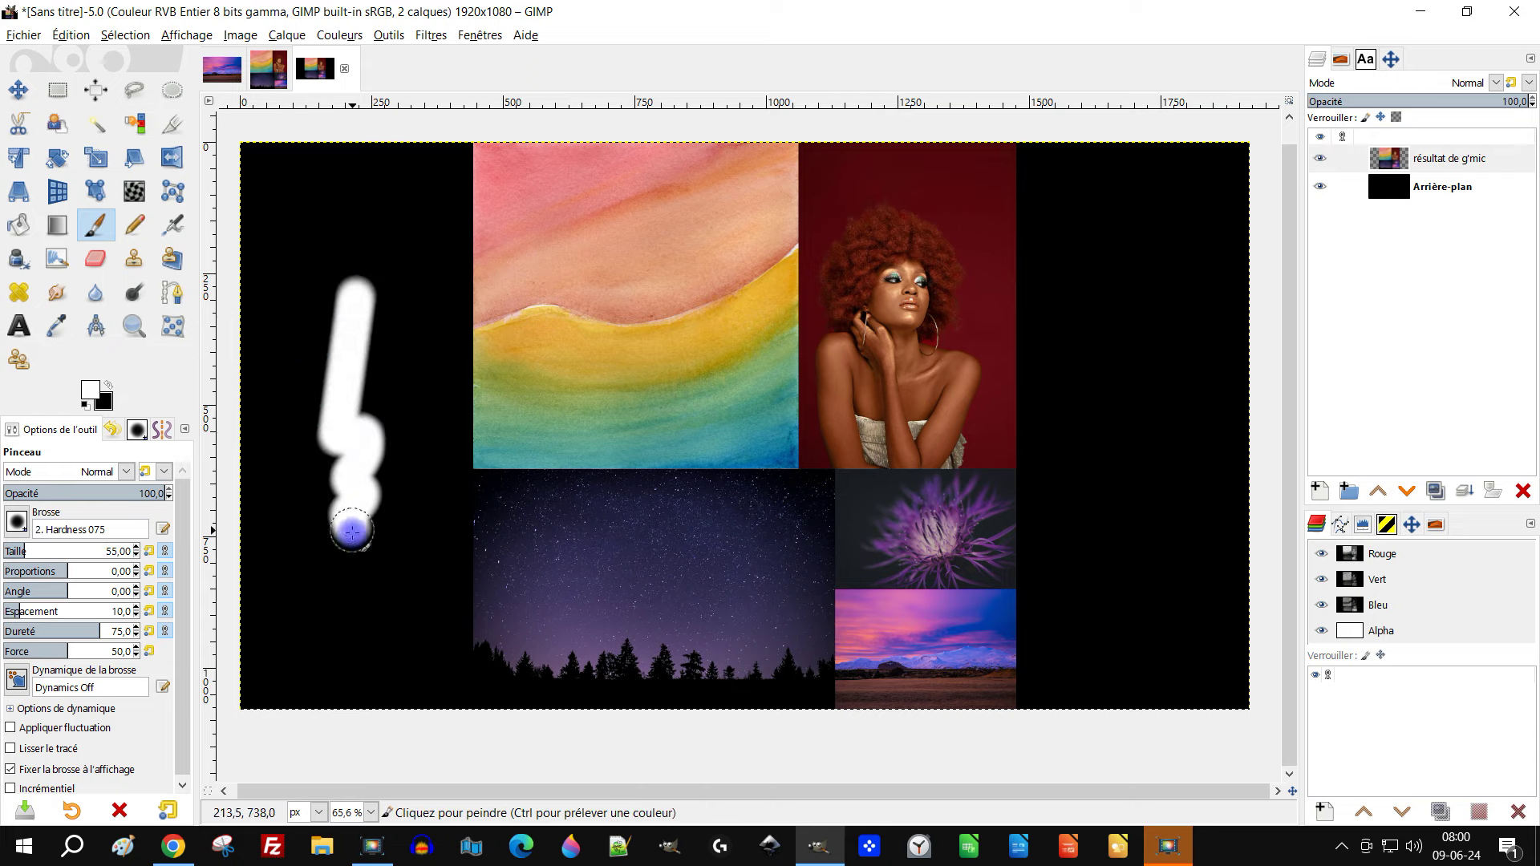
left_click_drag(1169, 300, 1170, 574)
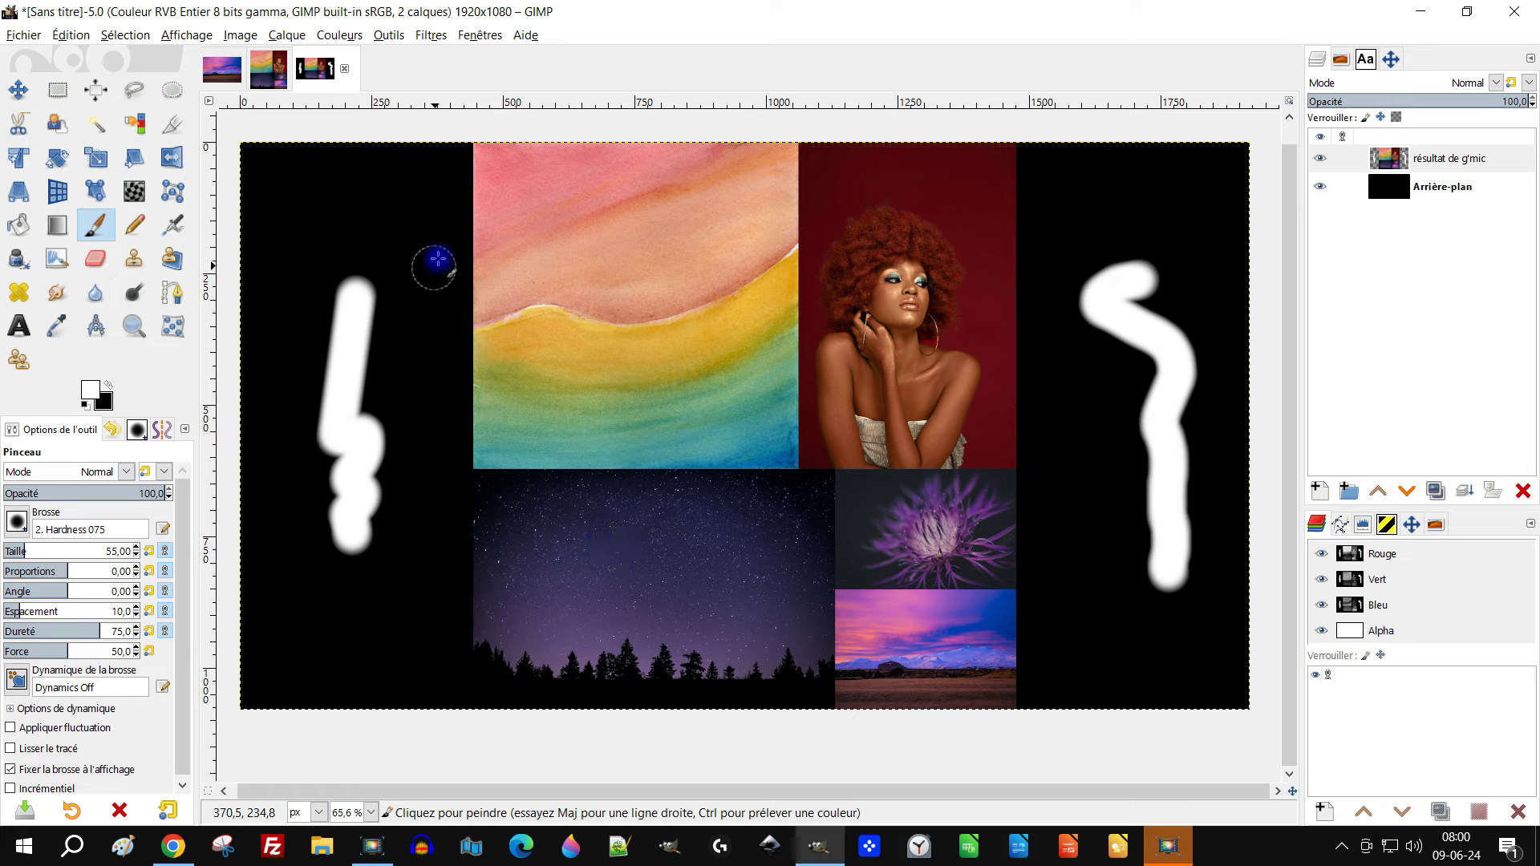
left_click_drag(316, 230, 334, 327)
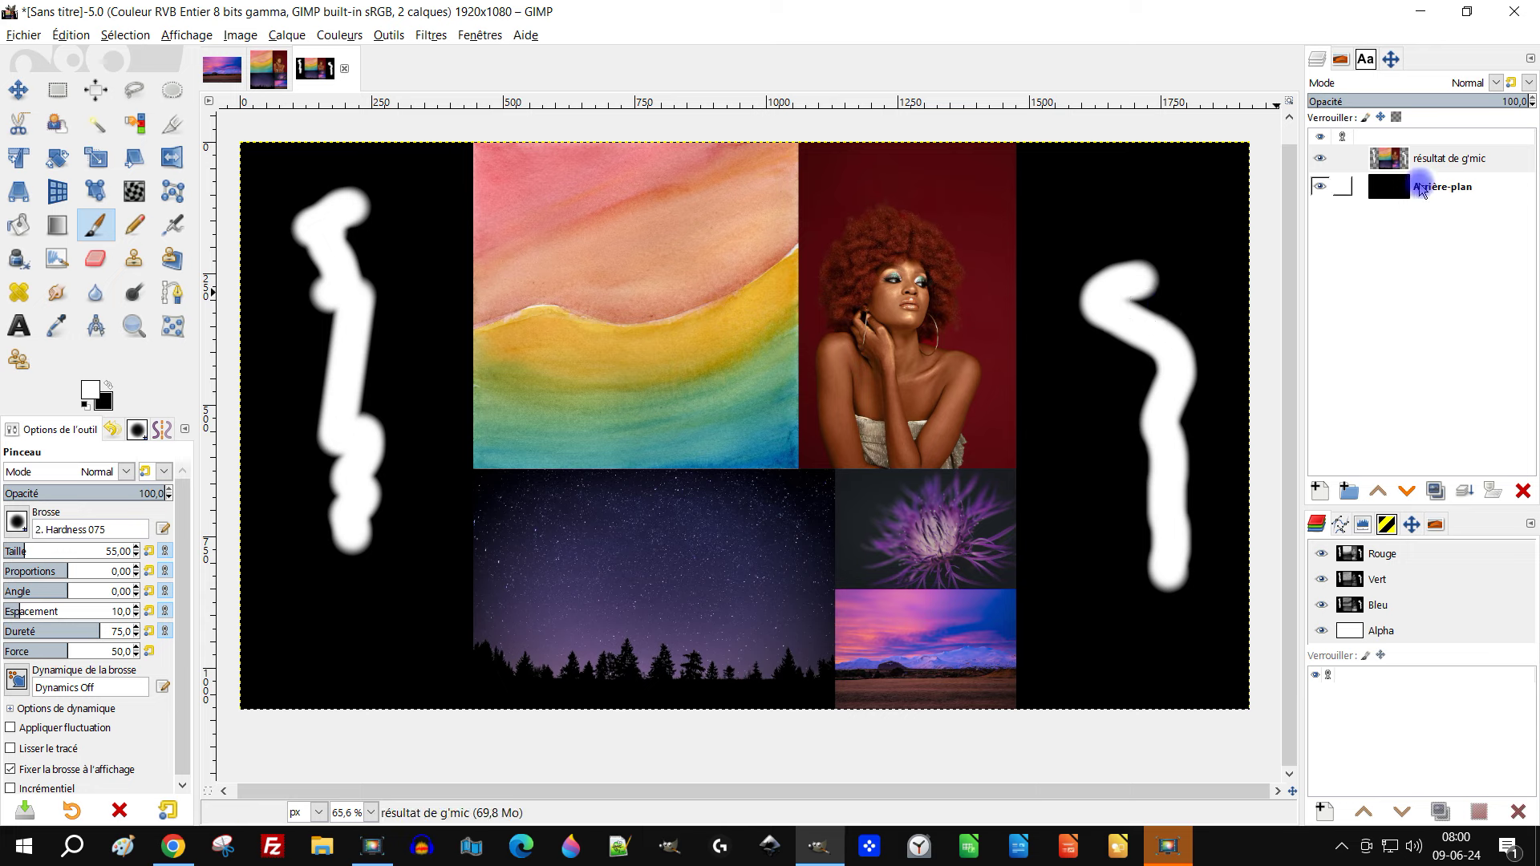
left_click(1419, 189)
double_click(1433, 160)
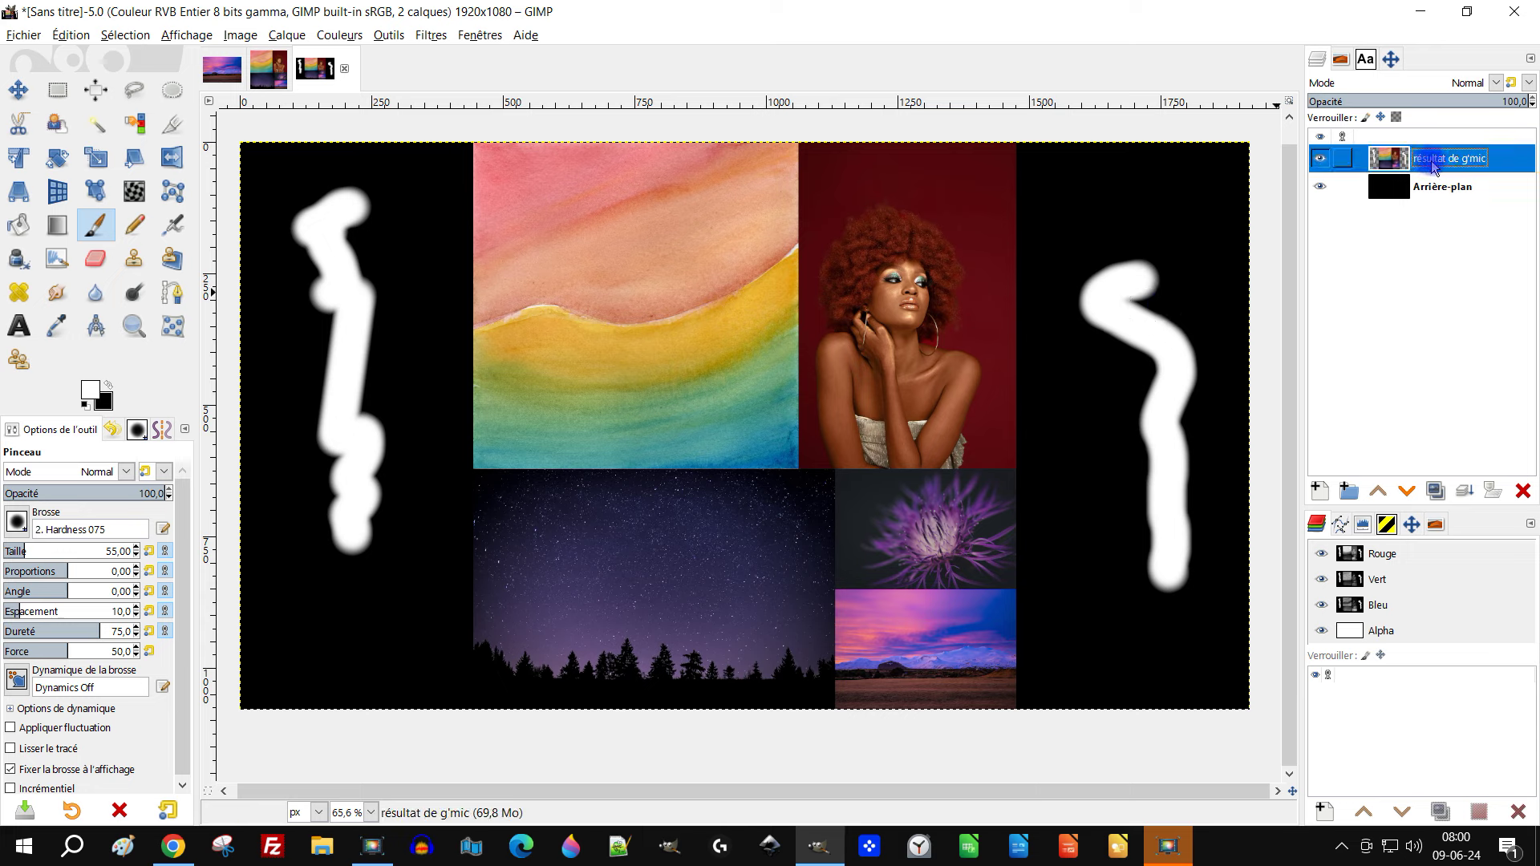
left_click(68, 35)
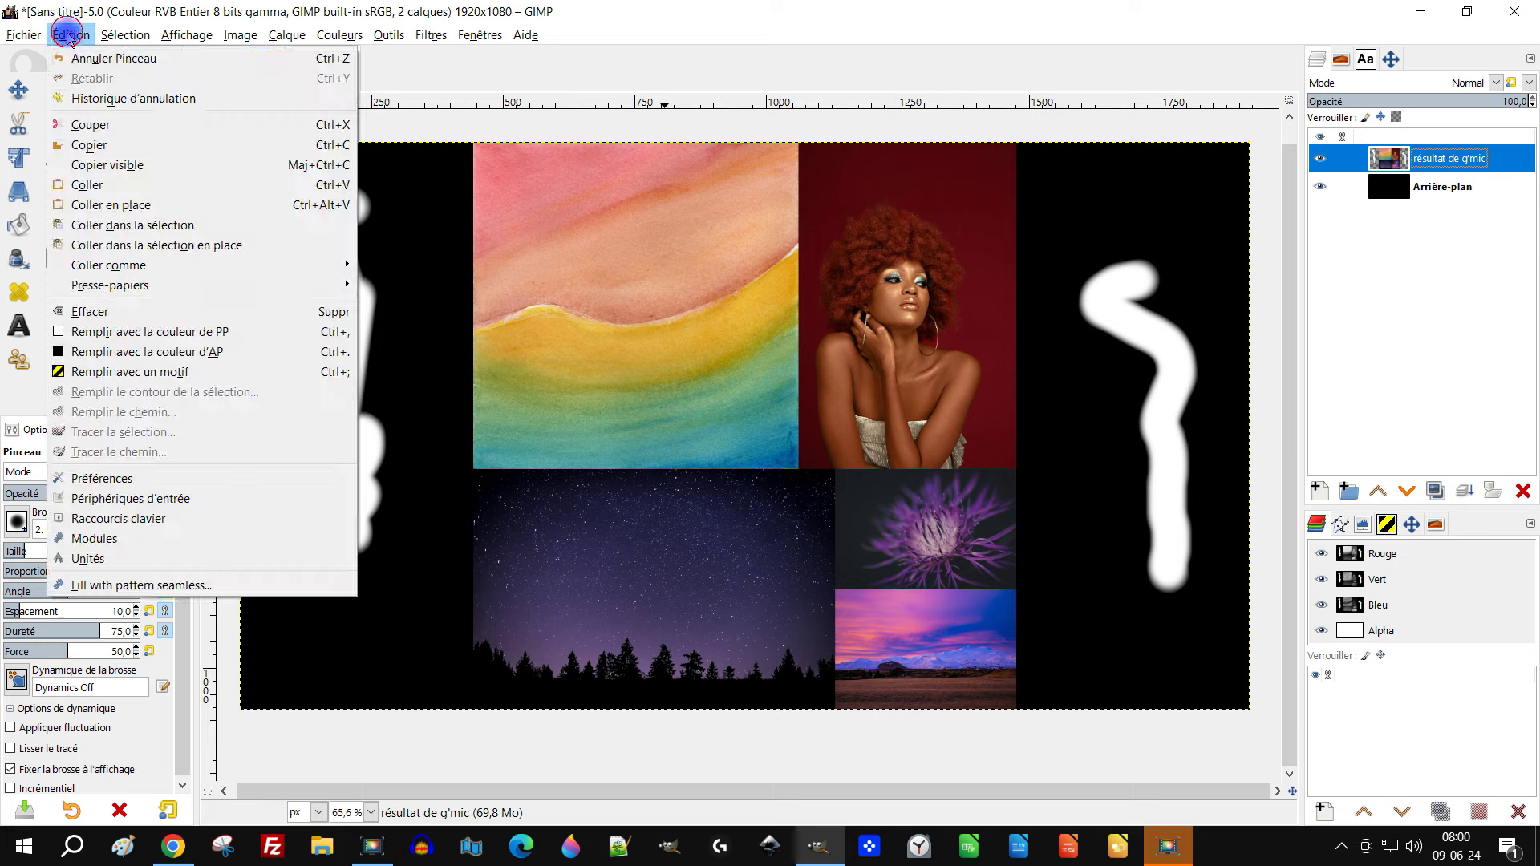
left_click(105, 67)
left_click(68, 35)
left_click(105, 59)
left_click(68, 35)
left_click(104, 59)
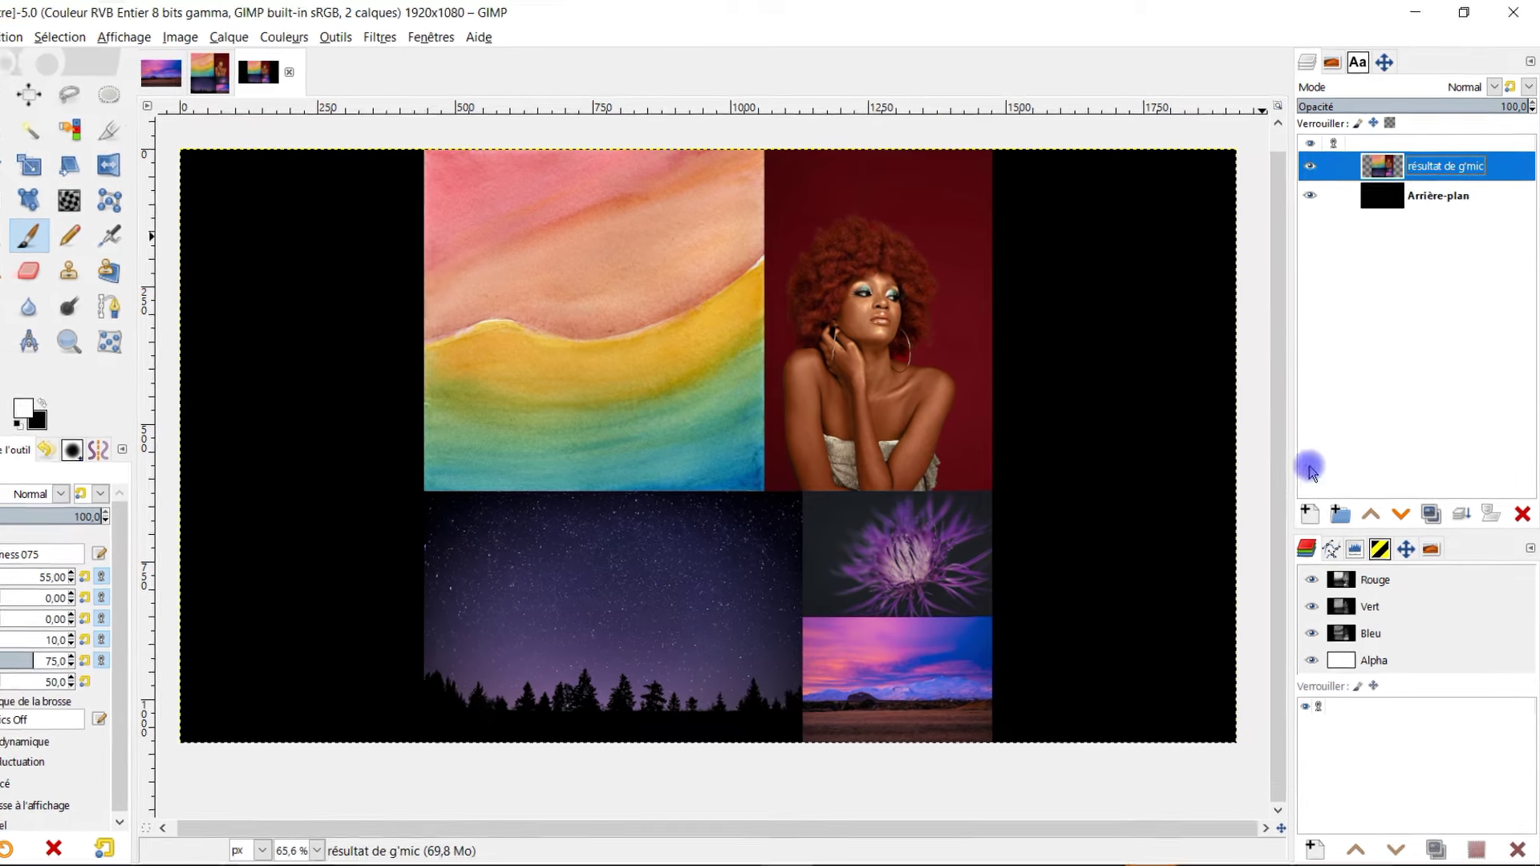
Add a transparent layer named 'autre' and paint five white brush strokes across the collage
left_click(1309, 513)
type("autre")
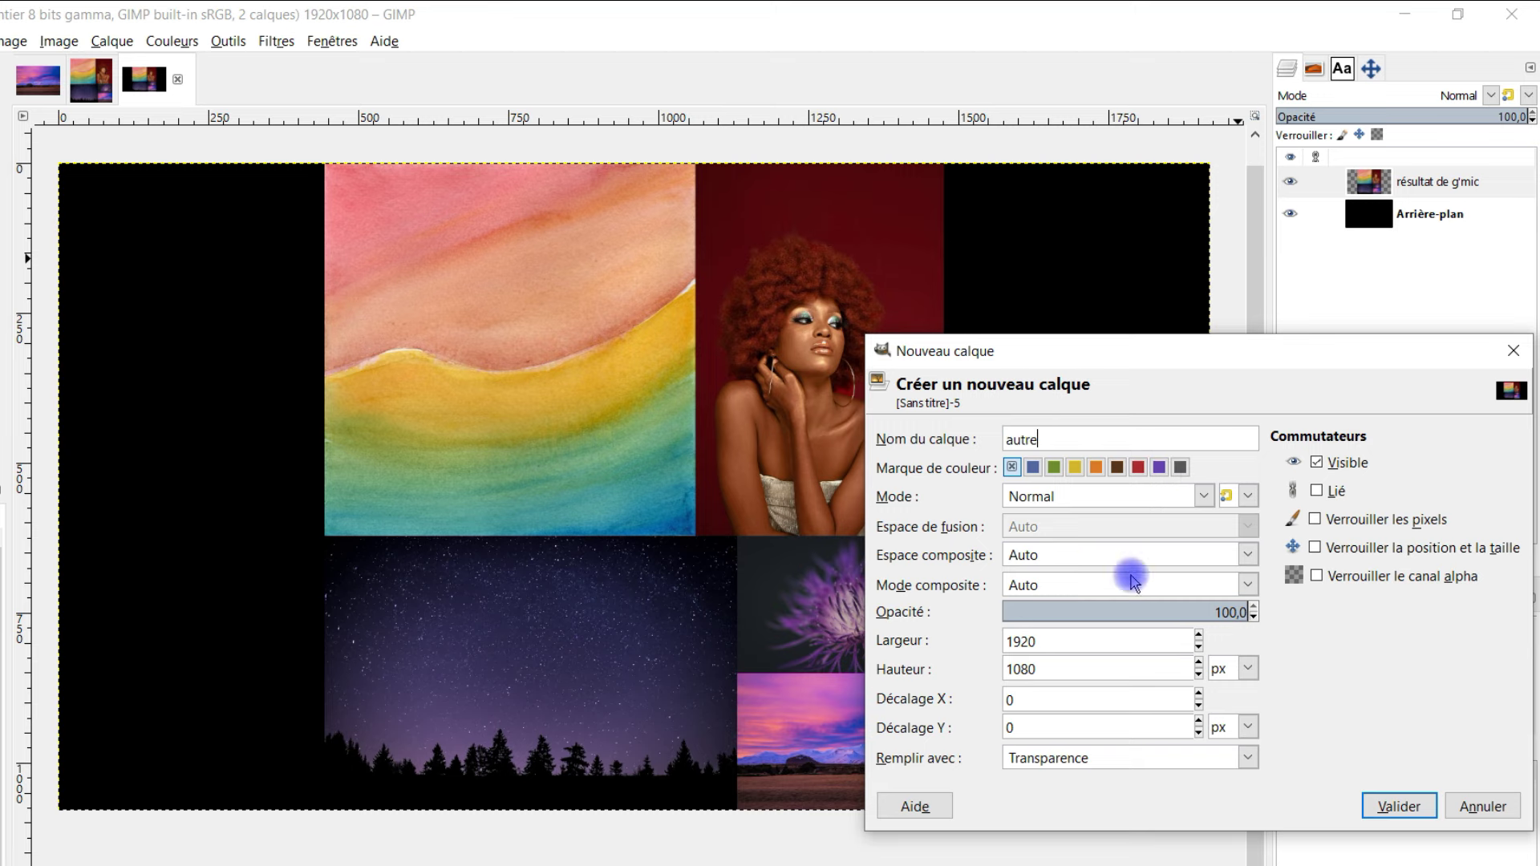
left_click(1404, 807)
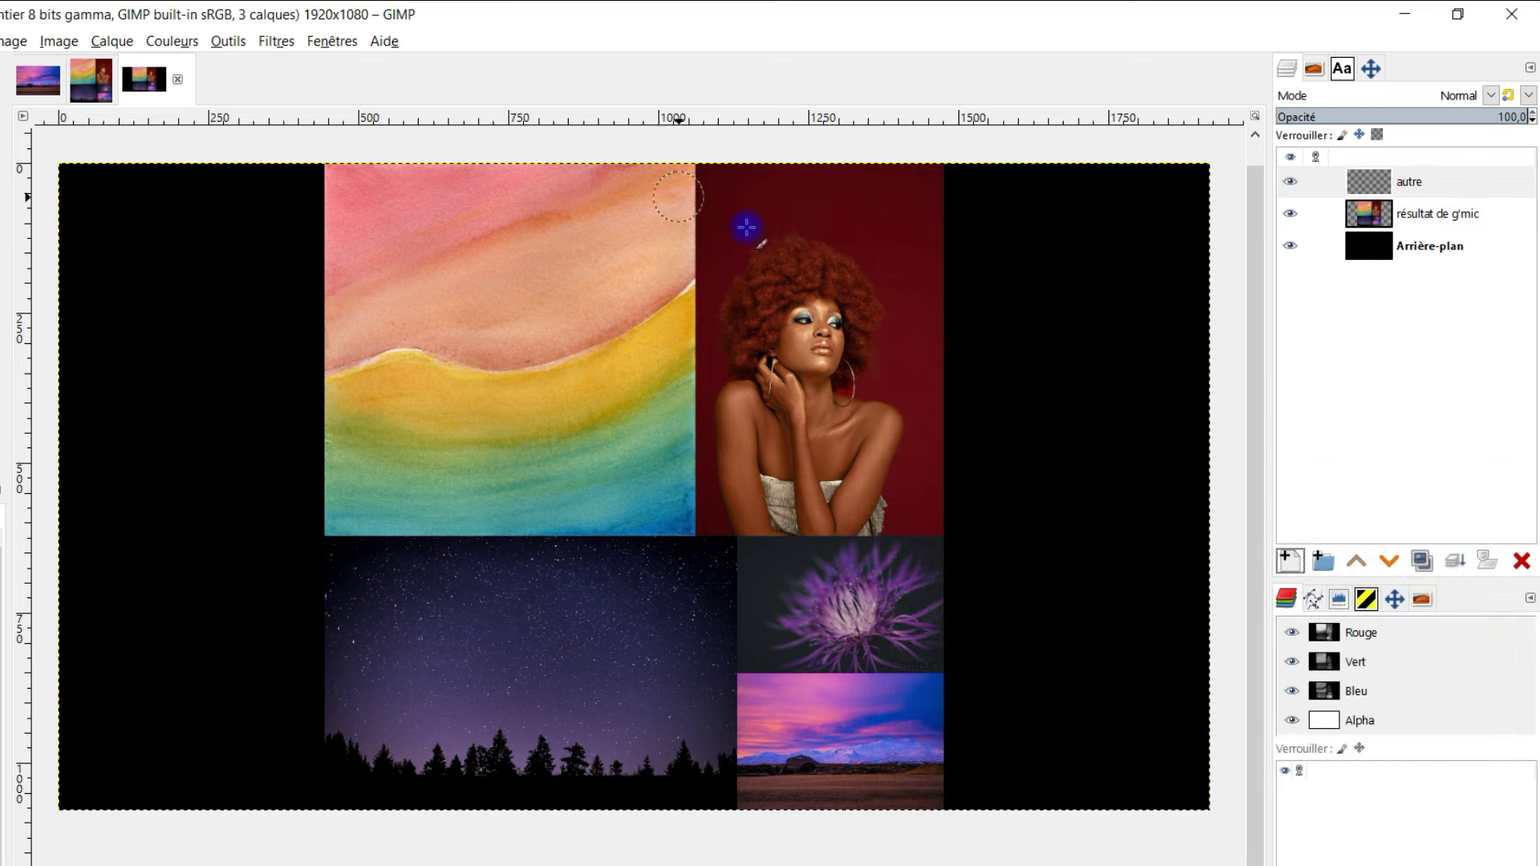
mouse_move(1043, 277)
left_mouse_down()
mouse_move(1002, 482)
mouse_move(1012, 526)
left_mouse_up()
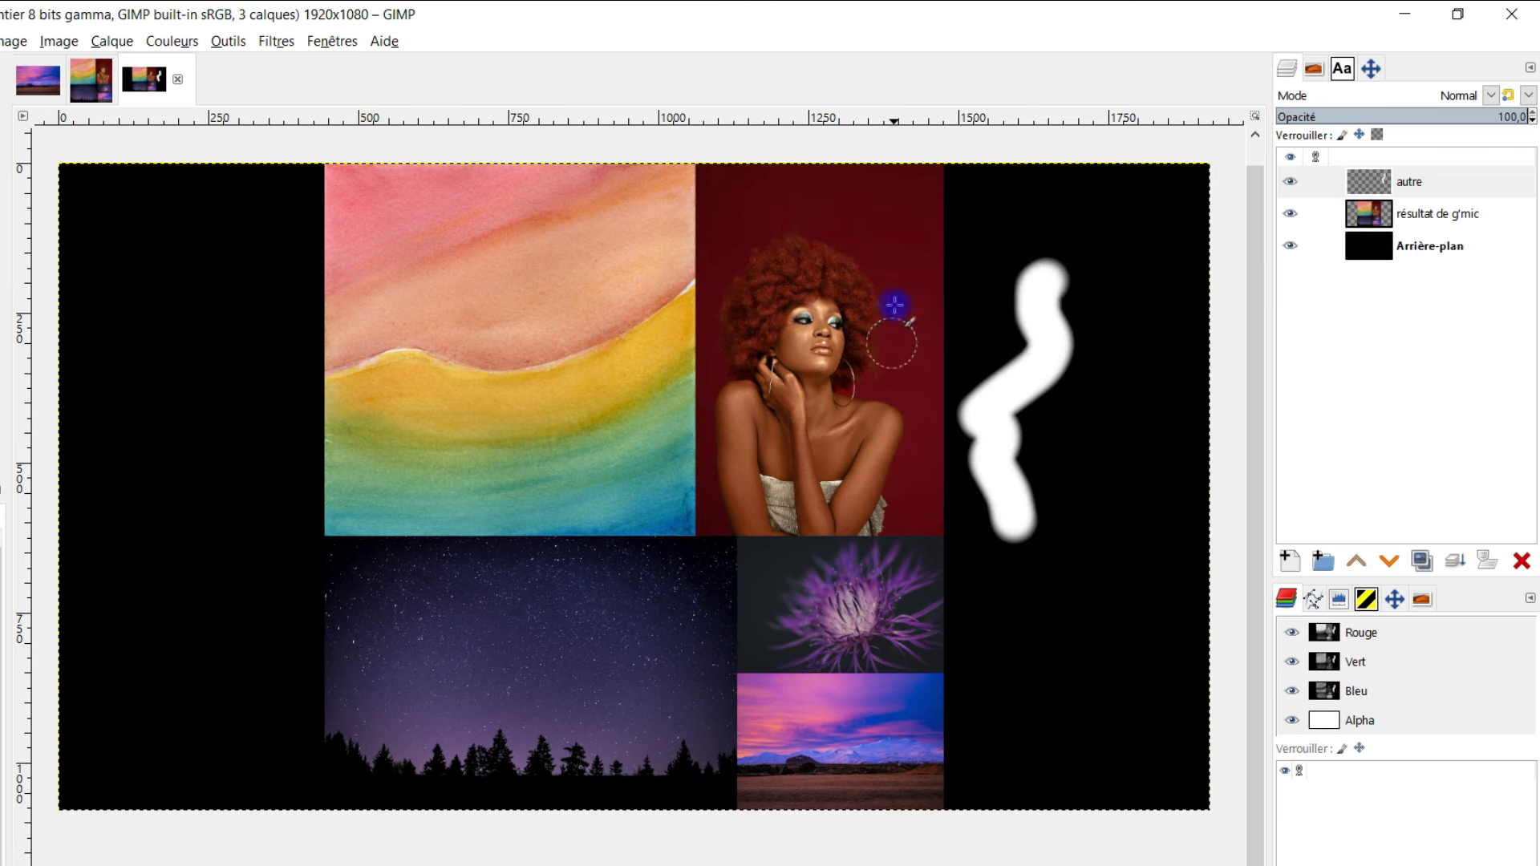
left_click_drag(951, 276, 890, 487)
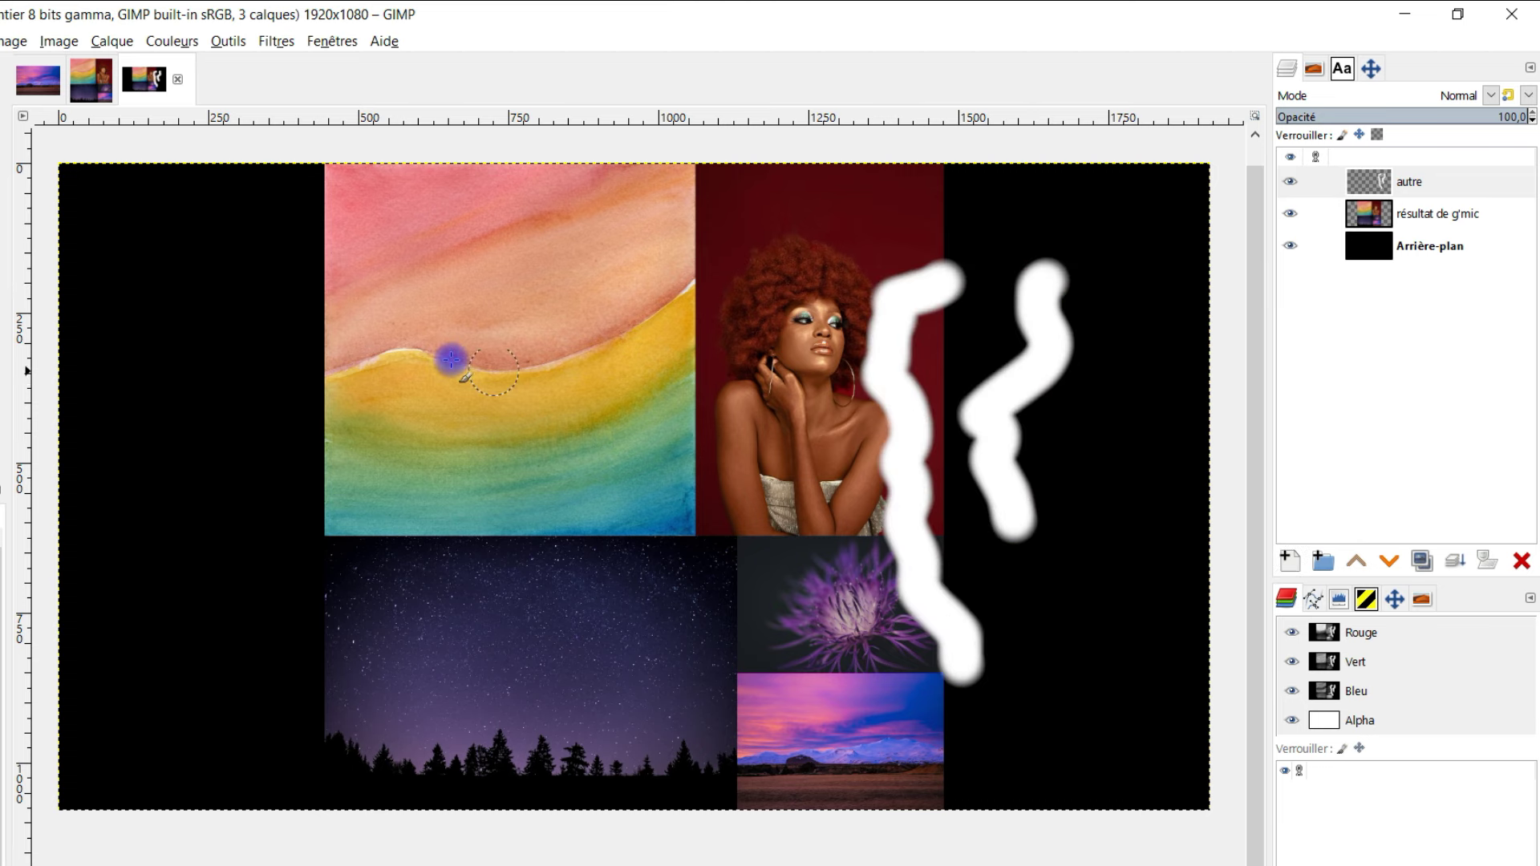
left_click_drag(317, 309, 490, 633)
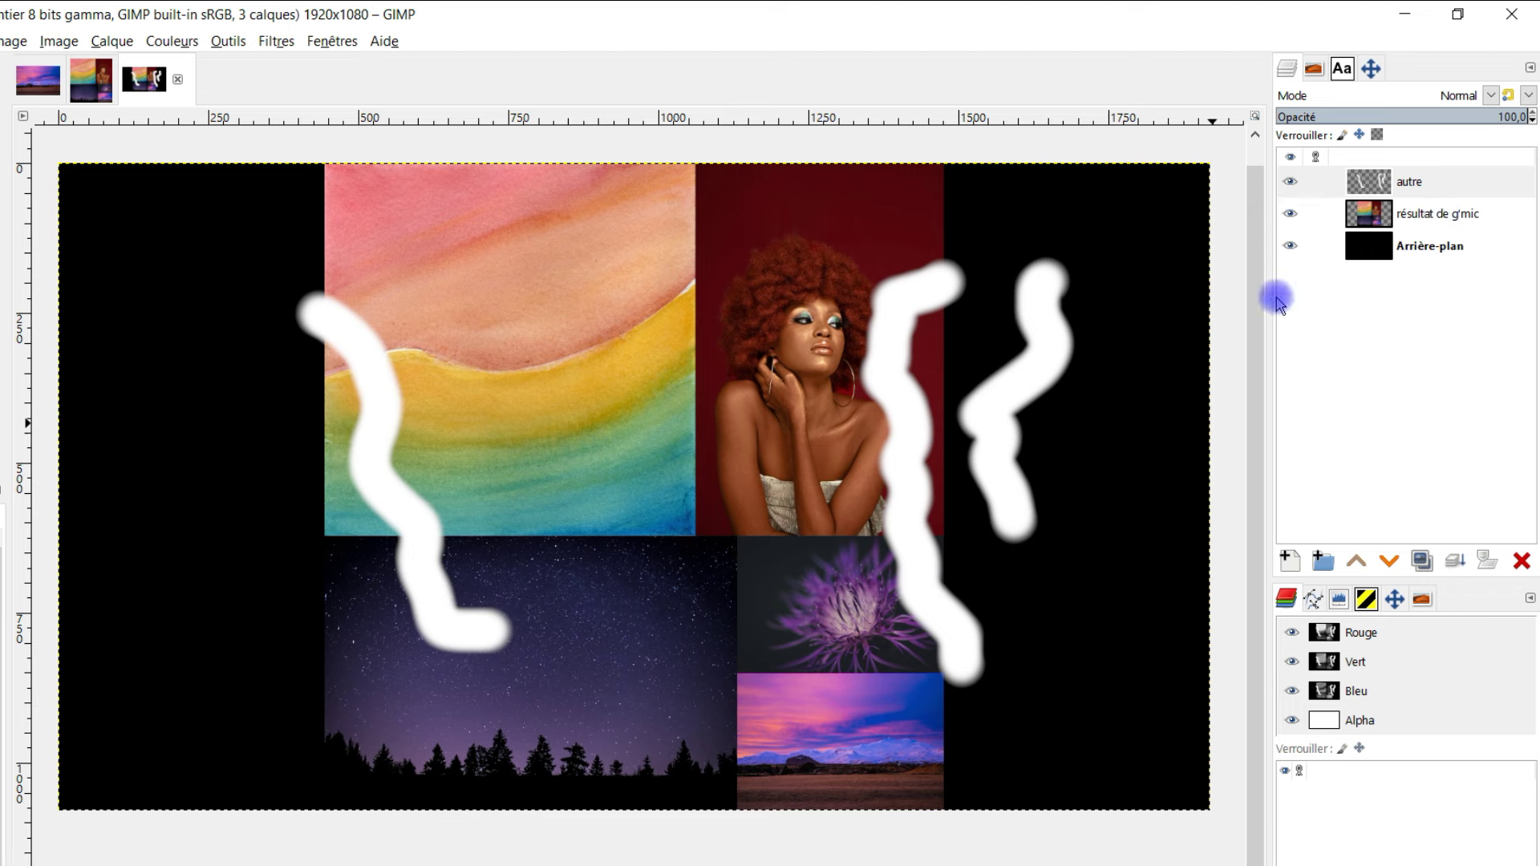
left_click_drag(215, 374, 352, 674)
left_click_drag(530, 390, 678, 646)
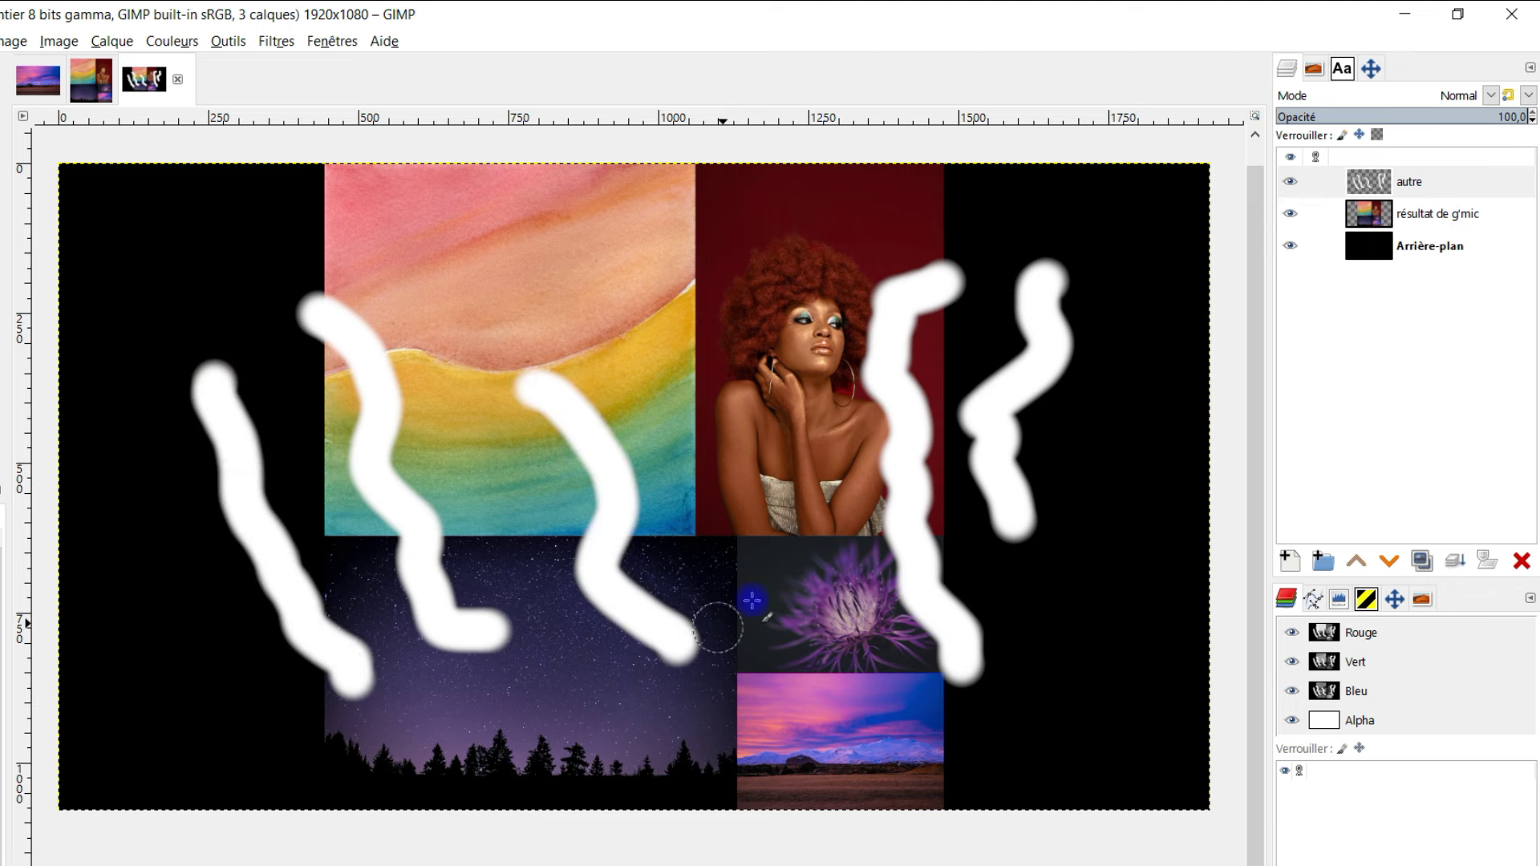
Erase the white strokes over the watercolour, middle and portrait photos
mouse_move(310, 303)
left_mouse_down()
mouse_move(426, 481)
mouse_move(405, 518)
left_mouse_up()
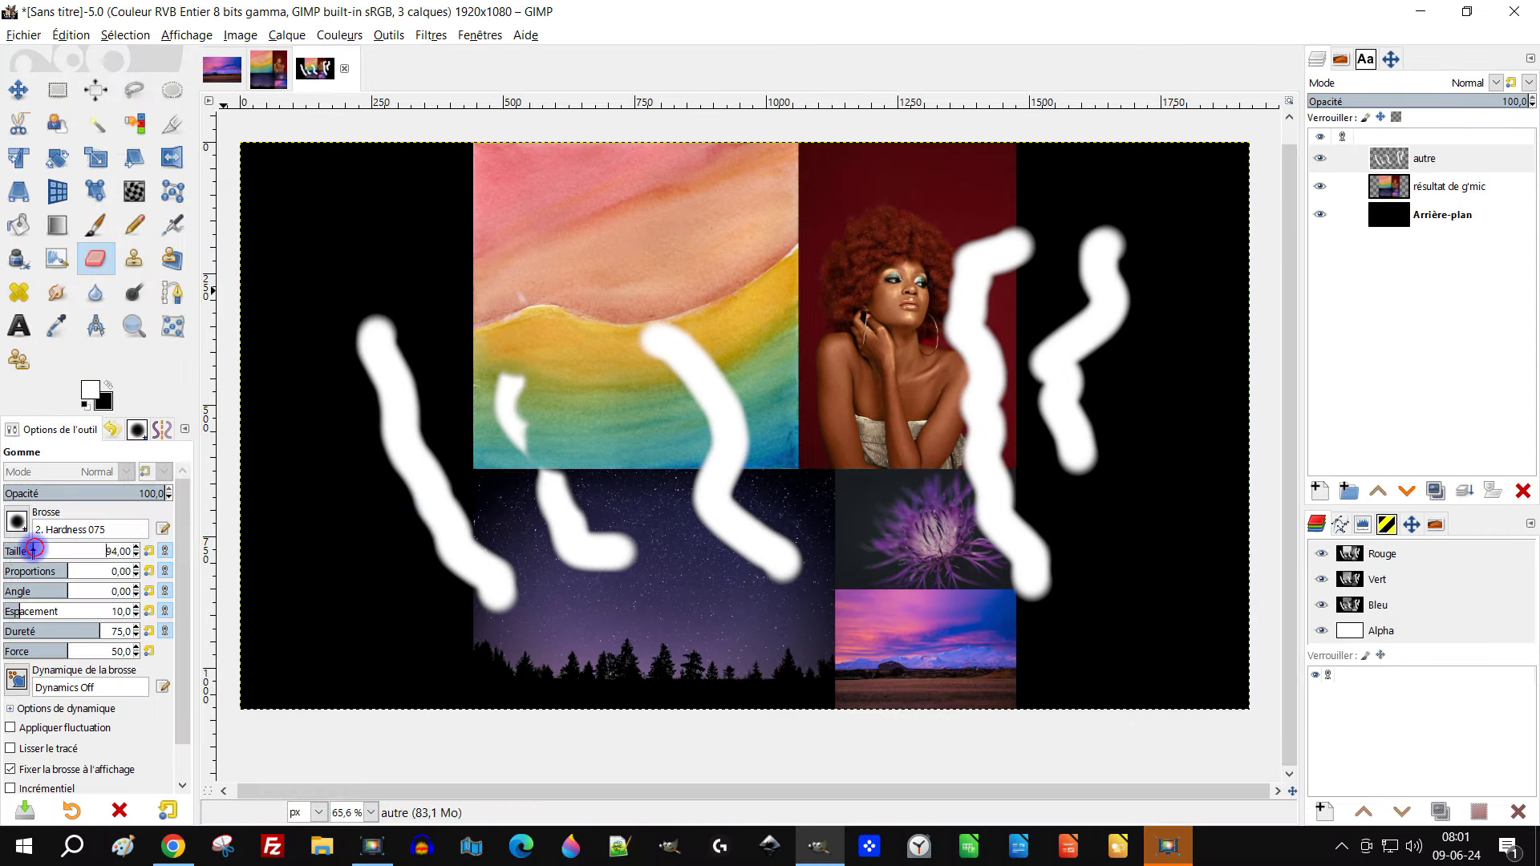
mouse_move(770, 343)
left_mouse_down()
mouse_move(687, 415)
mouse_move(739, 522)
mouse_move(802, 591)
mouse_move(577, 498)
mouse_move(615, 547)
mouse_move(508, 378)
mouse_move(516, 585)
mouse_move(509, 419)
mouse_move(489, 554)
left_mouse_up()
mouse_move(844, 313)
left_mouse_down()
mouse_move(955, 385)
mouse_move(977, 260)
mouse_move(997, 240)
mouse_move(987, 513)
mouse_move(1010, 562)
mouse_move(1023, 550)
mouse_move(1015, 596)
left_mouse_up()
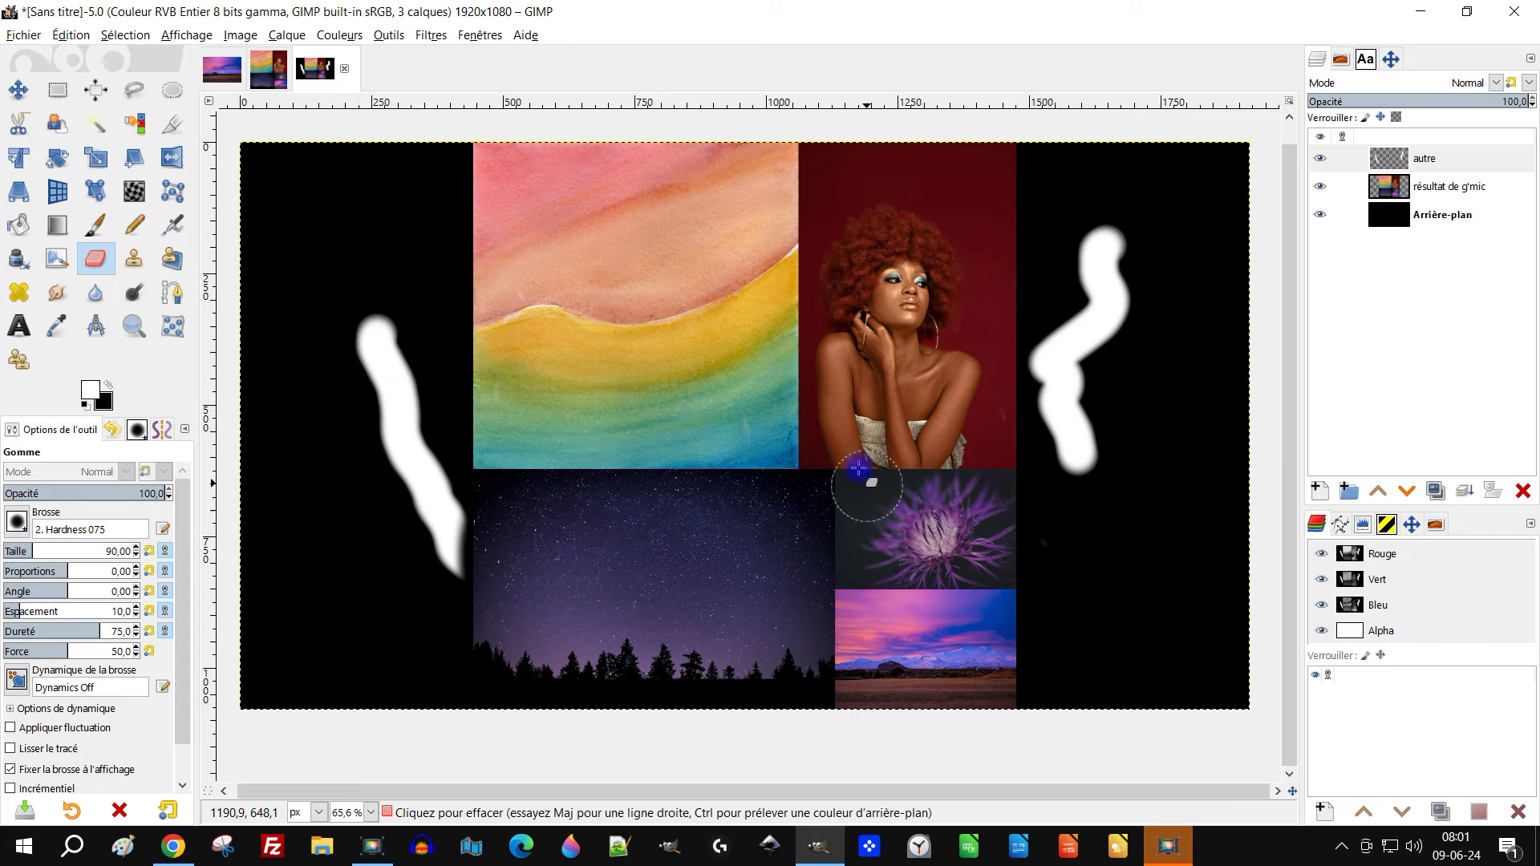
Erase the remaining white strokes in the left and right black margins
mouse_move(537, 501)
left_mouse_down()
mouse_move(447, 426)
mouse_move(419, 310)
mouse_move(399, 425)
mouse_move(355, 321)
left_mouse_up()
mouse_move(1038, 267)
left_mouse_down()
mouse_move(1080, 310)
mouse_move(1107, 289)
mouse_move(1086, 499)
left_mouse_up()
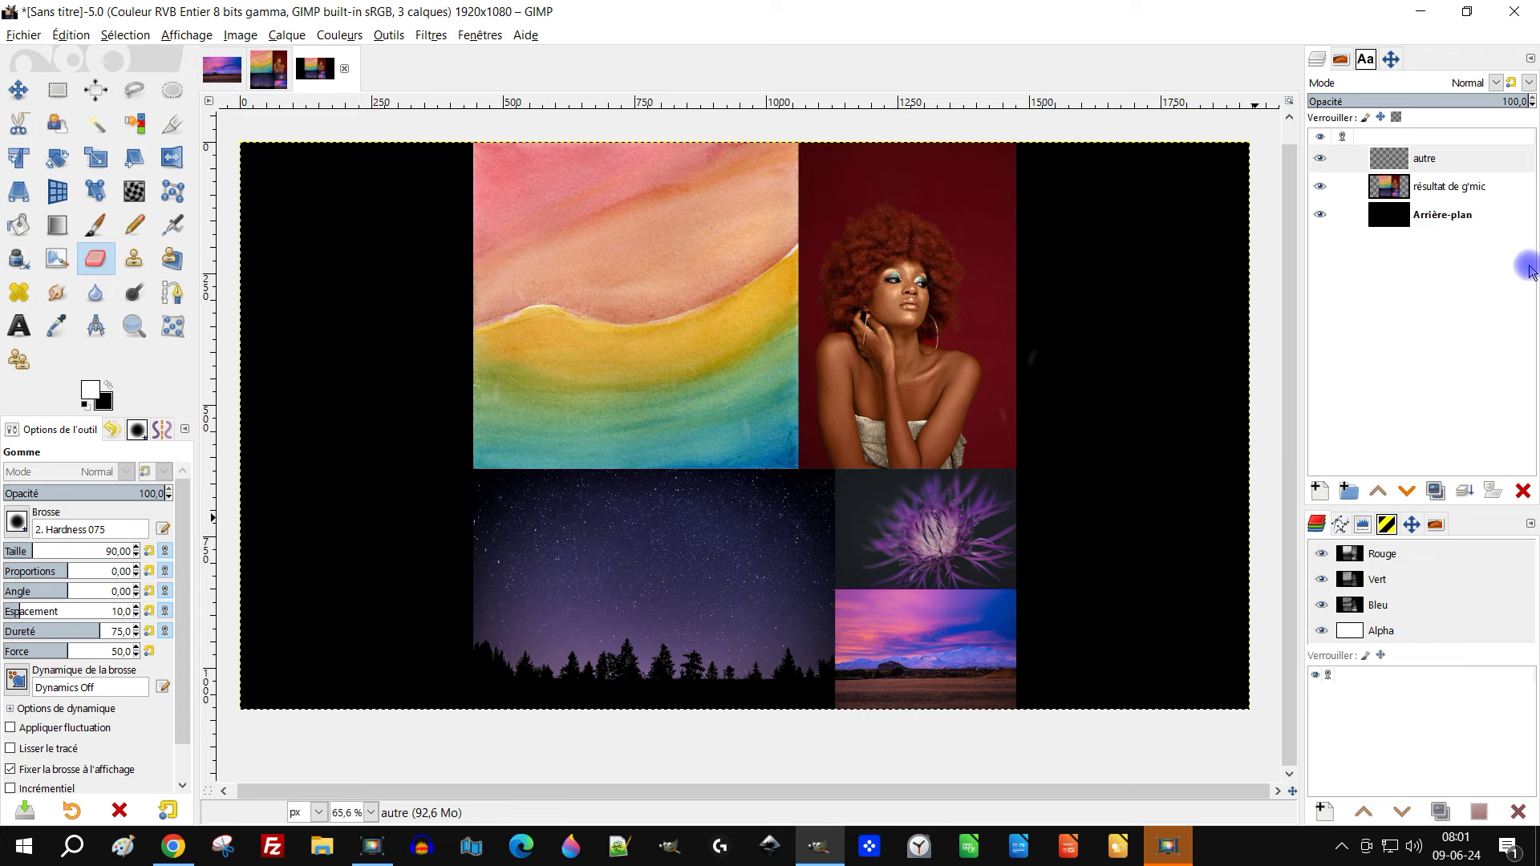